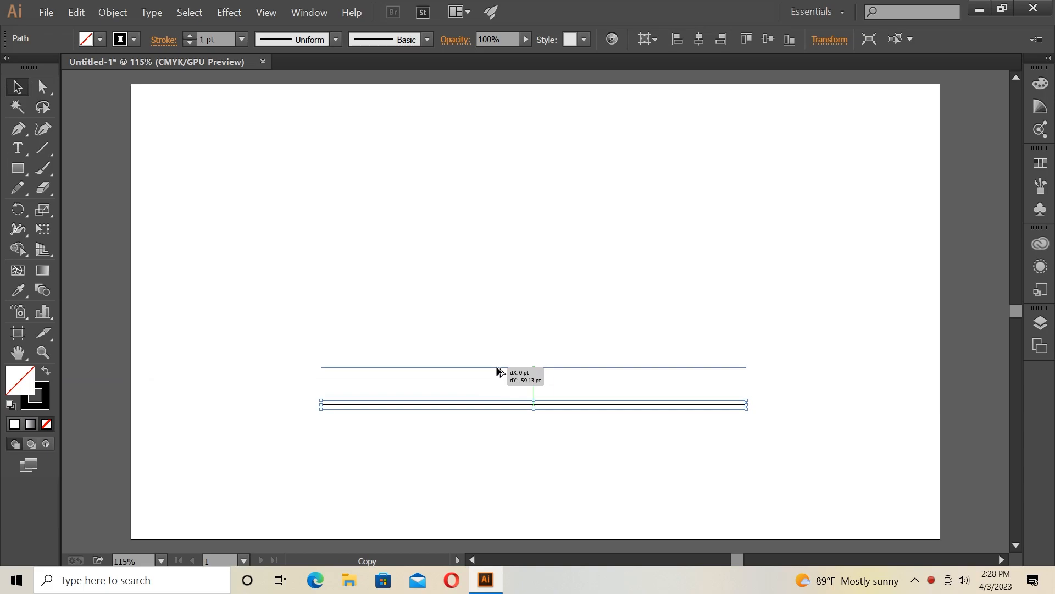
- Copy the horizontal line twice upward at an equal spacing of about 59 pt and group the three lines
drag(498, 372, 498, 372)
key(ctrl+d)
drag(305, 263, 676, 480)
right_click(513, 329)
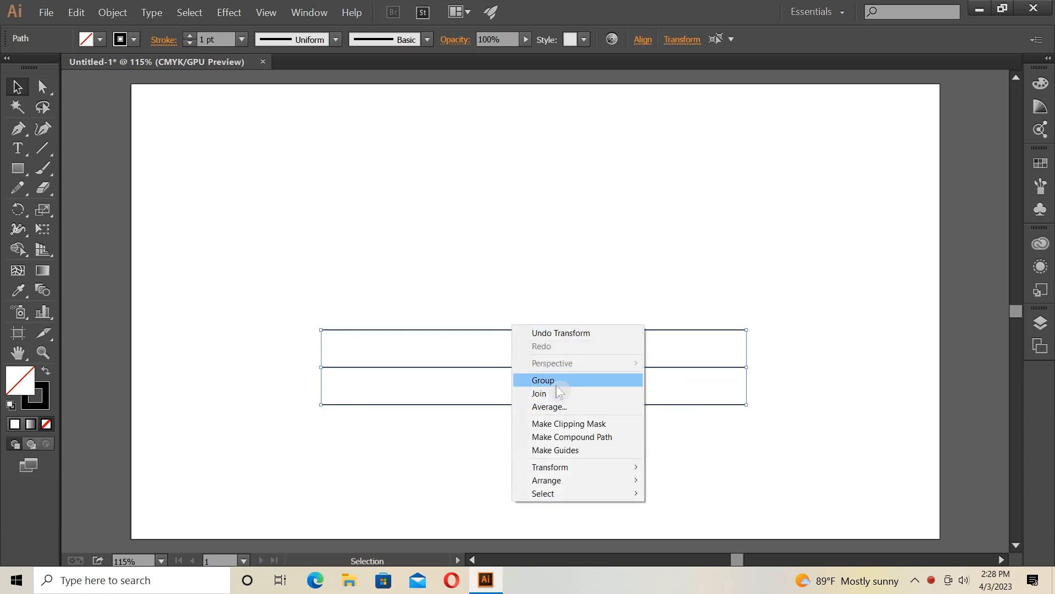
click(544, 380)
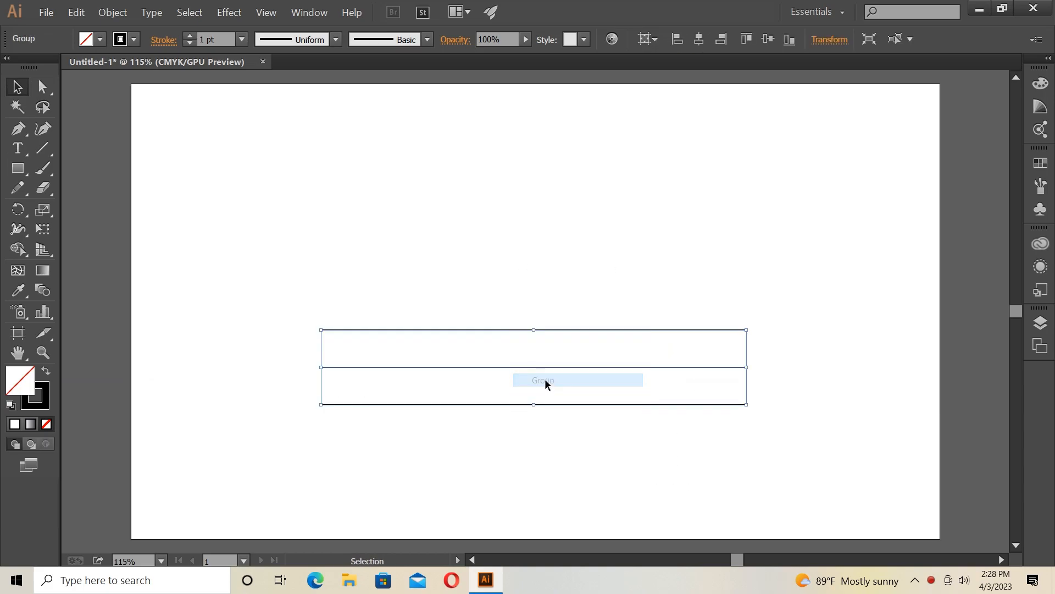
- Create a copy of the horizontal line group rotated by 60°
right_click(503, 361)
mouse_move(592, 456)
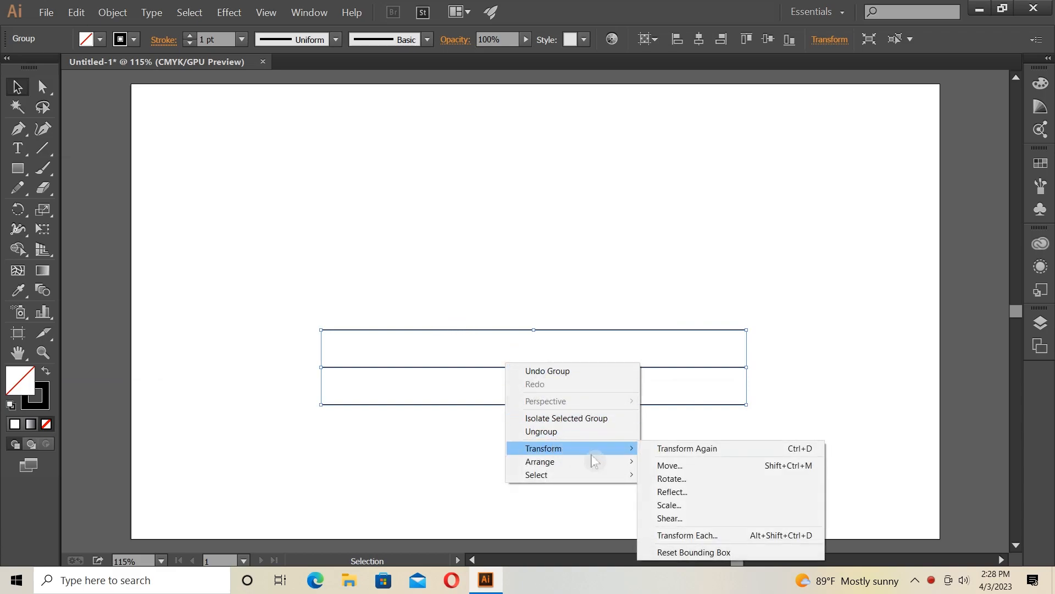
click(672, 479)
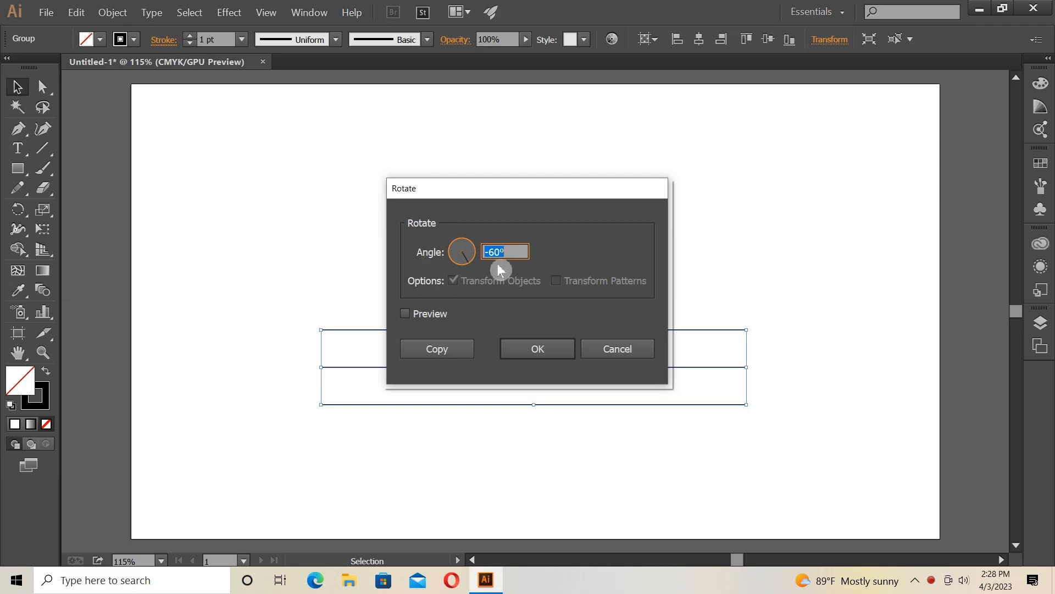
key(BackSpace)
text(60)
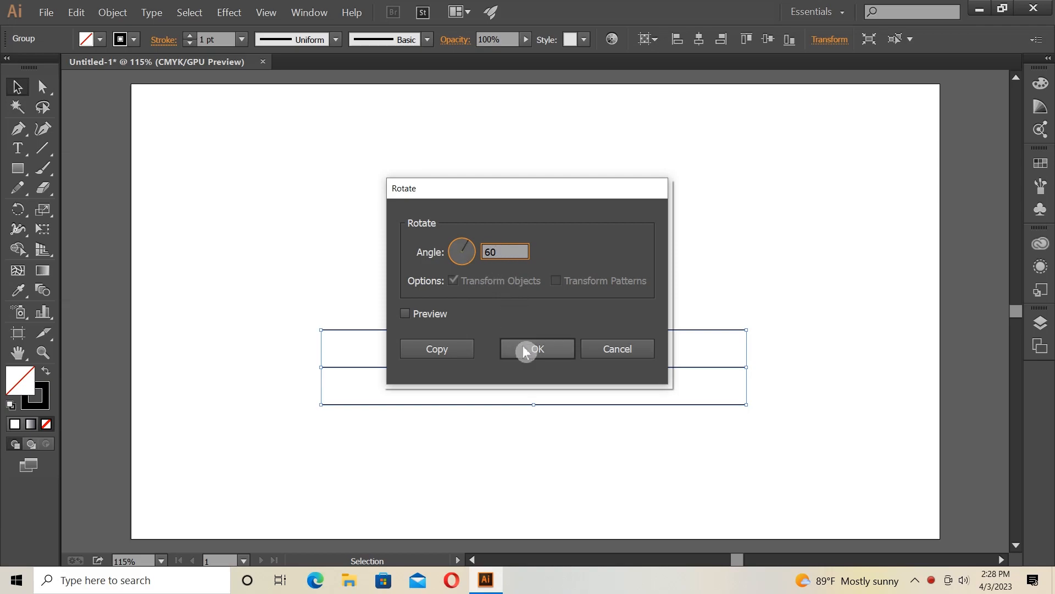
click(446, 353)
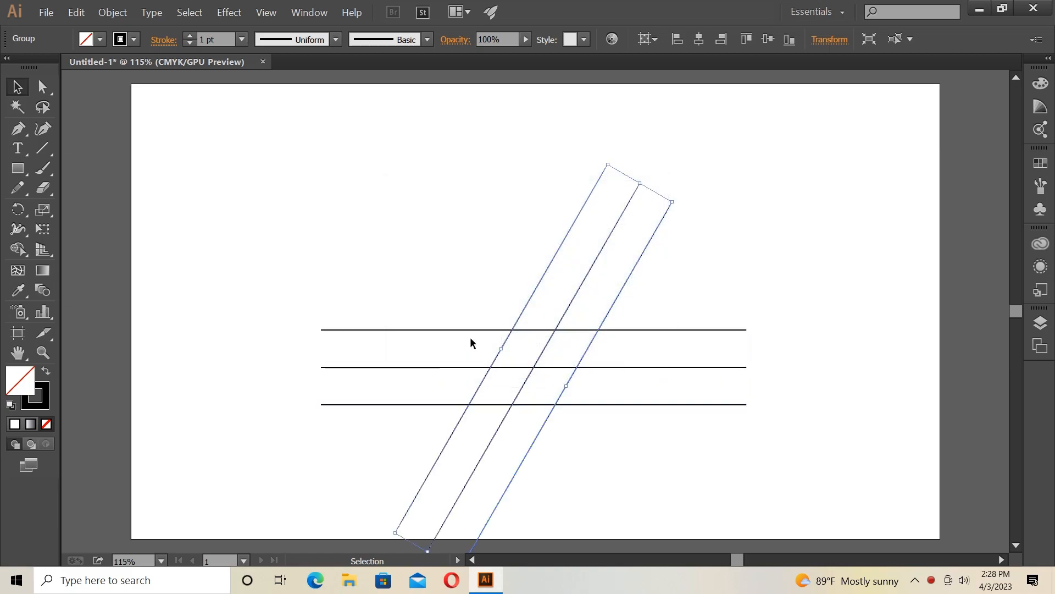
- Create a second copy of the horizontal line group rotated by -60°
click(439, 366)
right_click(435, 365)
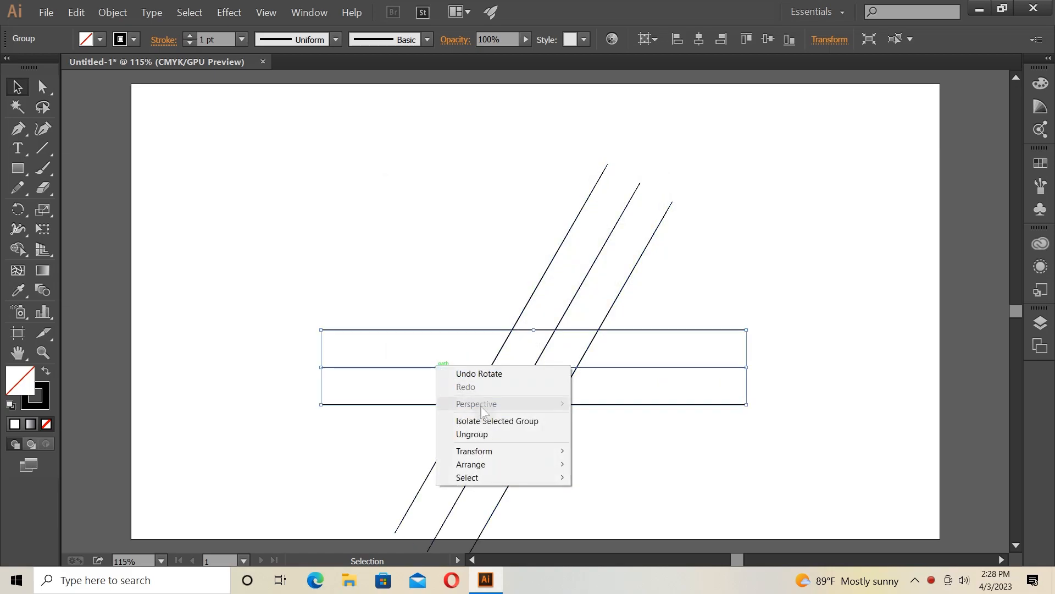
mouse_move(500, 452)
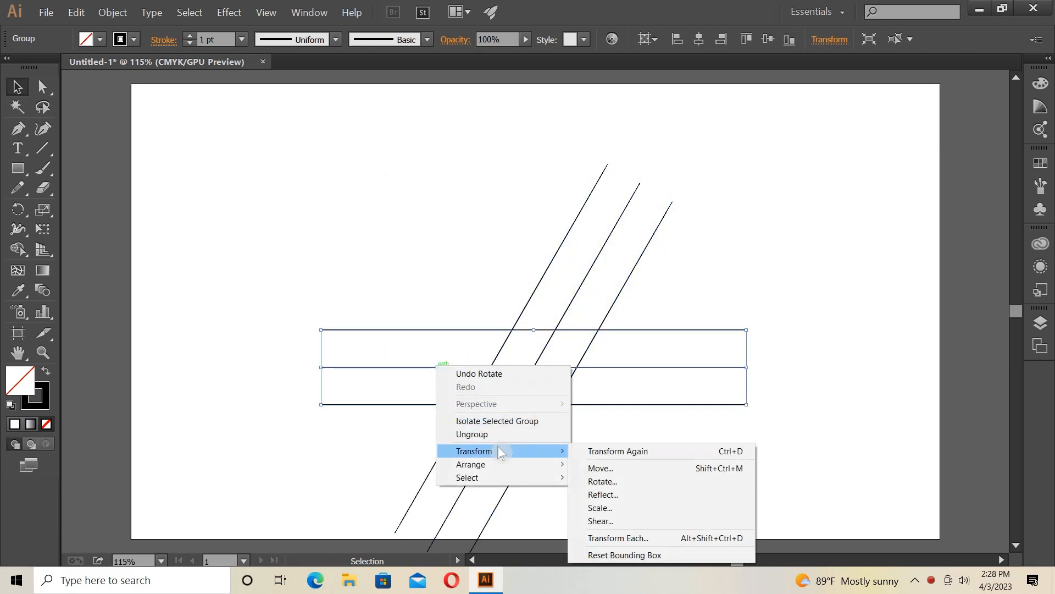
click(616, 482)
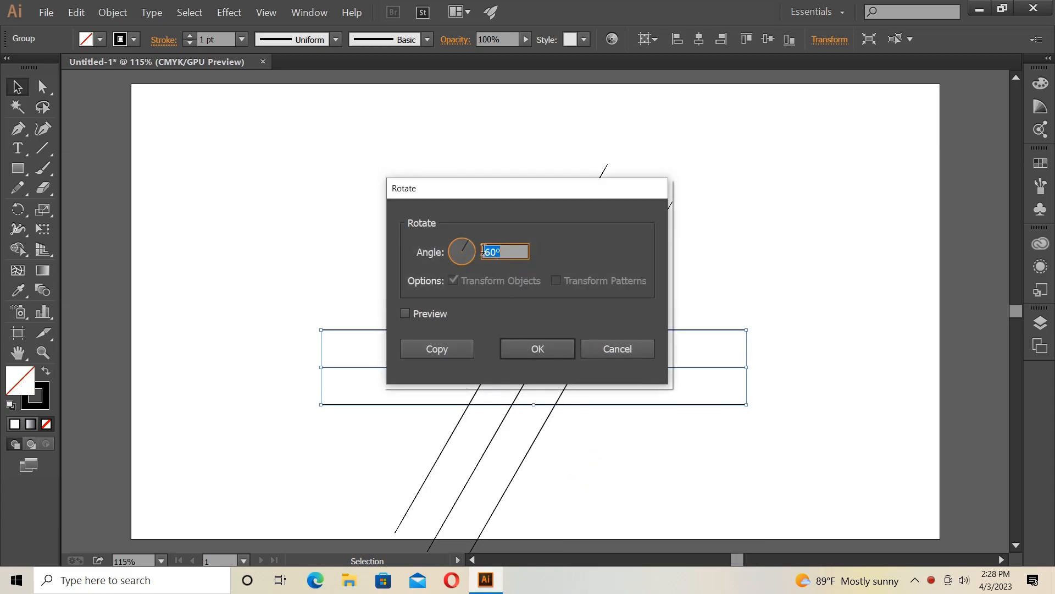
click(514, 354)
text(-)
click(449, 353)
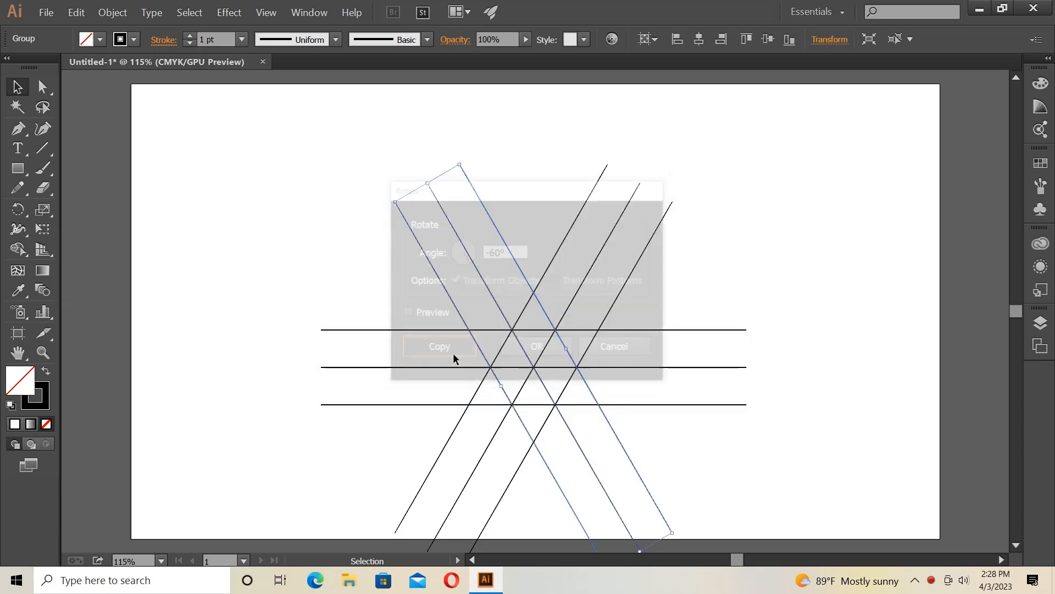
- Reposition the three line groups as the sides of a large triangle, with the outermost slanted lines meeting at the apex
drag(546, 384, 622, 291)
drag(518, 398, 450, 295)
drag(505, 364, 507, 374)
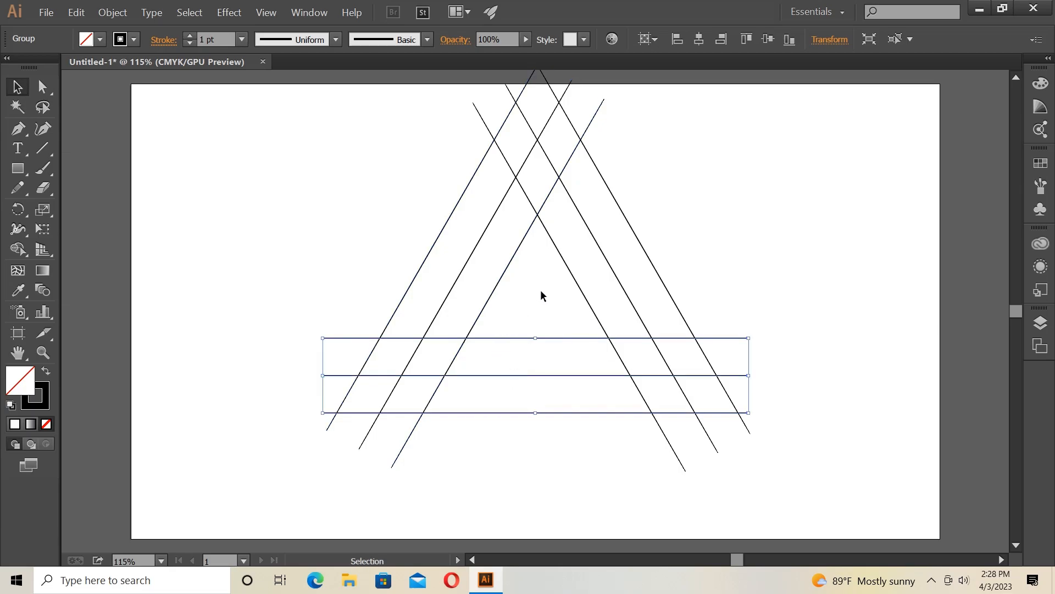
drag(506, 374, 504, 412)
drag(460, 272, 432, 332)
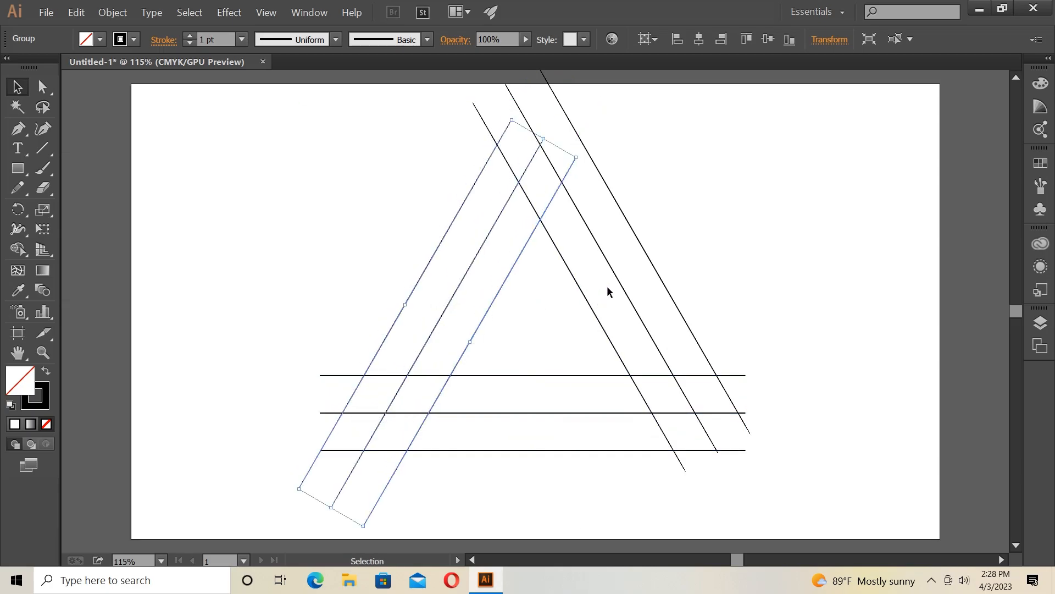
drag(615, 297, 598, 339)
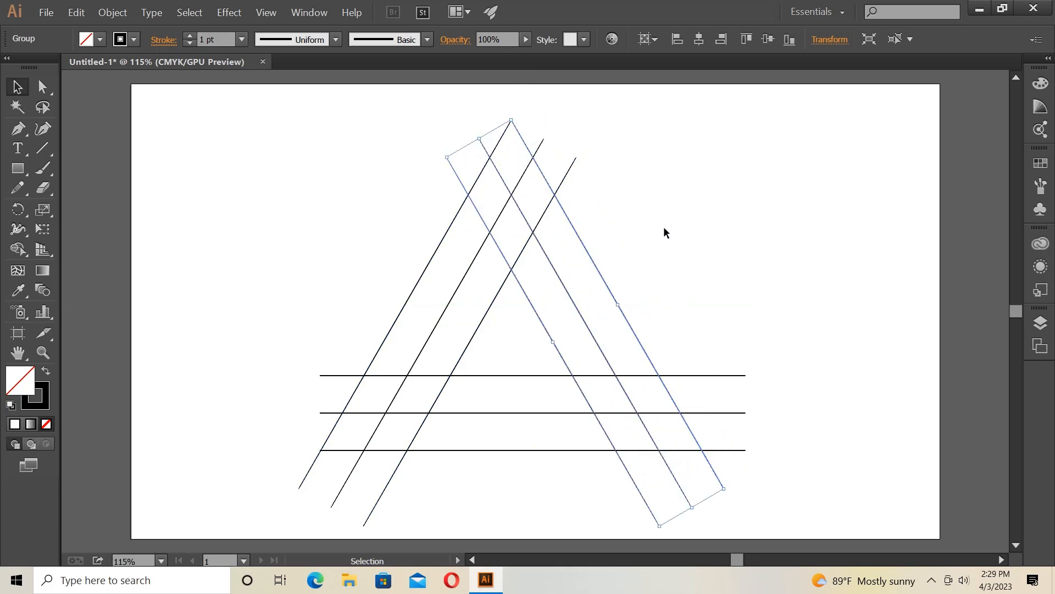
click(691, 237)
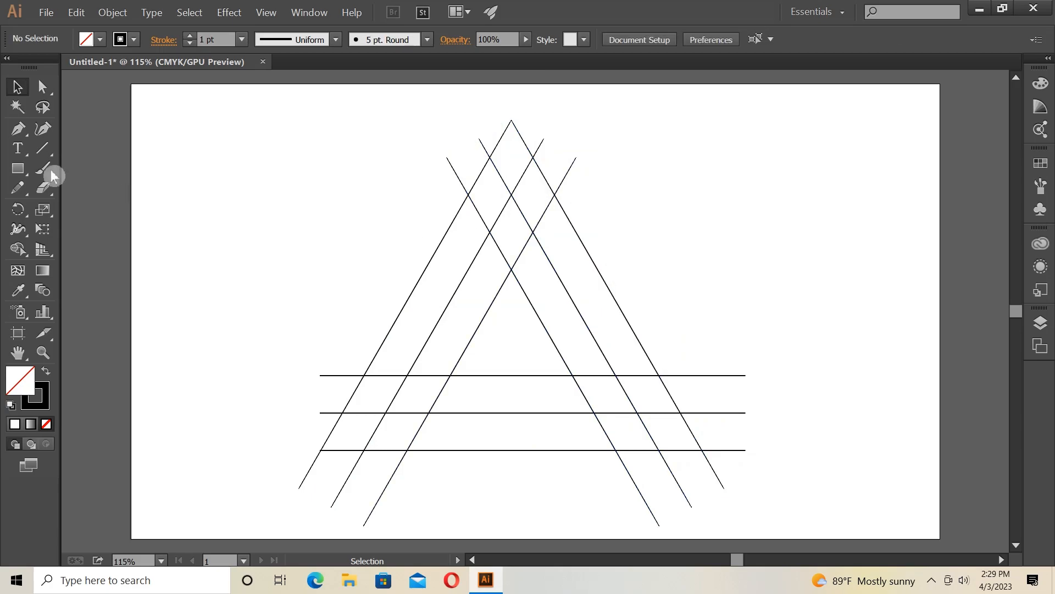
- Draw a short line segment across each of the triangle's three corners, joining the neighbouring line intersections
click(44, 150)
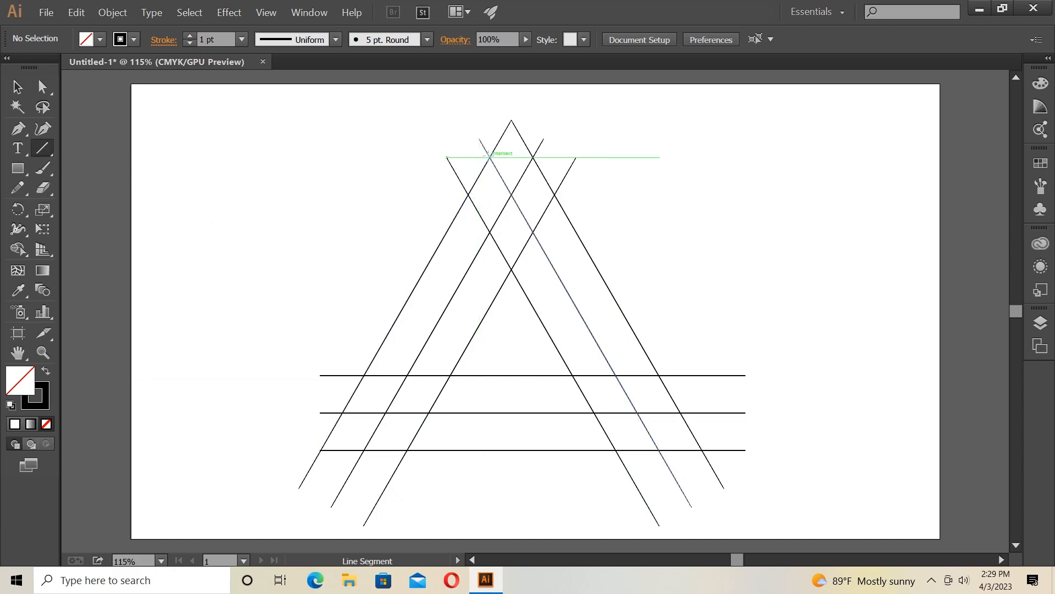
drag(488, 157, 533, 157)
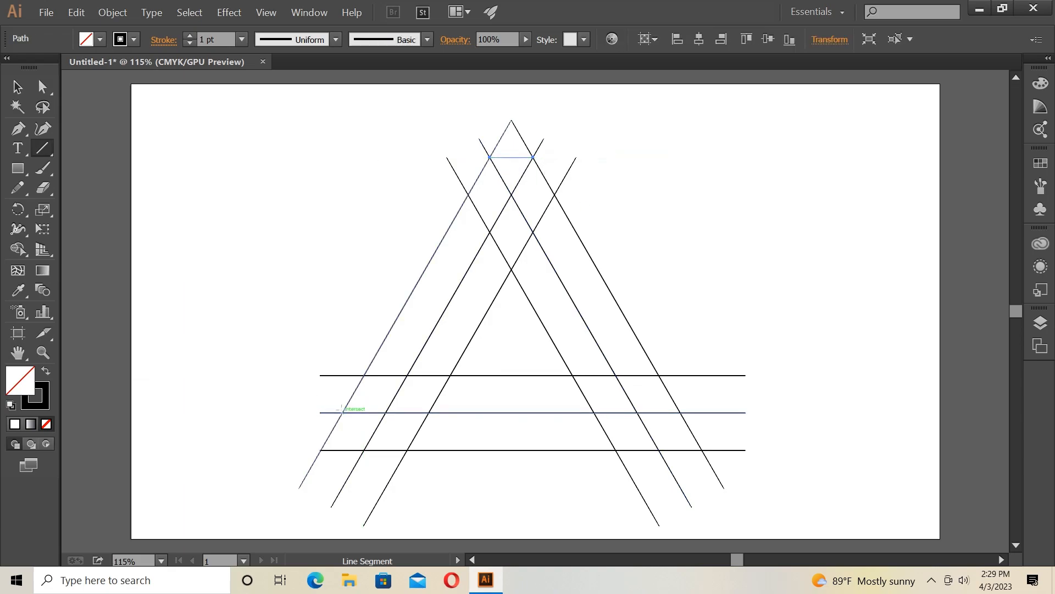
drag(341, 410, 363, 449)
drag(663, 438, 679, 412)
- Select all the lines and split them into separate shapes with the Pathfinder Divide operation
click(17, 86)
drag(338, 127, 692, 453)
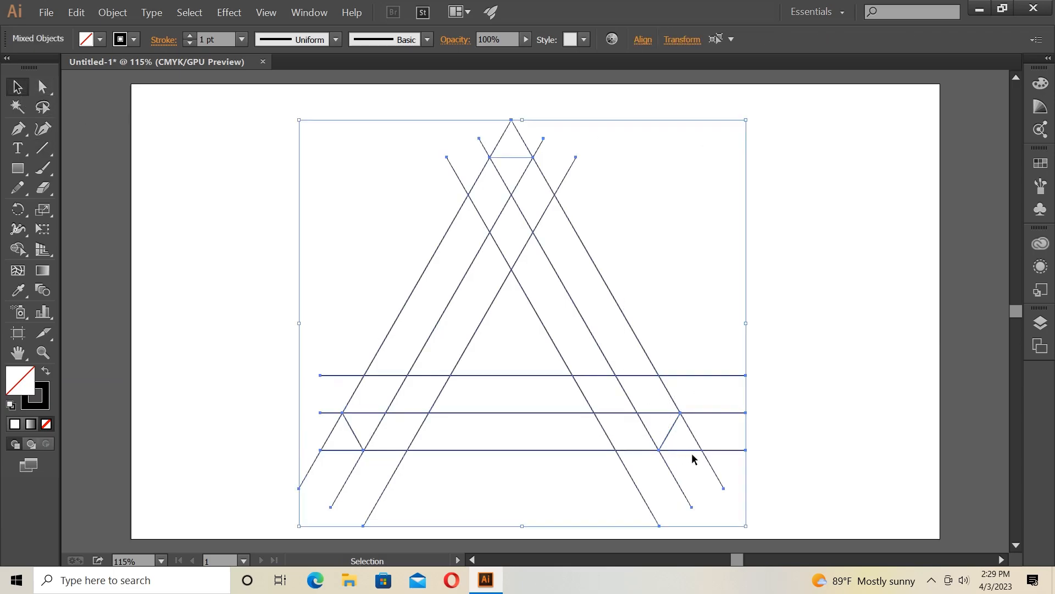
click(306, 12)
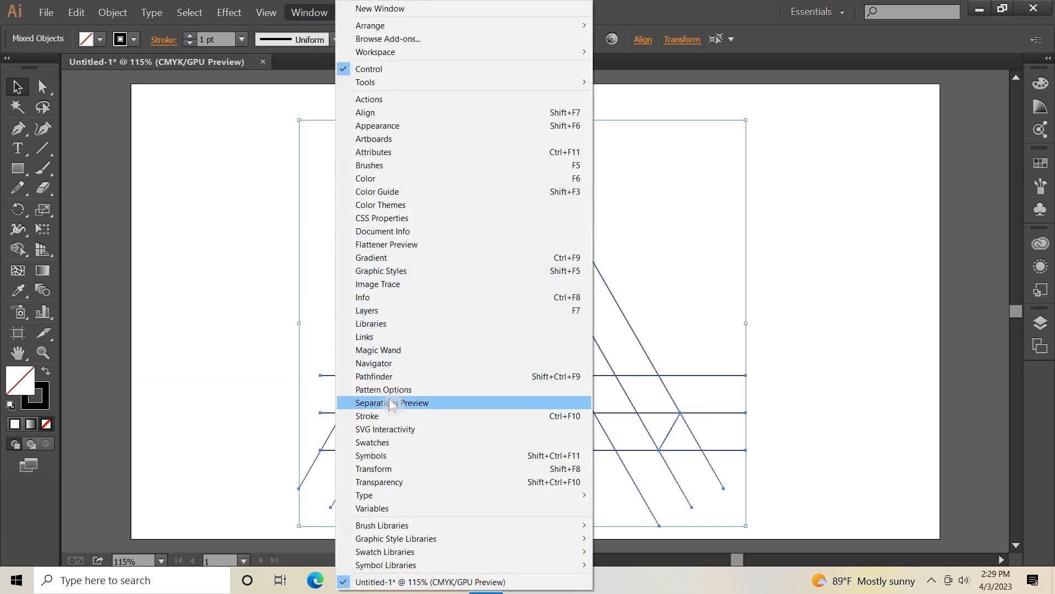
click(389, 378)
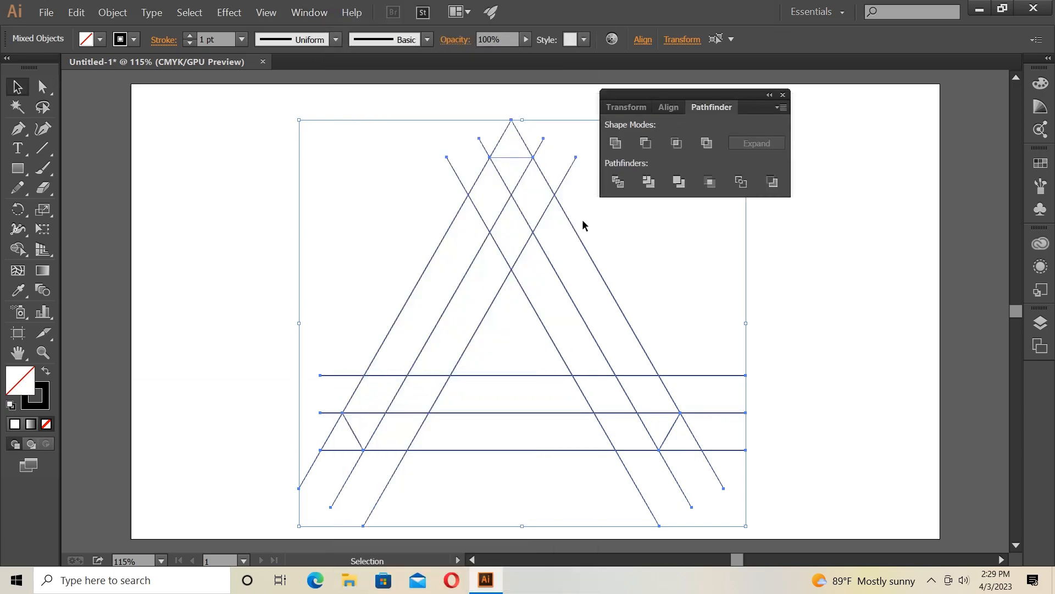
click(620, 183)
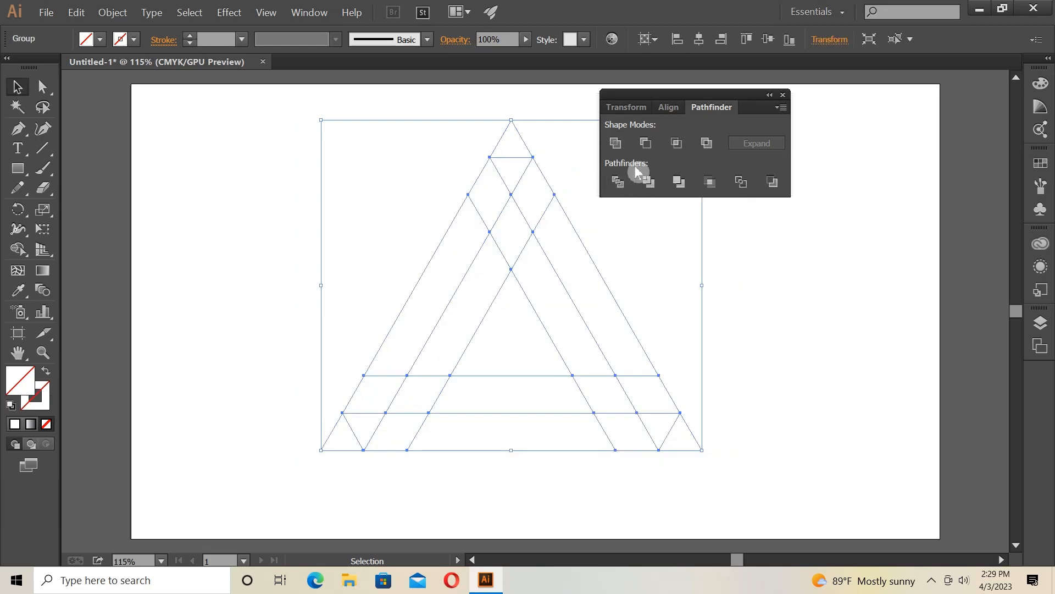
click(782, 96)
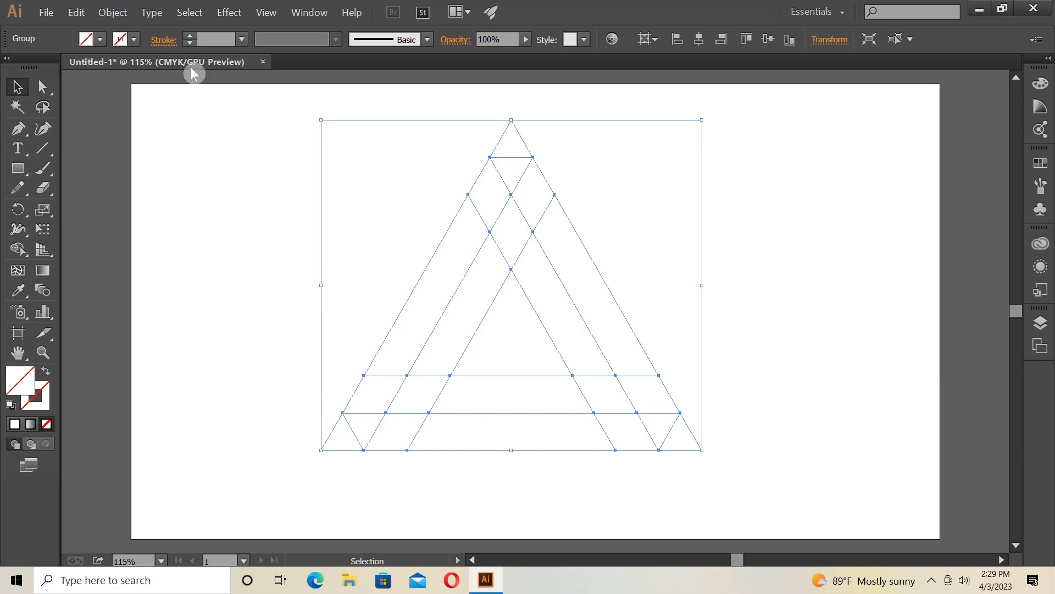
- Apply a black stroke to the divided triangle artwork and deselect it
click(135, 41)
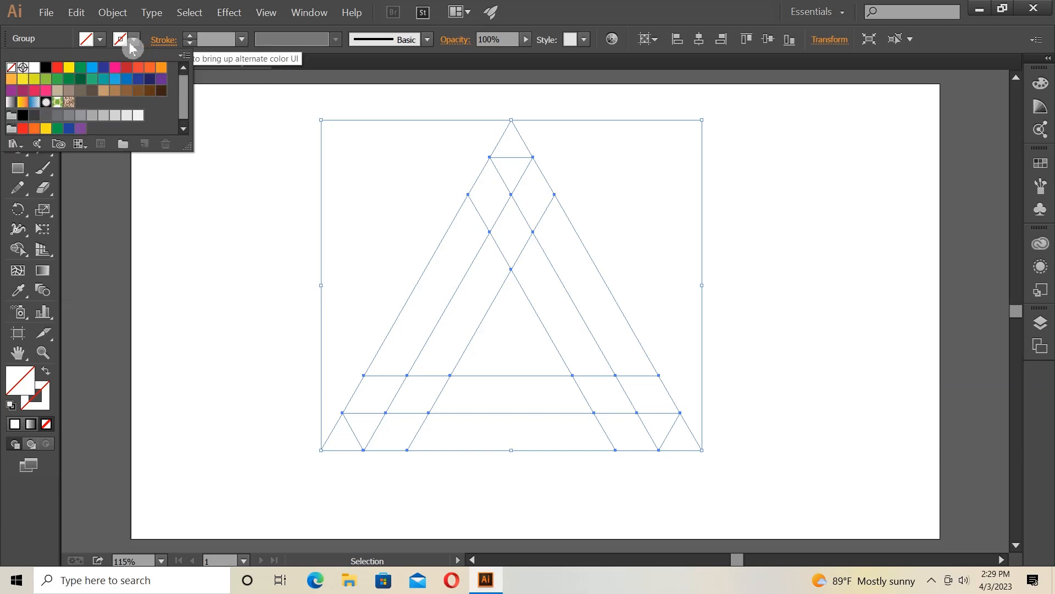
click(46, 68)
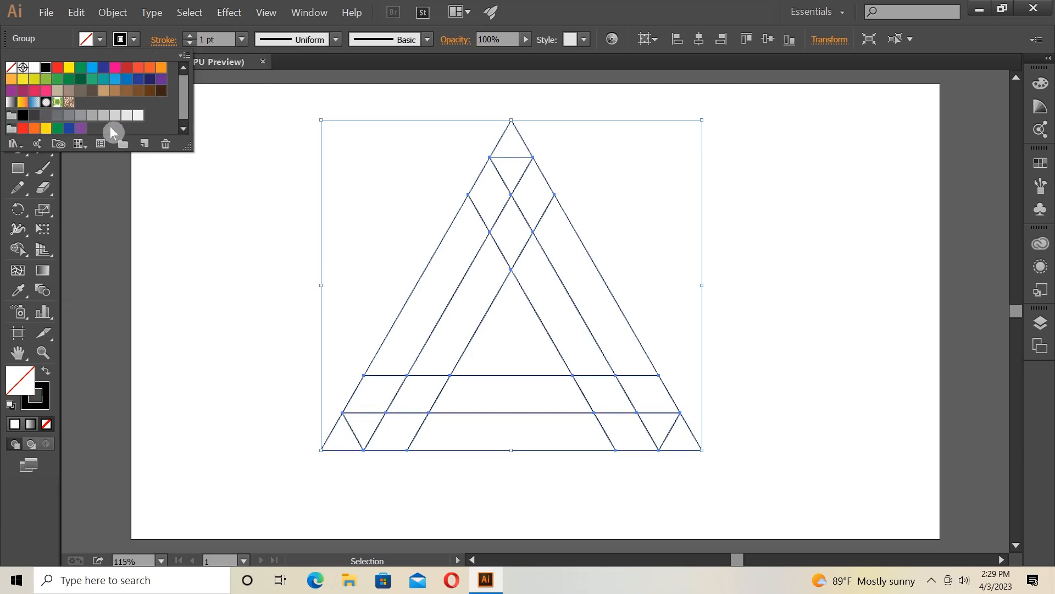
key(Escape)
click(194, 259)
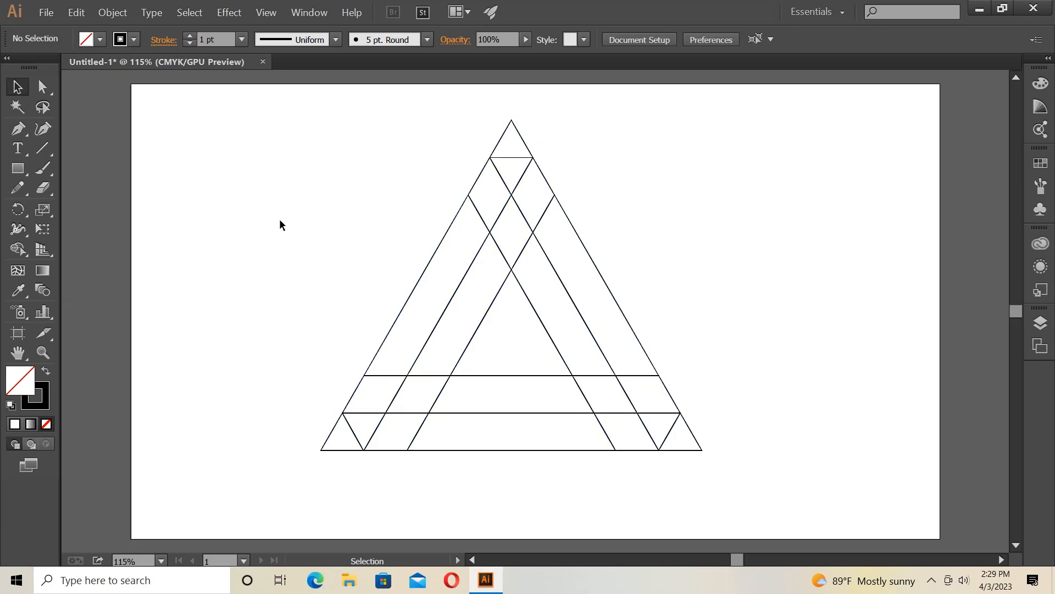
- Ungroup the divided triangle artwork into individual pieces
click(505, 132)
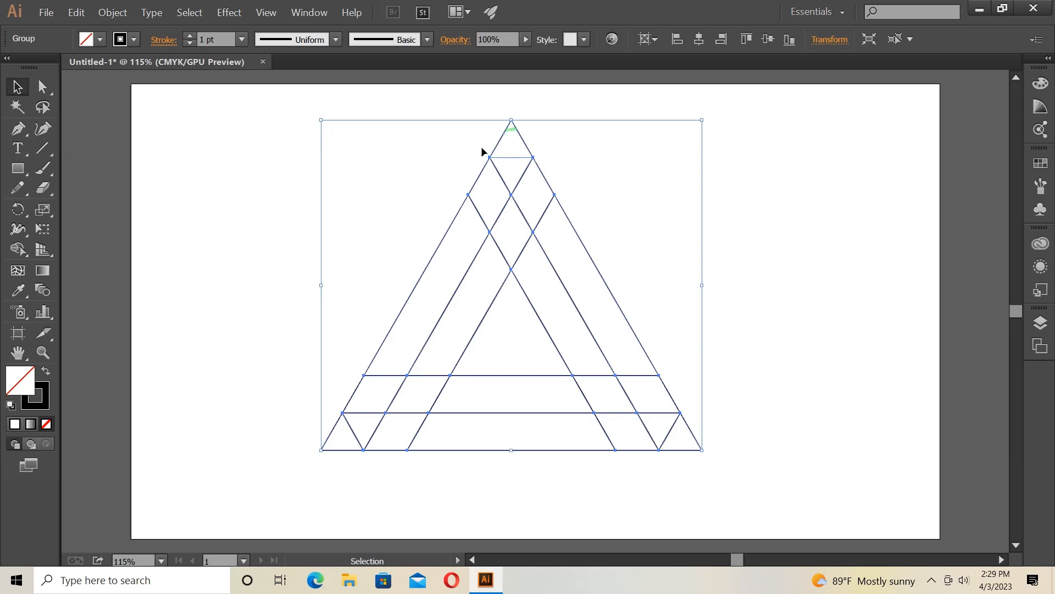
right_click(452, 193)
click(481, 260)
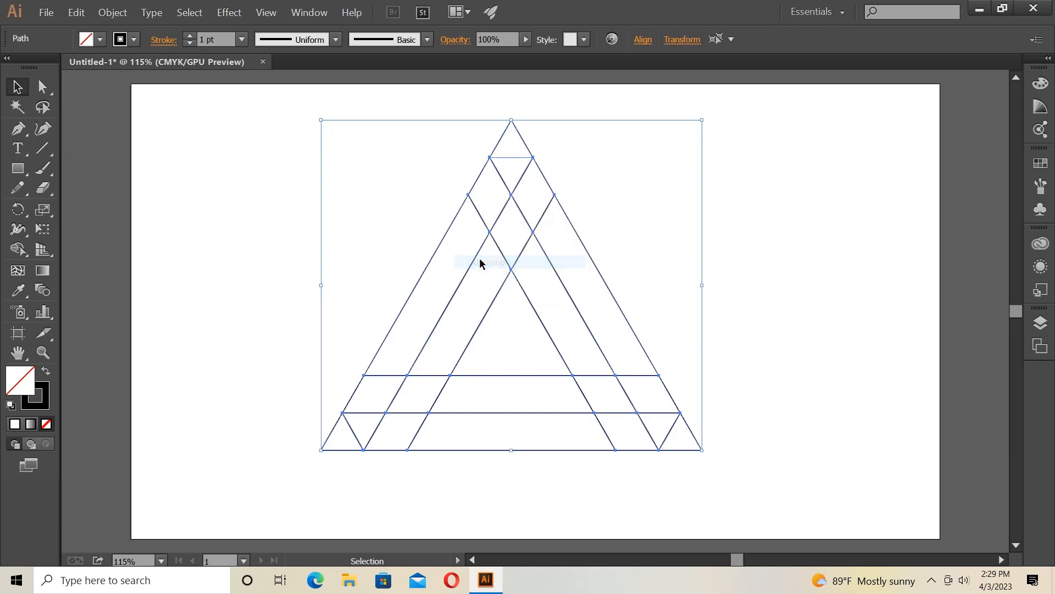
click(223, 241)
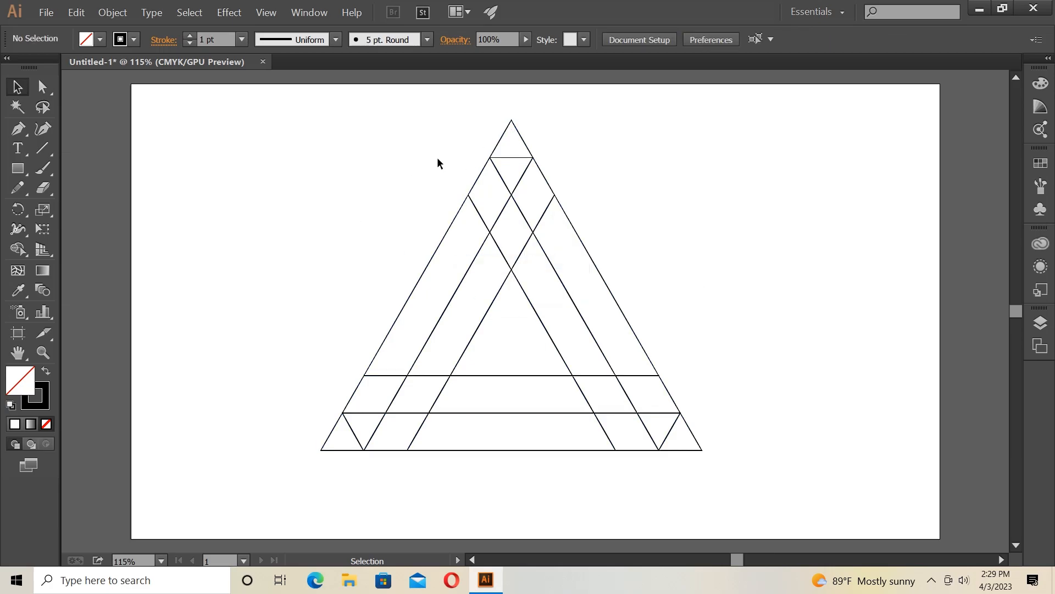
- Delete the small triangular piece at each of the three outer corners
click(500, 134)
key(Delete)
click(333, 431)
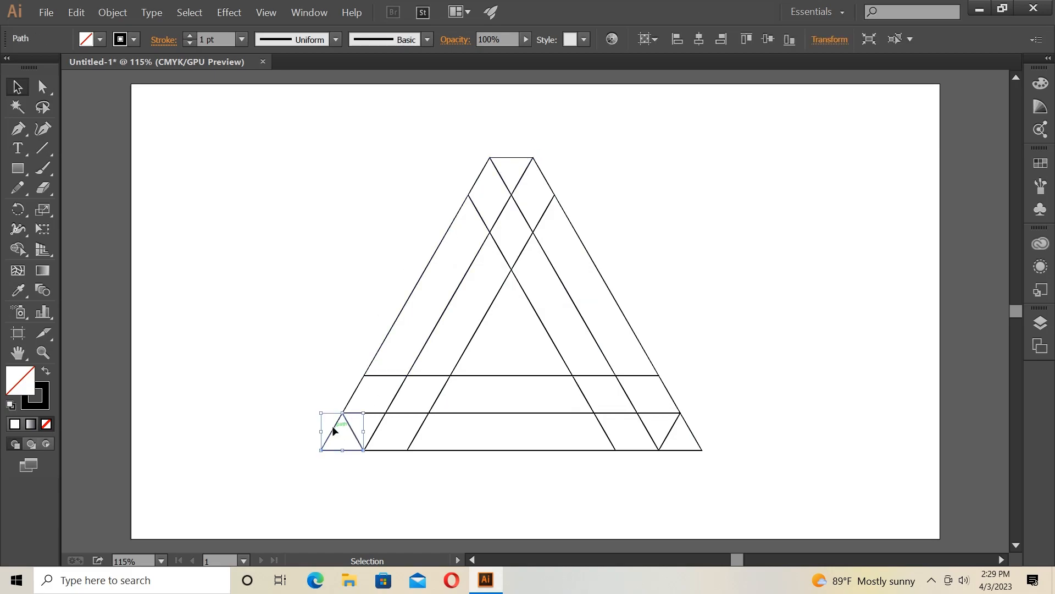
key(Delete)
click(687, 450)
key(Delete)
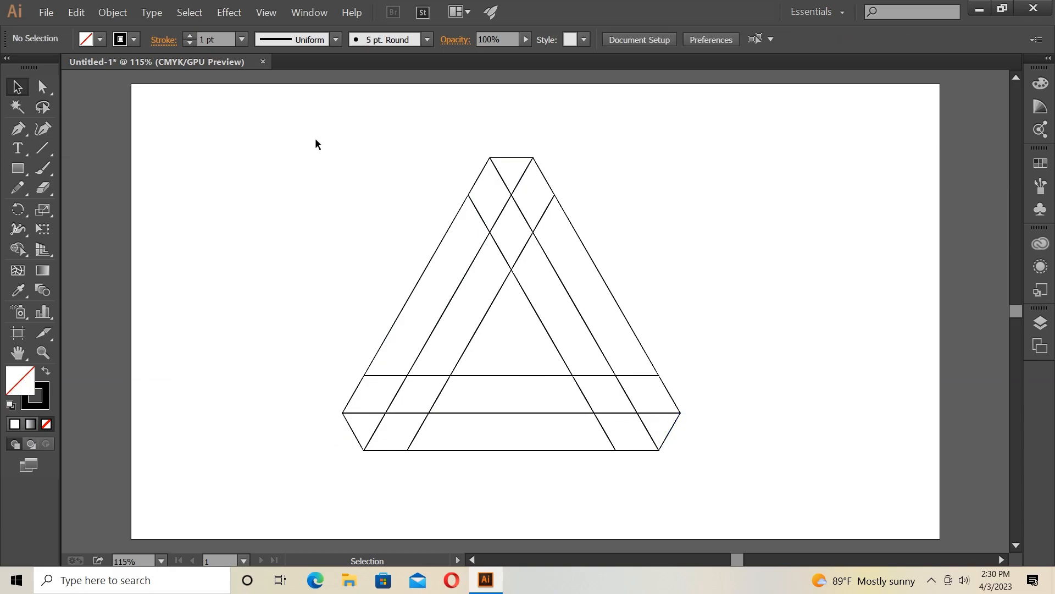
- Merge the right outer band and the middle horizontal band into one bent shape filled with CMYK Cyan, using Shape Builder on all pieces
drag(321, 140, 706, 470)
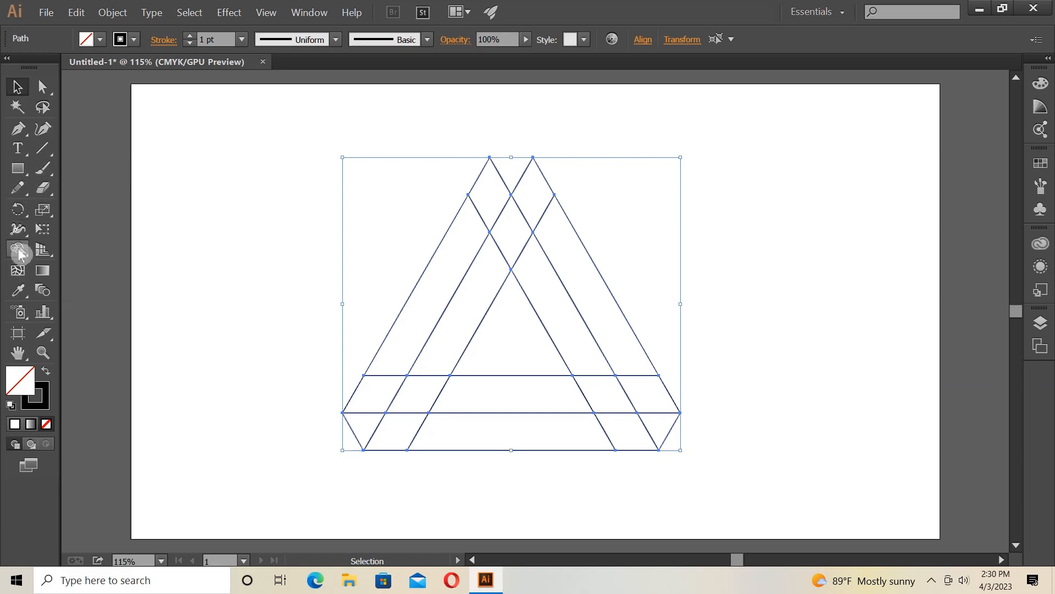
click(18, 247)
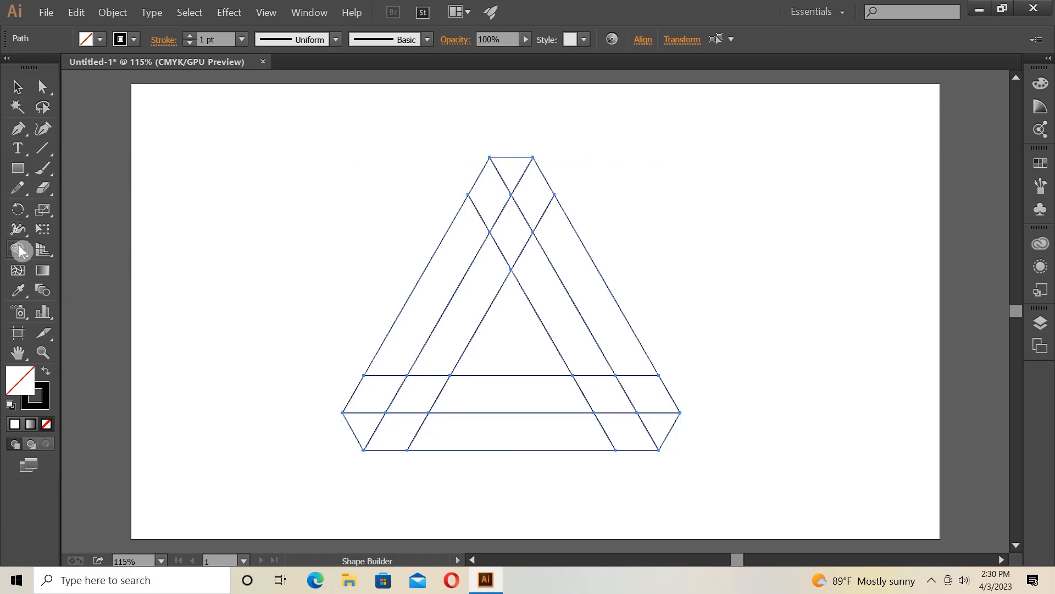
click(100, 40)
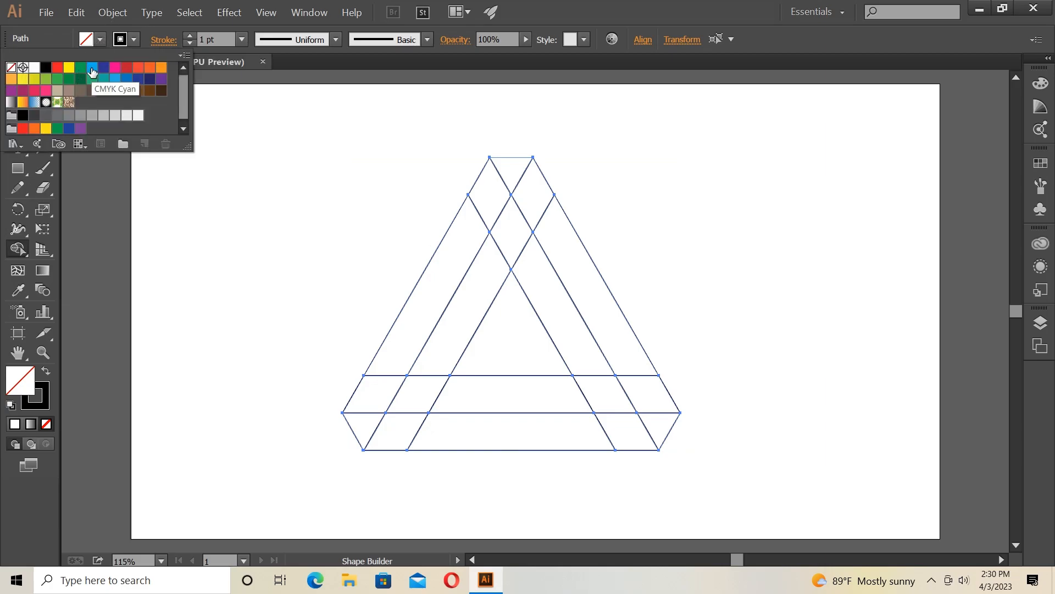
click(92, 67)
click(117, 196)
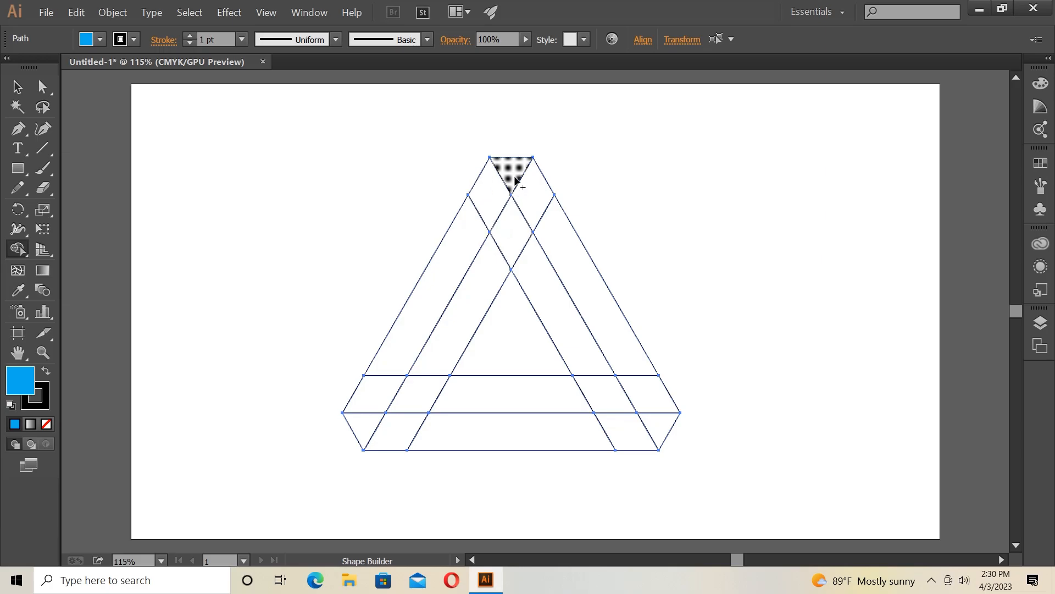
drag(515, 176, 575, 283)
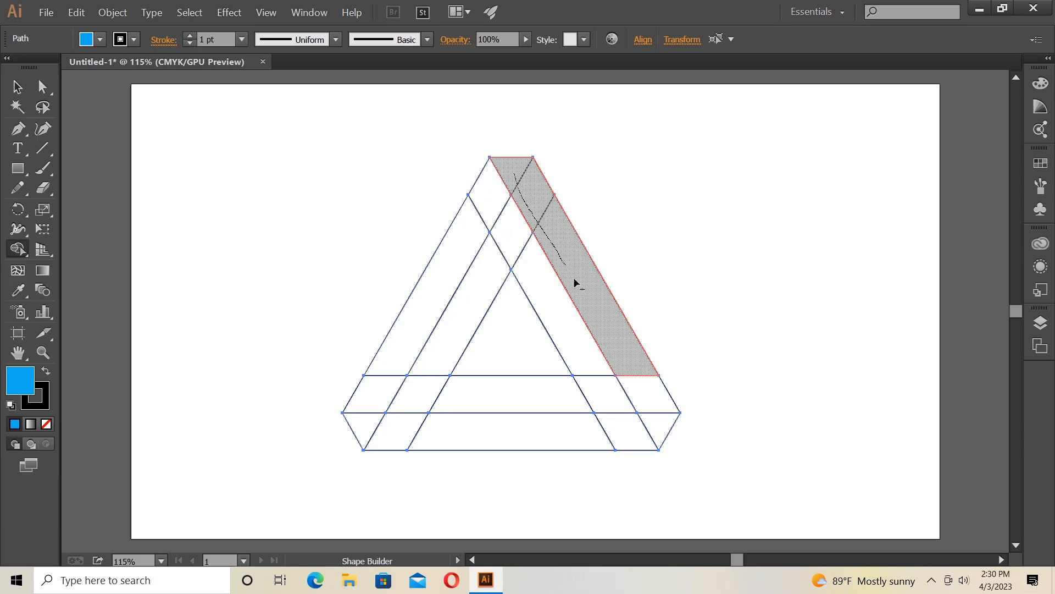
mouse_move(612, 345)
mouse_down()
mouse_move(642, 389)
mouse_move(496, 394)
mouse_up()
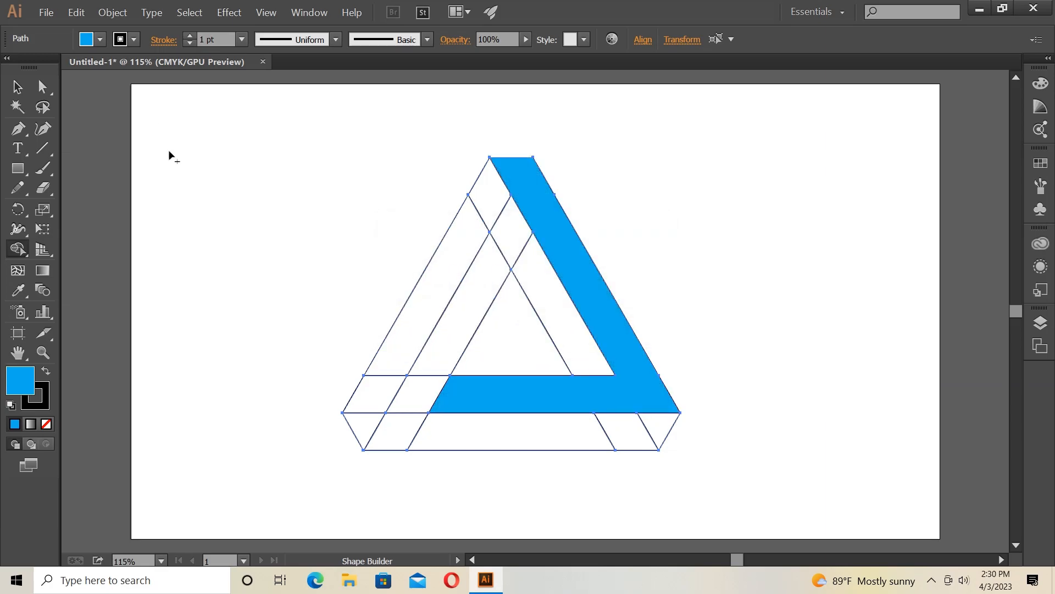
- Merge the bottom band and the inner left band into one bent shape filled with dark blue, using Shape Builder
click(103, 39)
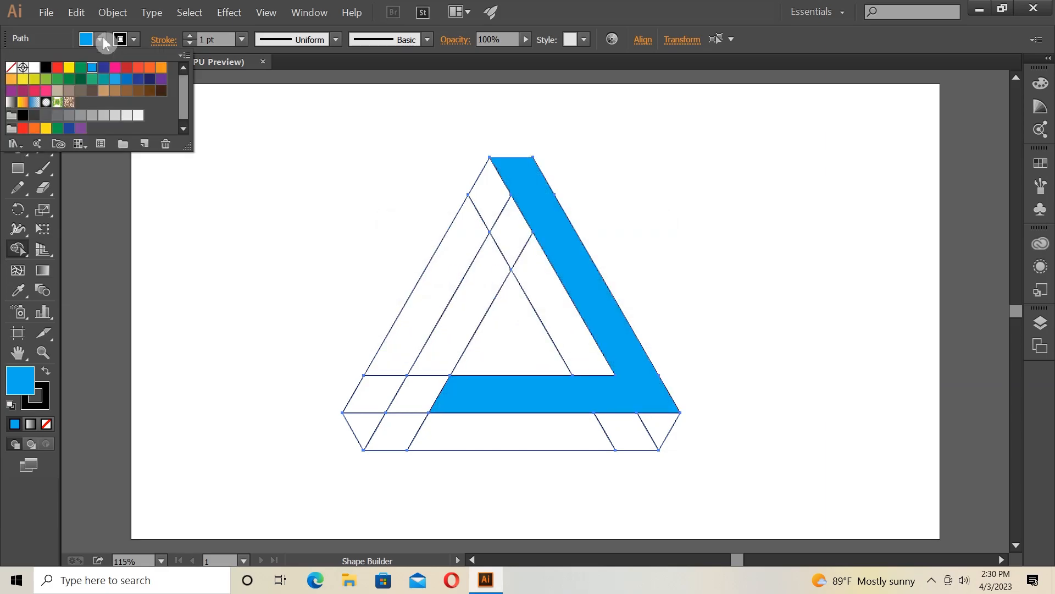
click(102, 68)
click(117, 206)
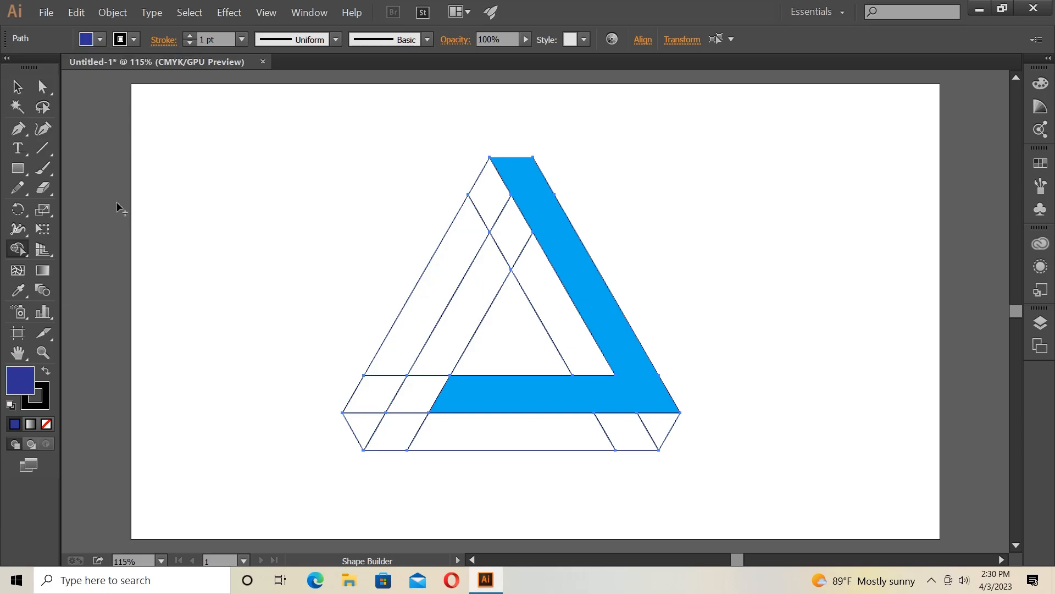
mouse_move(650, 427)
mouse_down()
mouse_move(415, 431)
mouse_move(437, 374)
mouse_up()
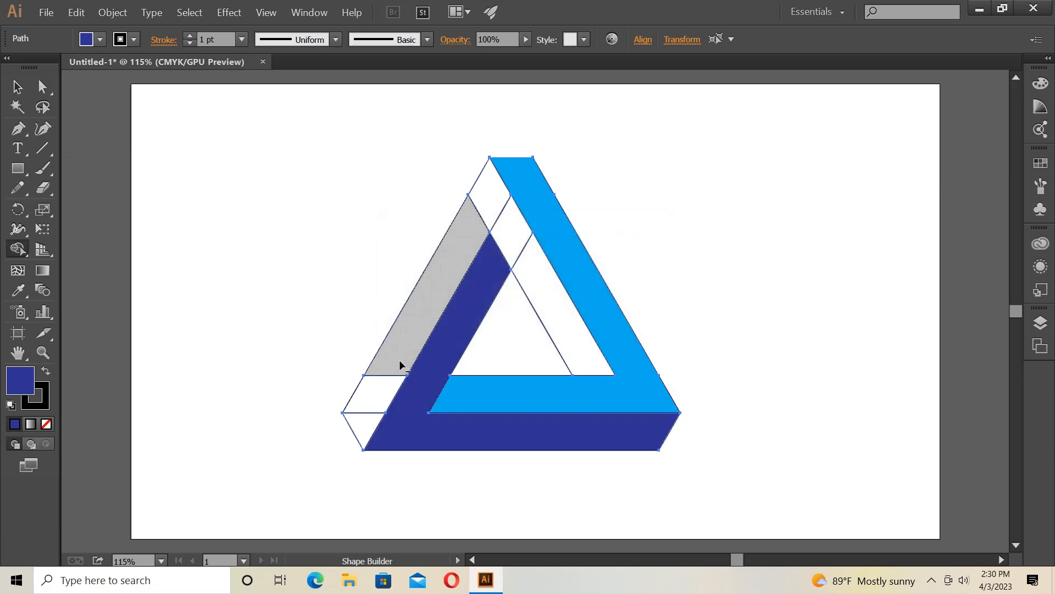
- Merge the outer left band and the inner right band into one bent shape filled with green, using Shape Builder
click(101, 40)
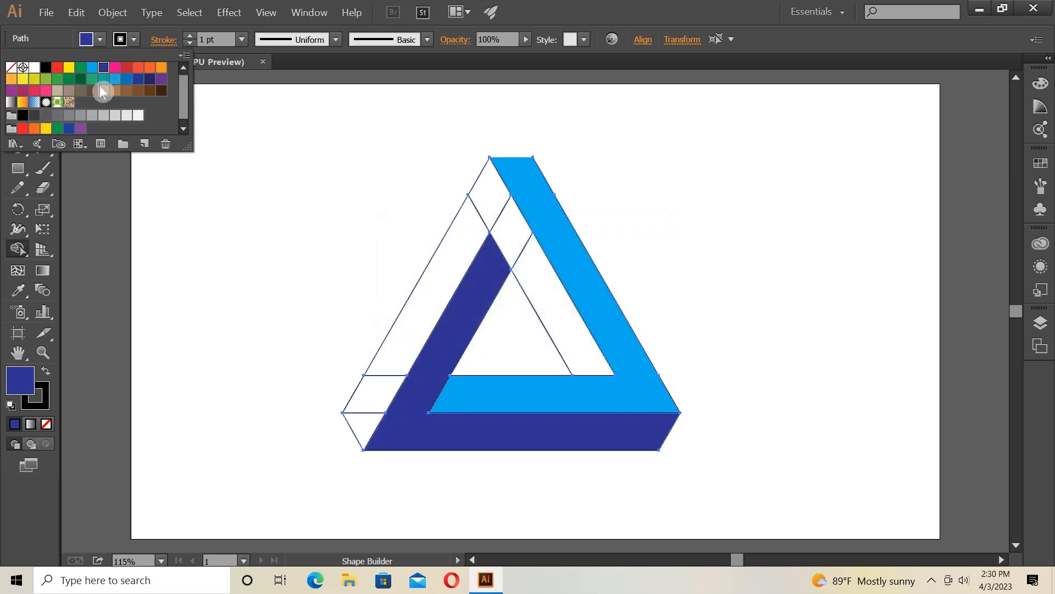
click(58, 80)
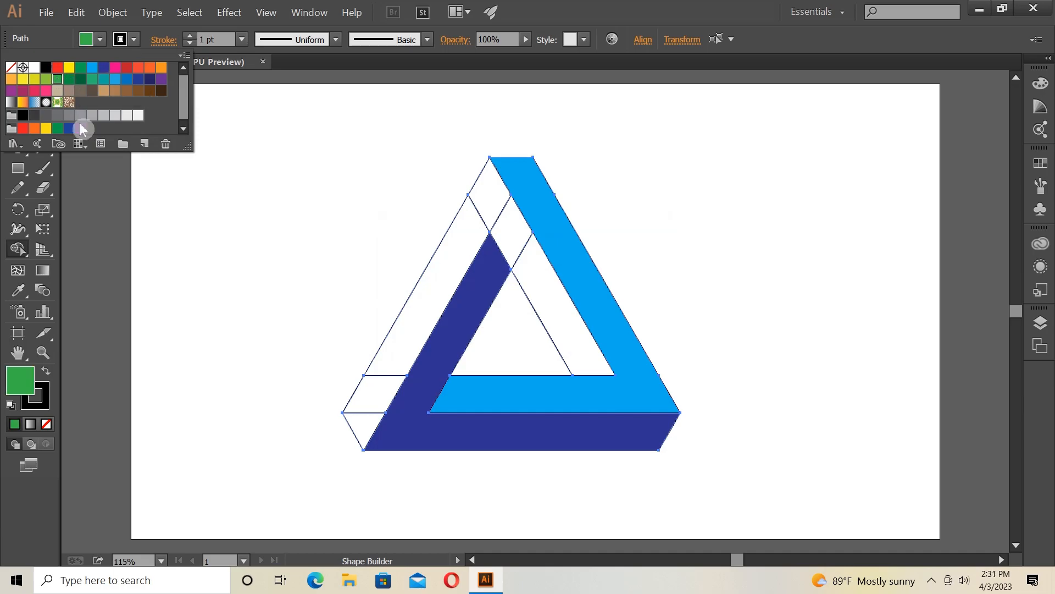
mouse_move(365, 417)
mouse_down()
mouse_move(412, 316)
mouse_move(489, 206)
mouse_move(533, 270)
mouse_up()
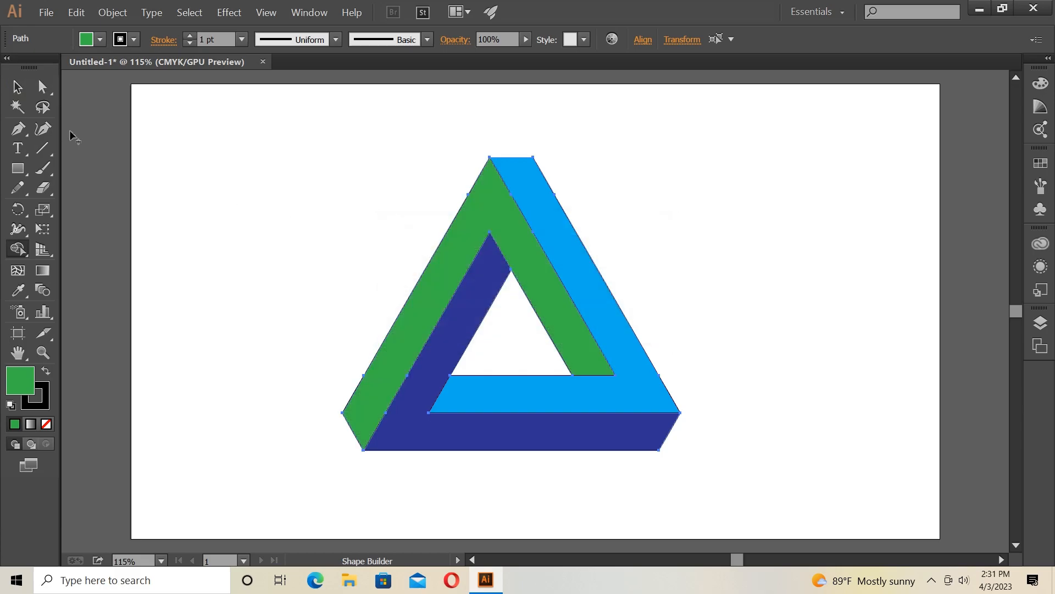
- Select all the triangle artwork and set its stroke to None
click(17, 87)
key(ctrl+a)
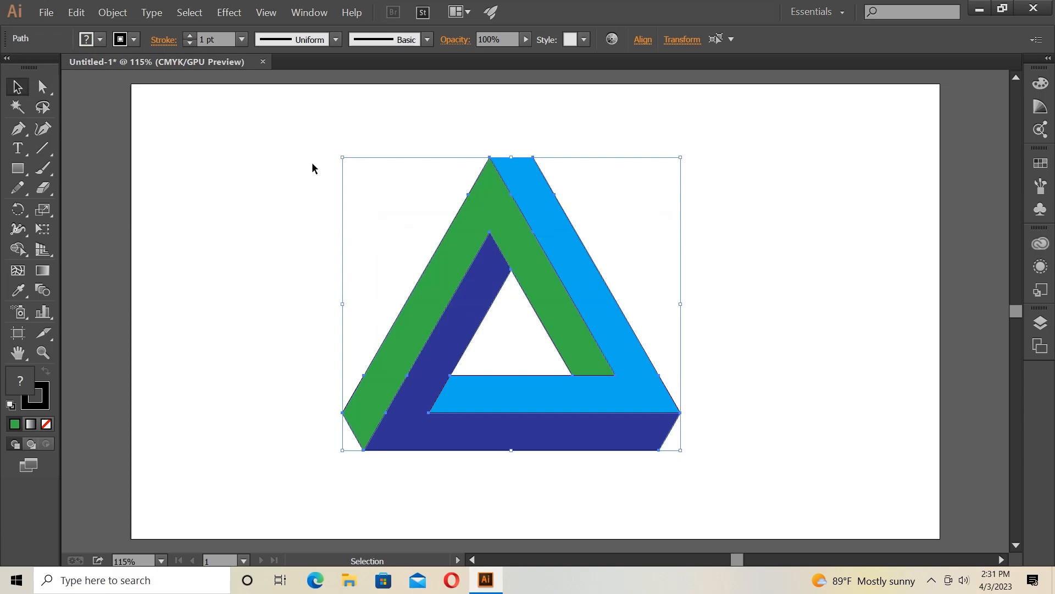
click(134, 40)
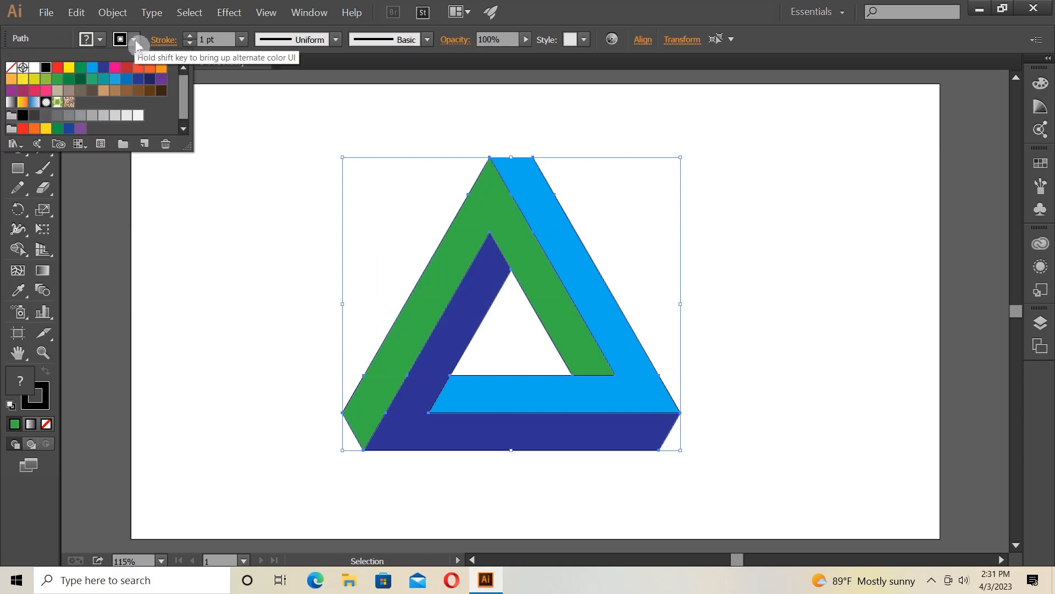
click(11, 68)
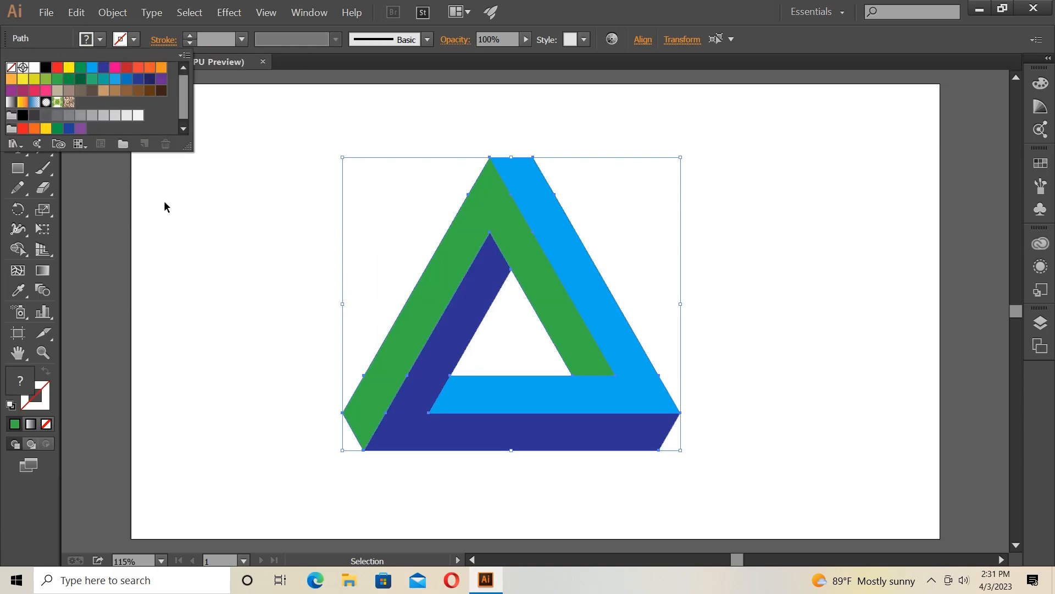
click(223, 205)
- Apply the White, Black linear gradient as the fill of all the triangle shapes
drag(337, 120, 702, 465)
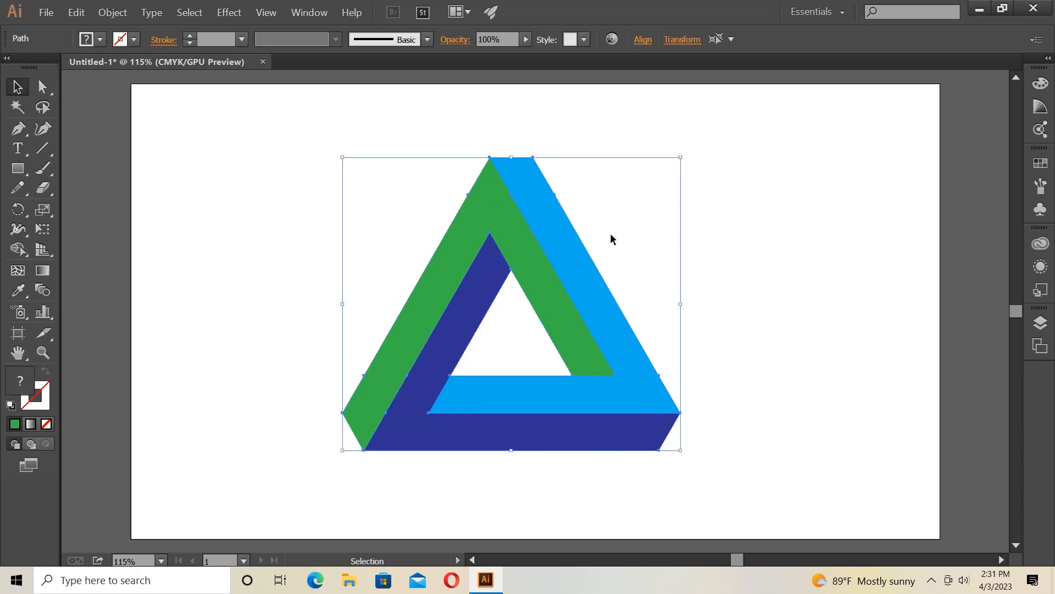
click(309, 15)
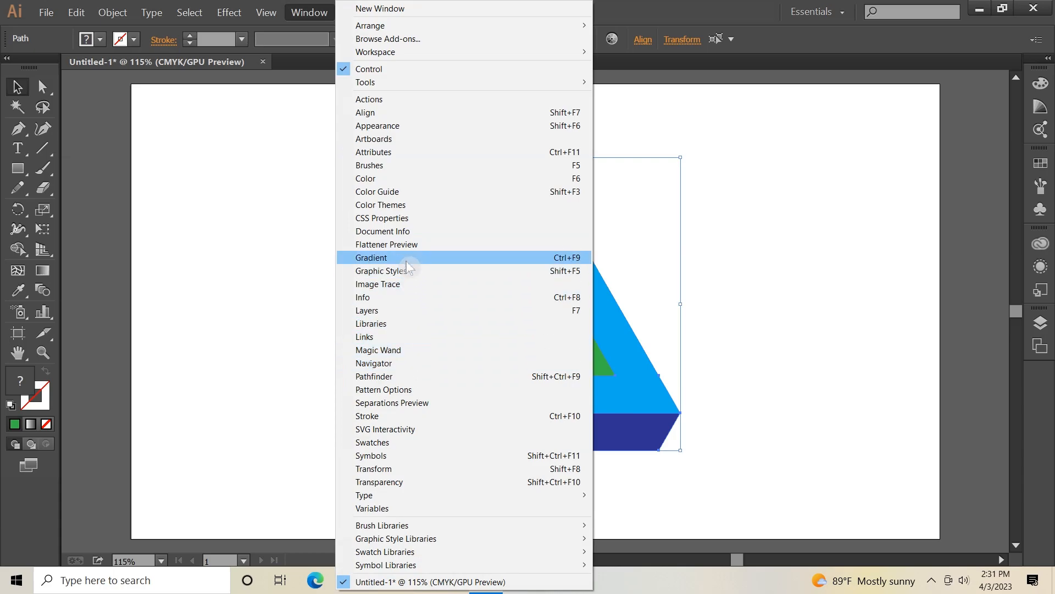
click(407, 259)
click(826, 169)
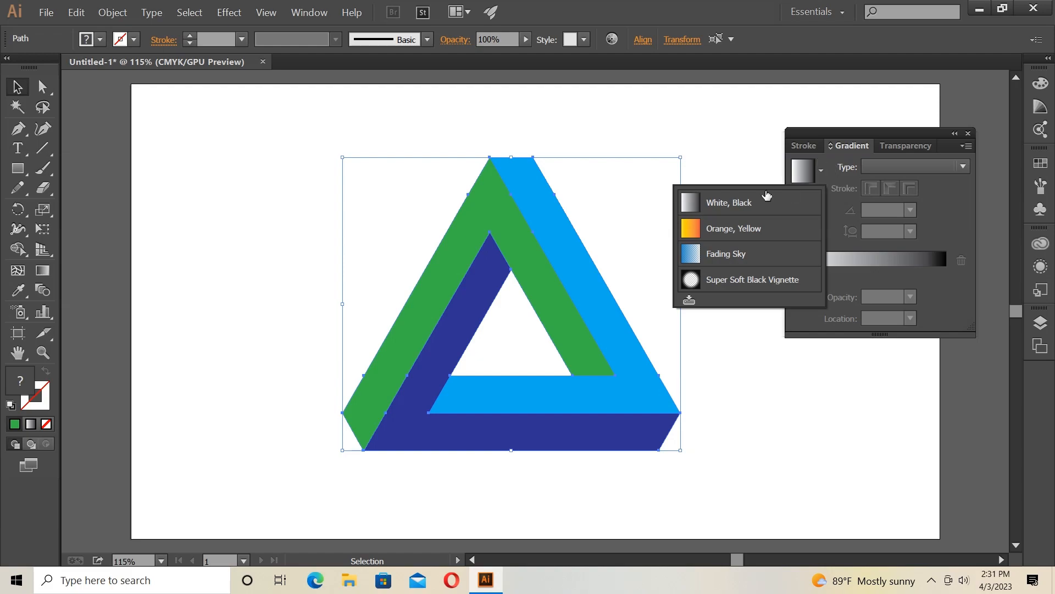
click(742, 203)
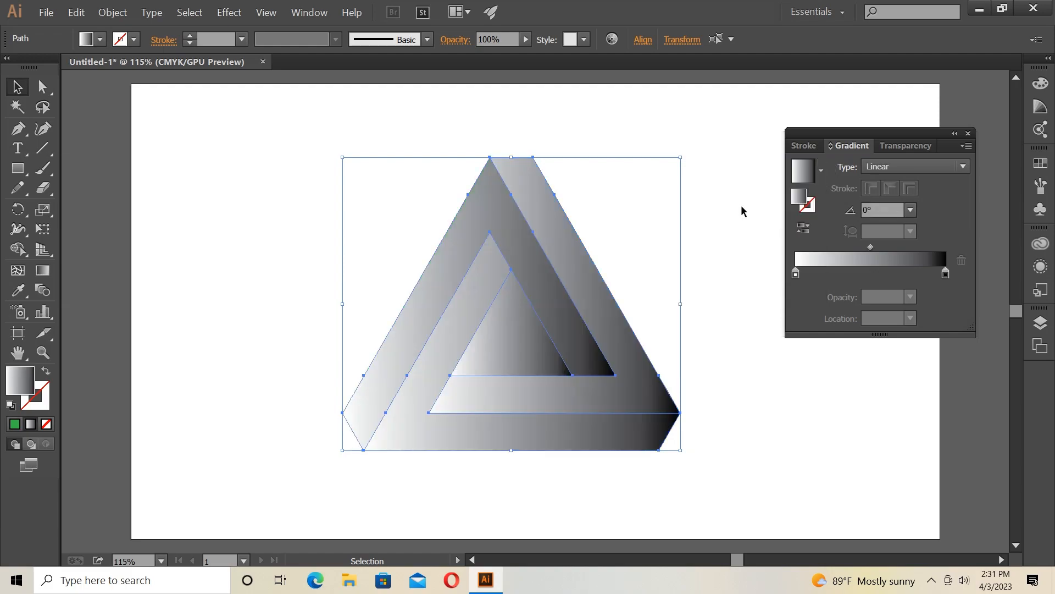
- Delete the small filled triangle in the centre of the logo
click(744, 208)
click(515, 336)
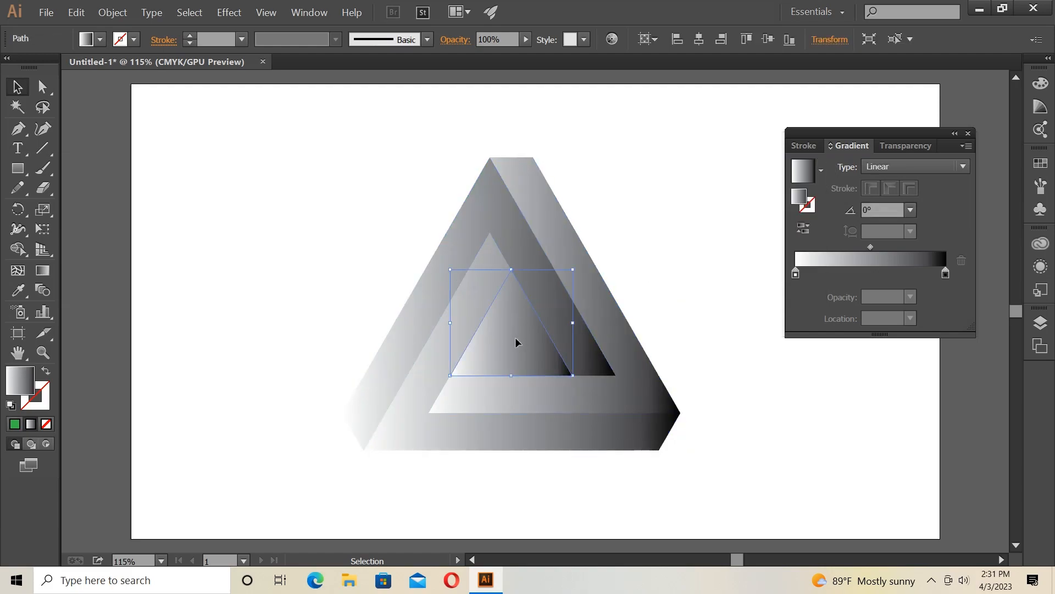
key(Delete)
- Change the white gradient stop to pink on all the triangle shapes, and deselect them
drag(366, 181, 638, 481)
click(796, 275)
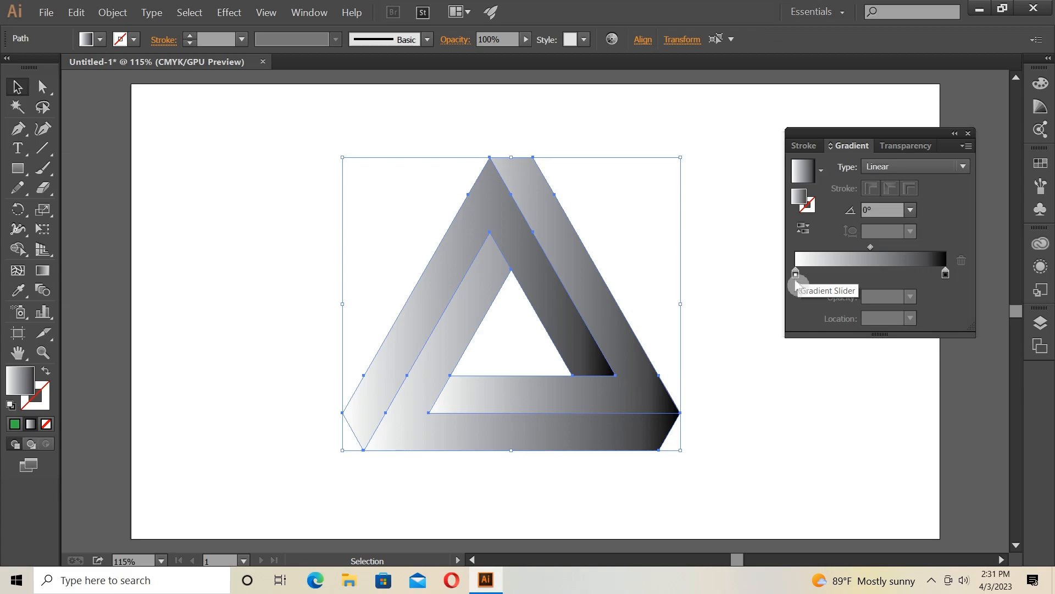
click(798, 274)
double_click(797, 274)
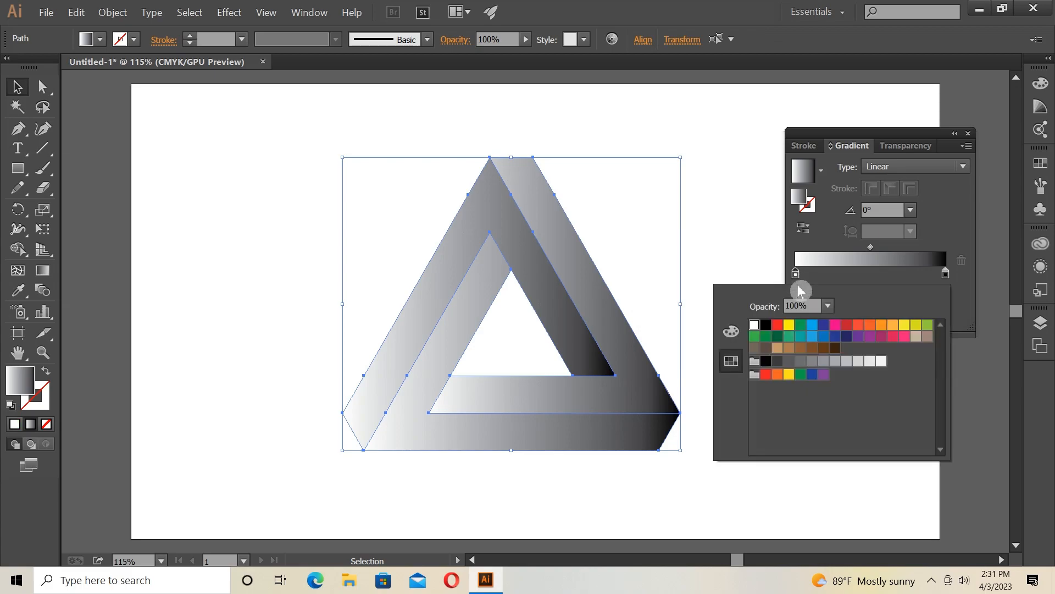
click(835, 327)
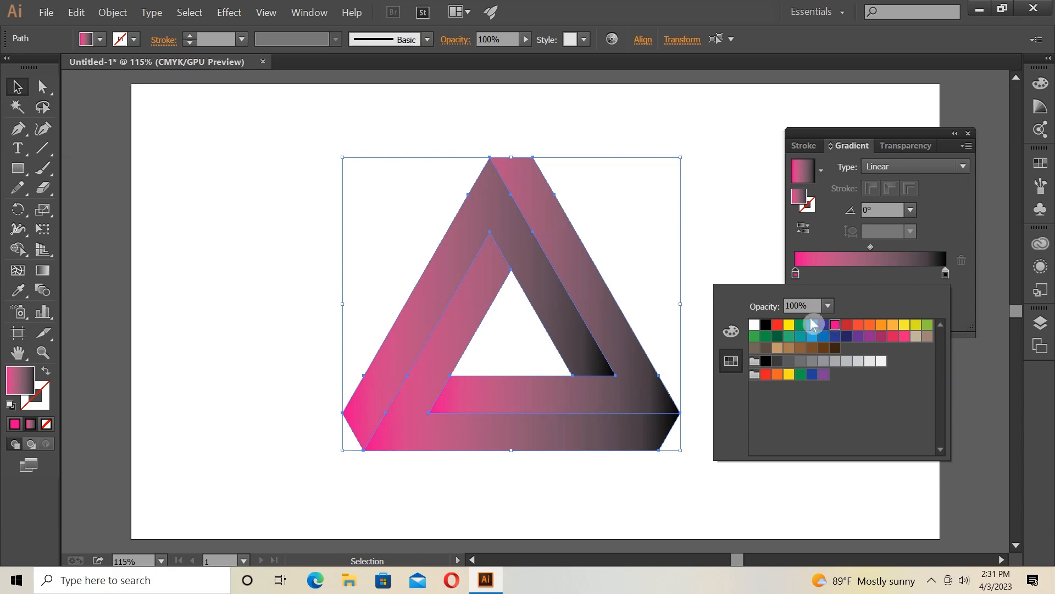
click(743, 222)
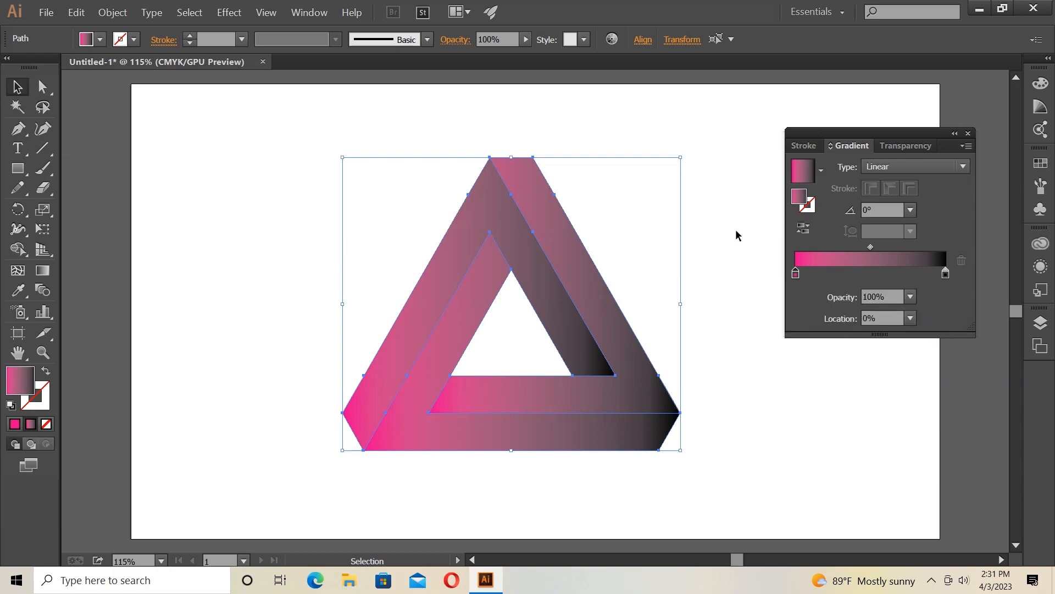
click(736, 230)
right_click(466, 244)
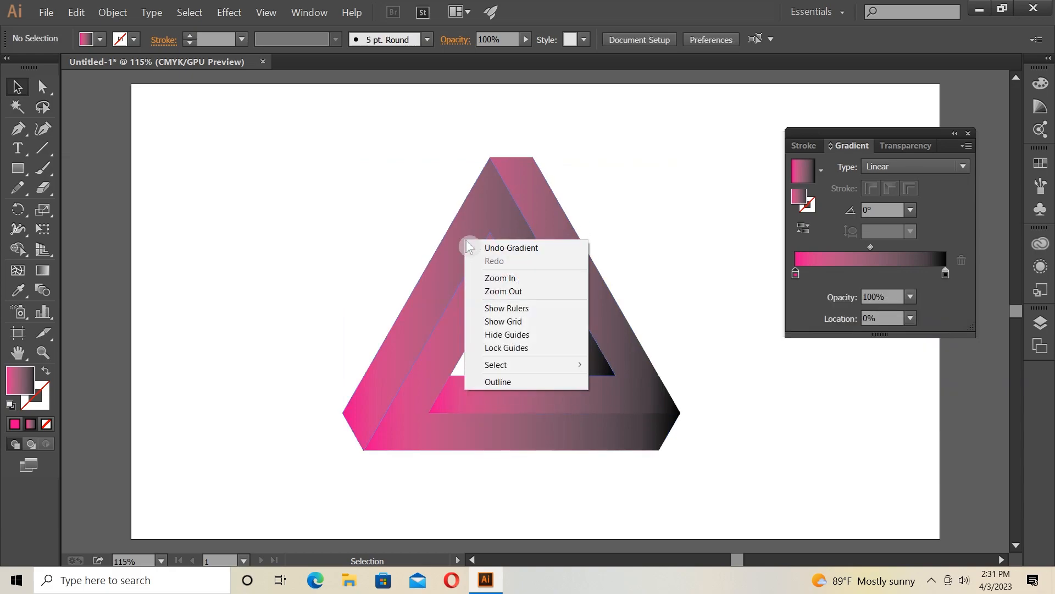
click(431, 221)
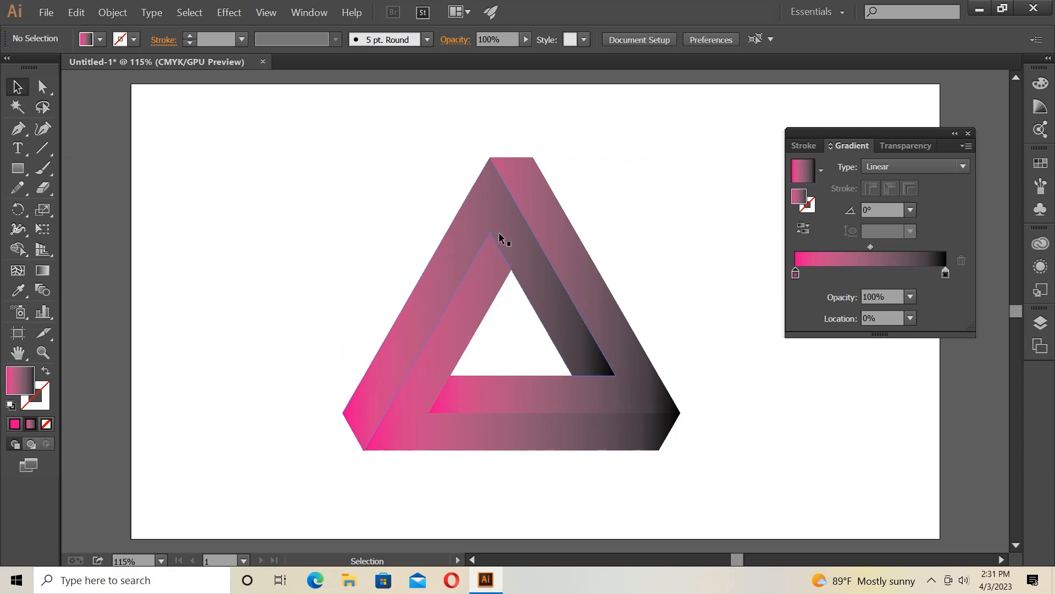
drag(401, 179, 565, 377)
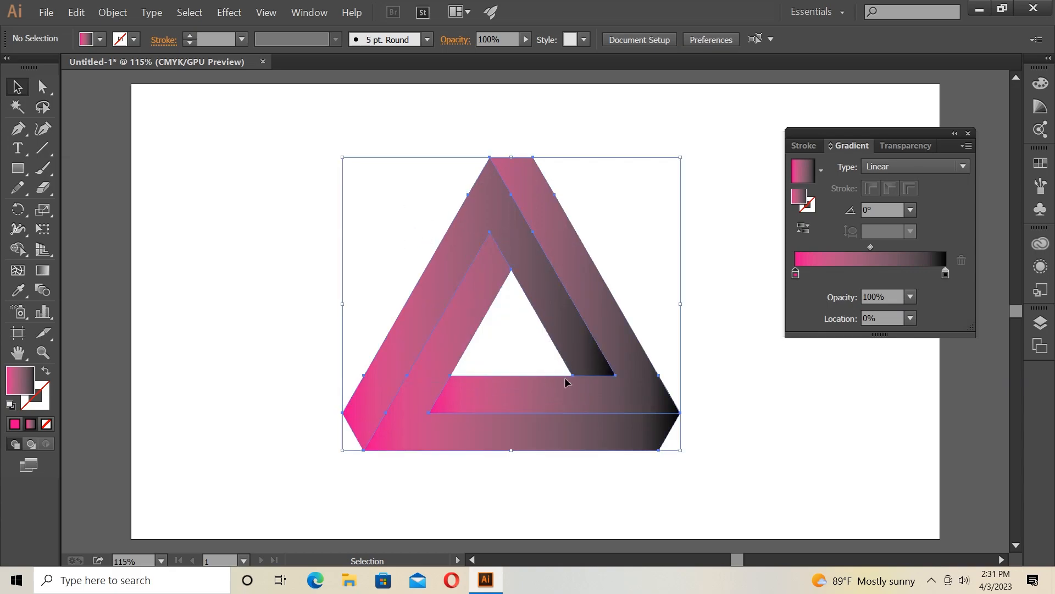
right_click(508, 281)
click(248, 220)
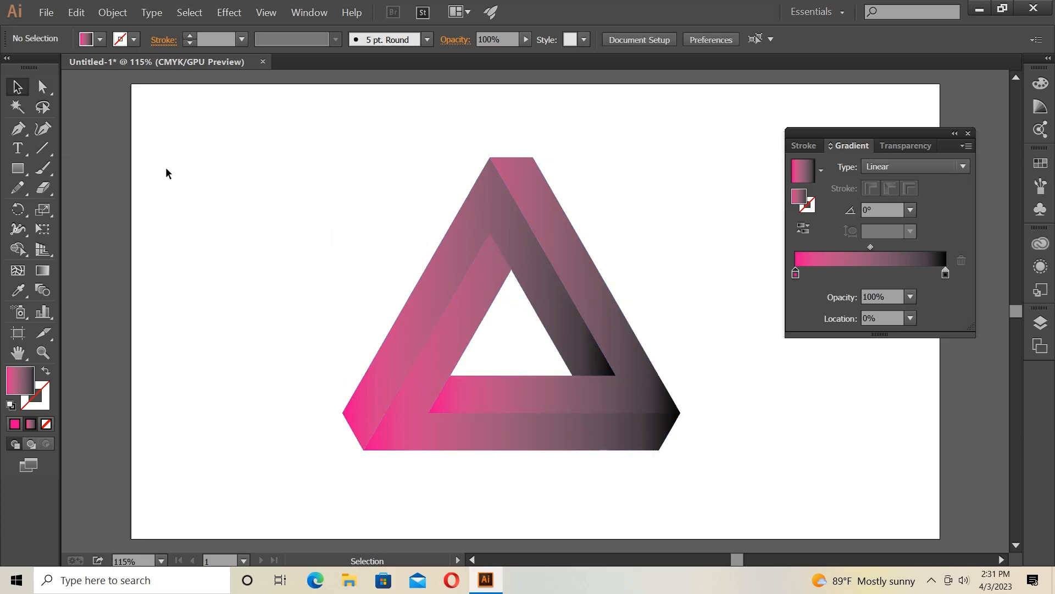
- Redraw the gradient on the outer-left and inner-right bent shape at about -64° with the Gradient tool, and shift its black stop inward
click(455, 275)
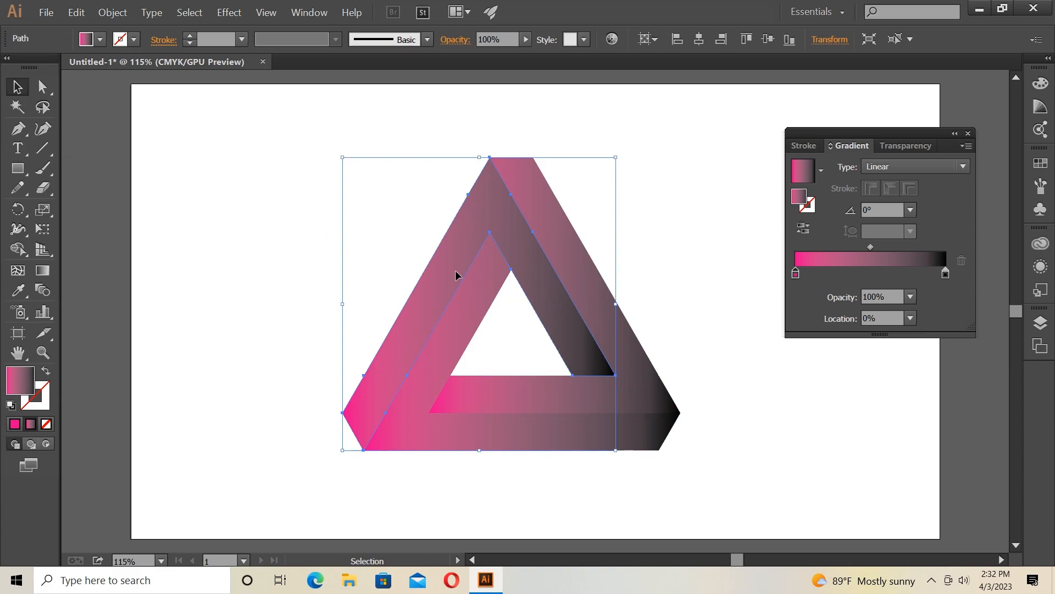
click(46, 272)
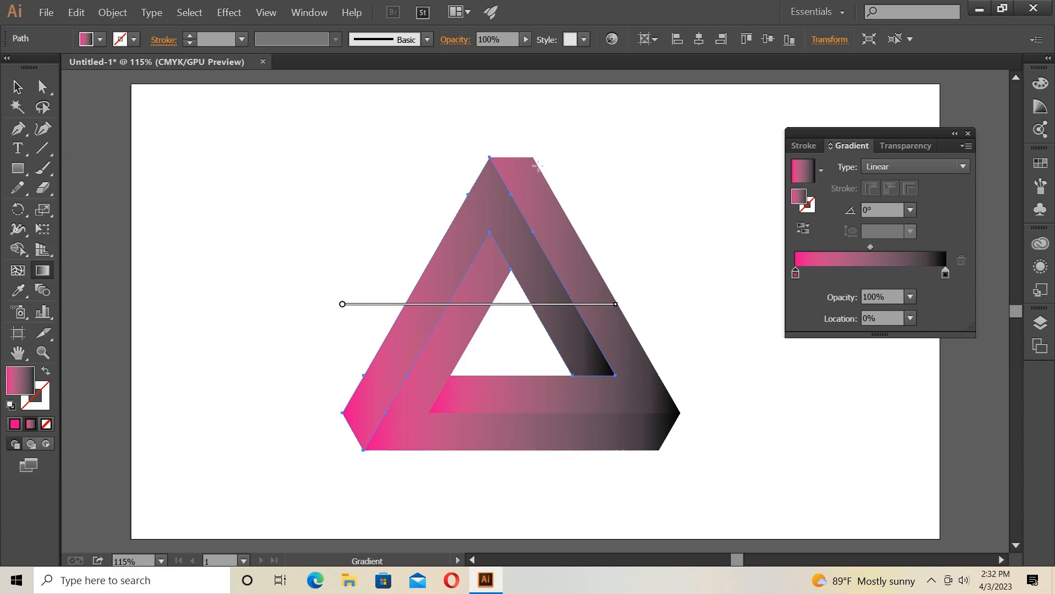
mouse_move(548, 157)
mouse_down()
mouse_move(454, 294)
mouse_move(363, 470)
mouse_up()
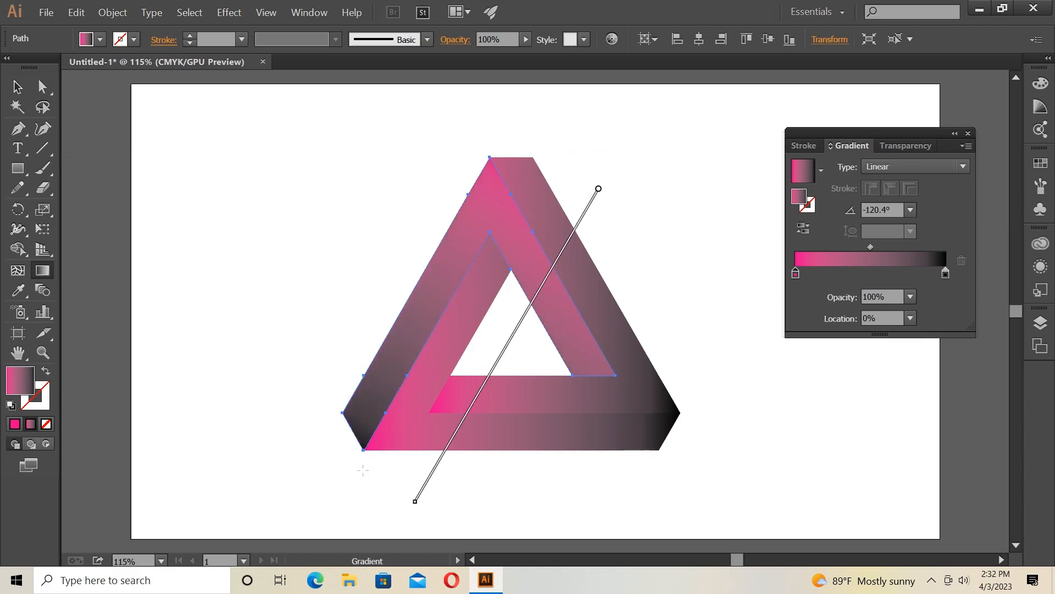
drag(372, 174, 525, 494)
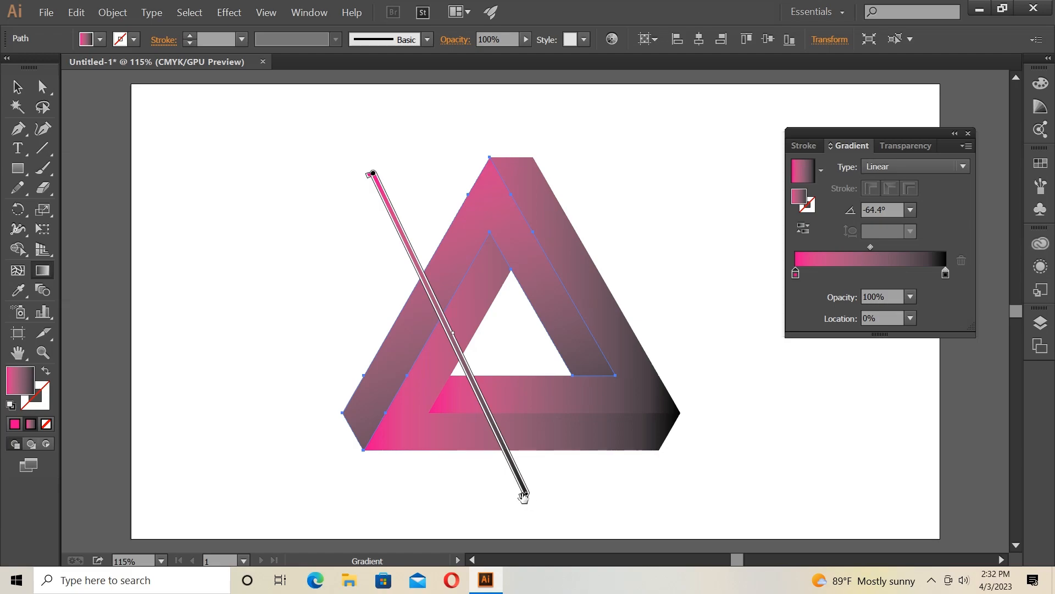
drag(523, 492, 517, 478)
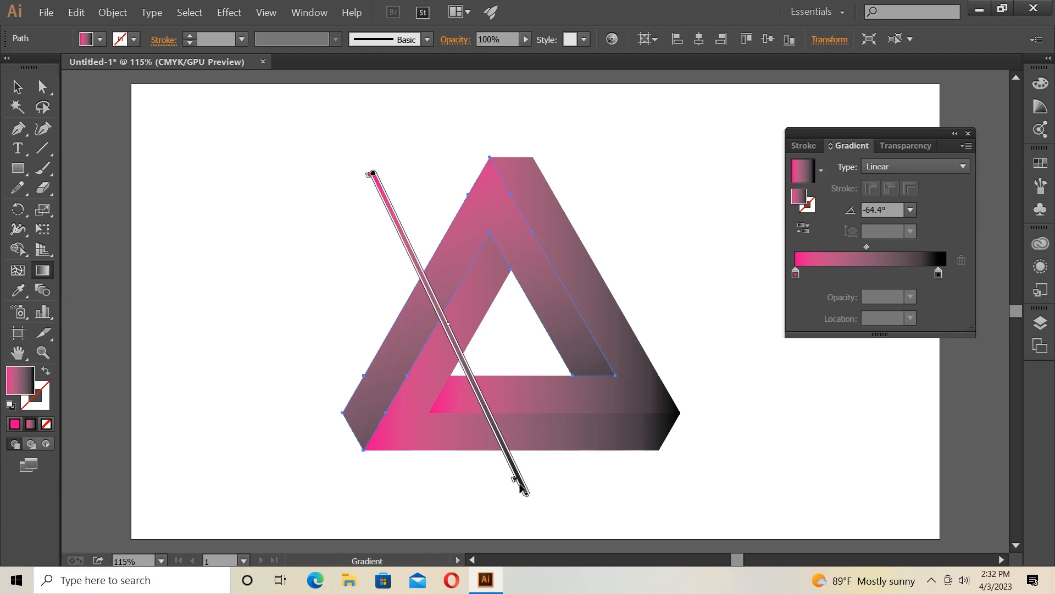
drag(517, 481, 501, 456)
- Try several other gradient directions across the bent shape, down to an angle of about -81.5°
drag(425, 158, 456, 480)
mouse_move(412, 157)
mouse_down()
mouse_move(510, 455)
mouse_move(512, 490)
mouse_move(503, 482)
mouse_up()
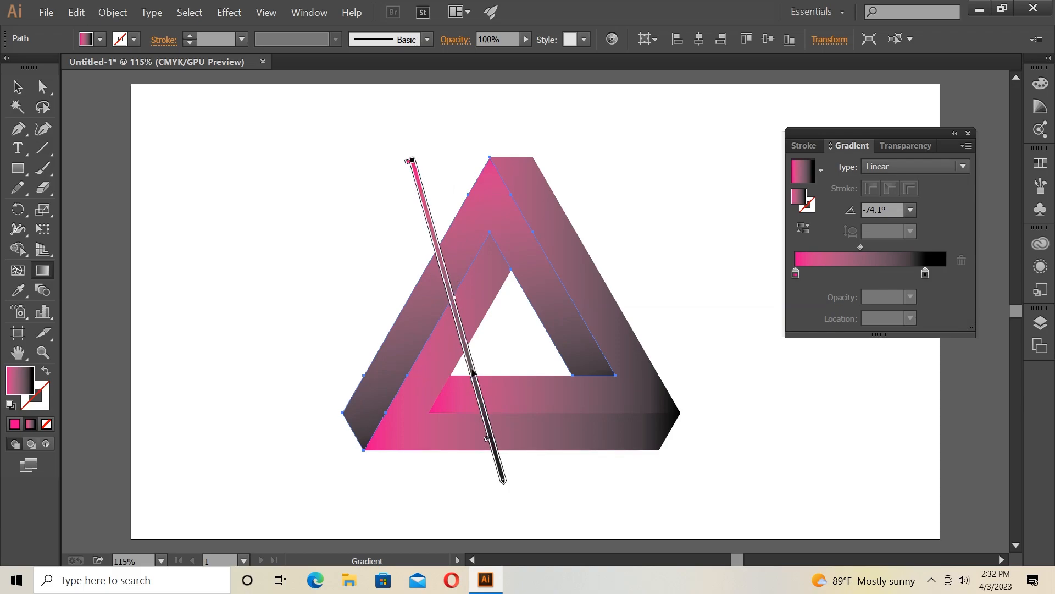
mouse_move(424, 489)
mouse_down()
mouse_move(572, 189)
mouse_move(592, 197)
mouse_up()
drag(442, 152, 490, 473)
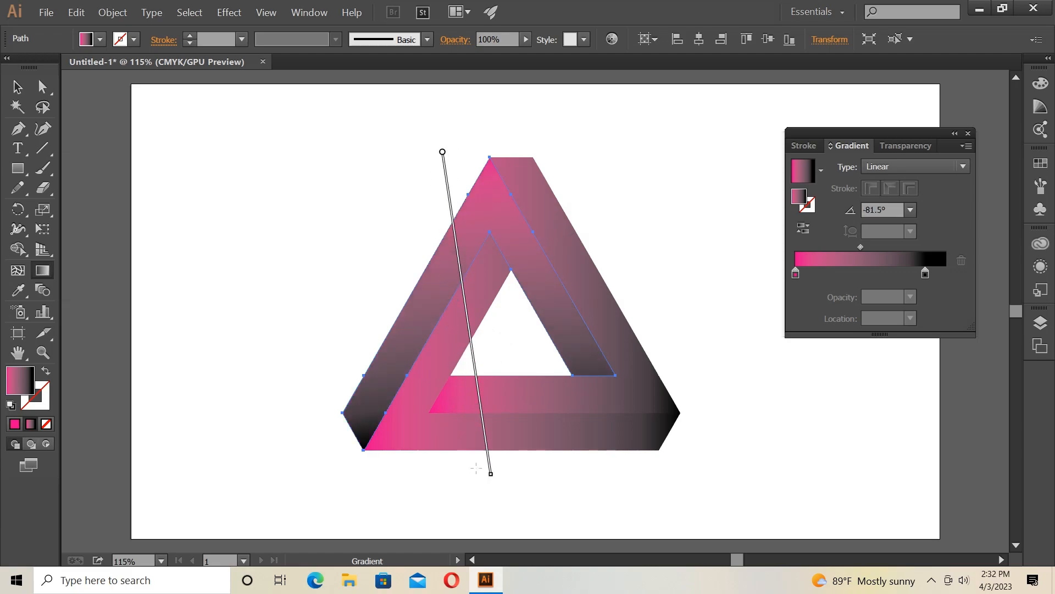
- Shift the pink stop inward on the bent shape's gradient and redraw the gradient diagonally downward at about -69°
drag(348, 344, 635, 235)
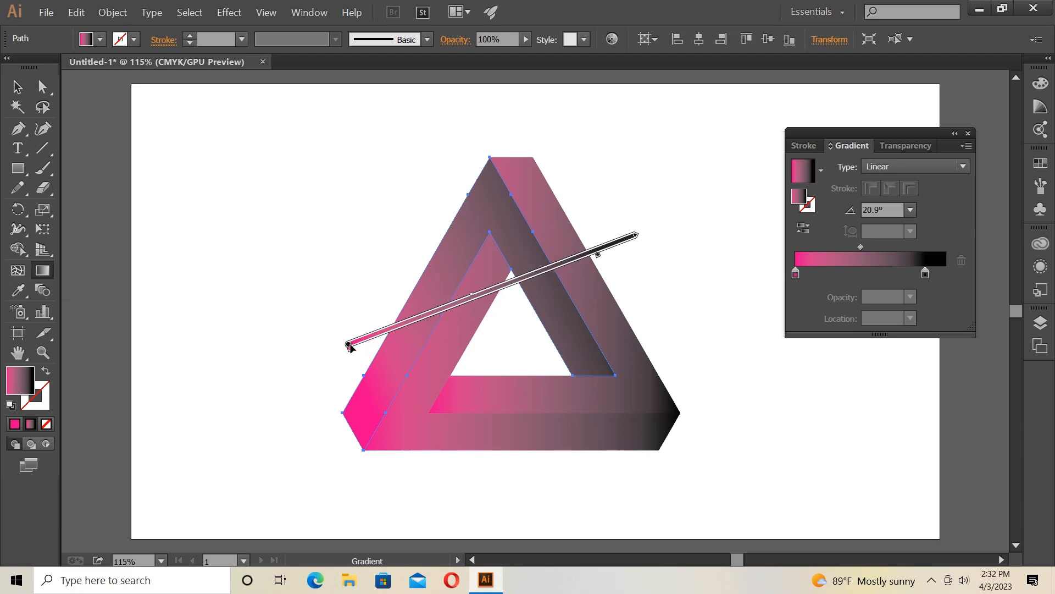
drag(349, 346, 388, 337)
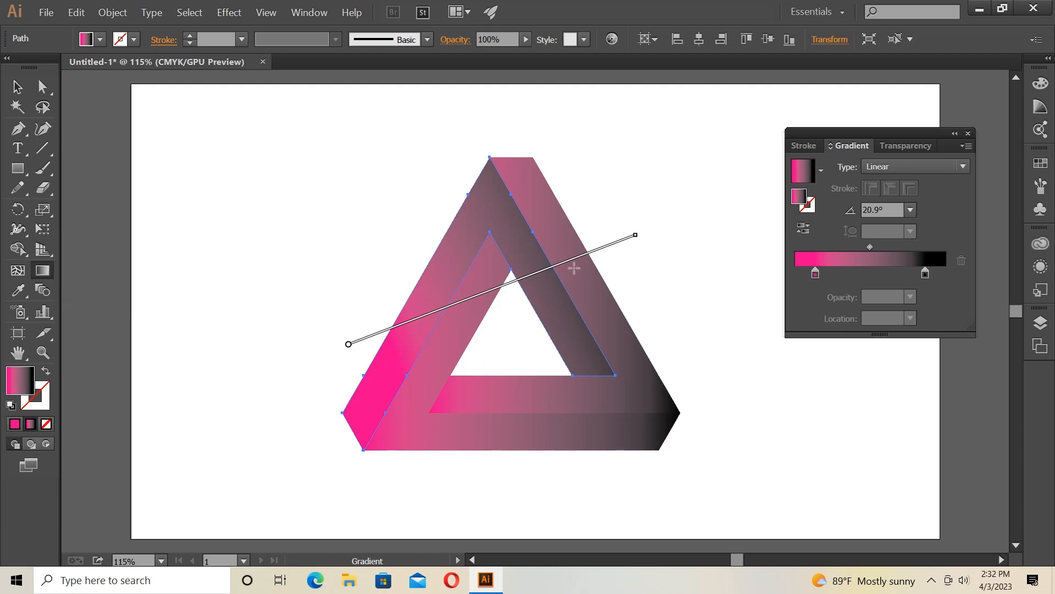
drag(396, 179, 526, 517)
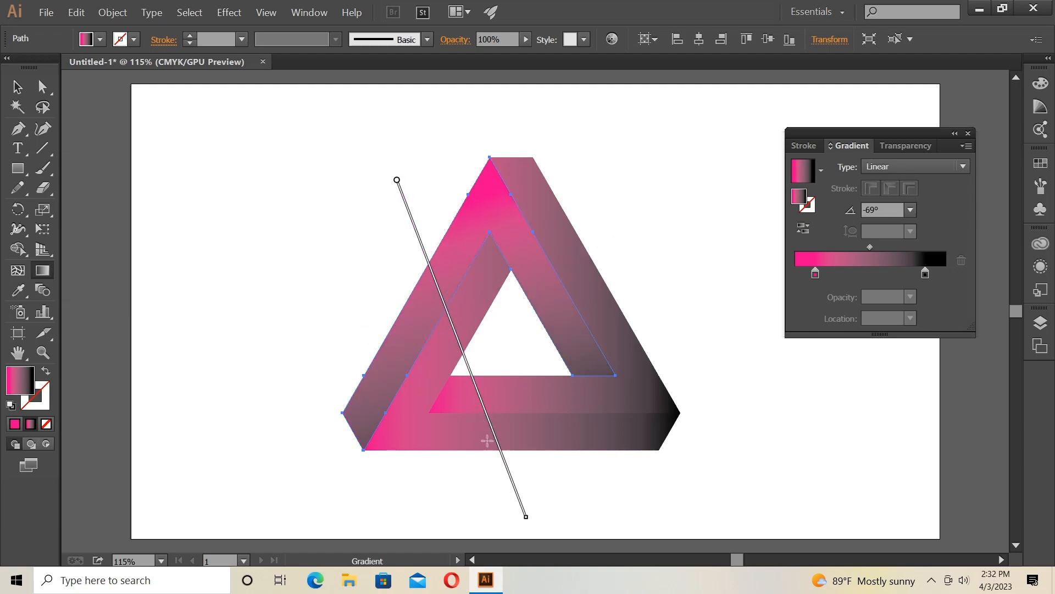
- Move the bent shape's gradient line slightly down along its direction and add a second pink stop near its start
mouse_move(425, 254)
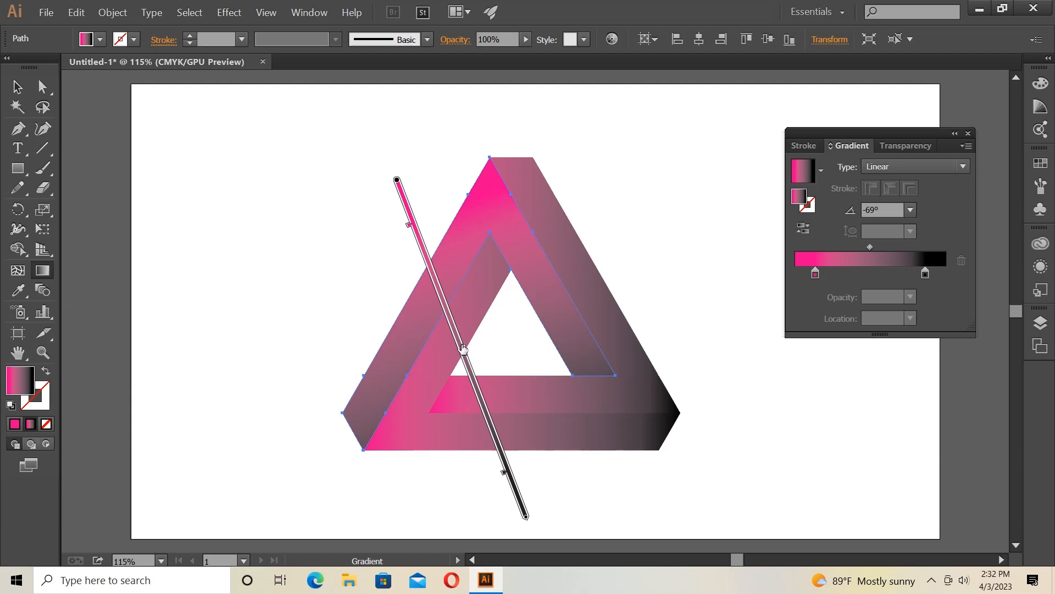
mouse_move(464, 349)
mouse_down()
mouse_move(456, 334)
mouse_move(471, 366)
mouse_up()
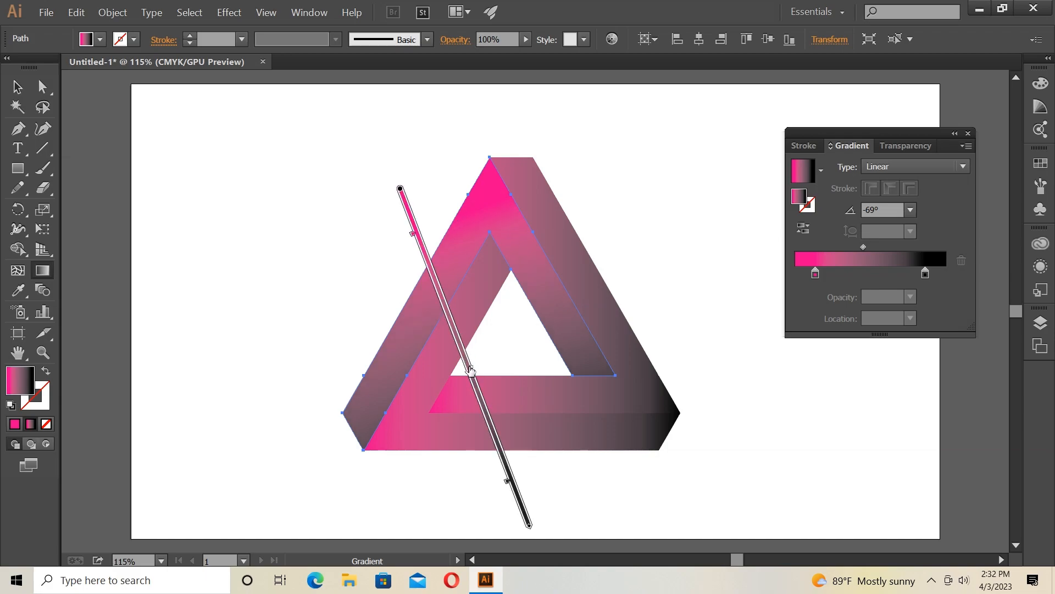
click(399, 199)
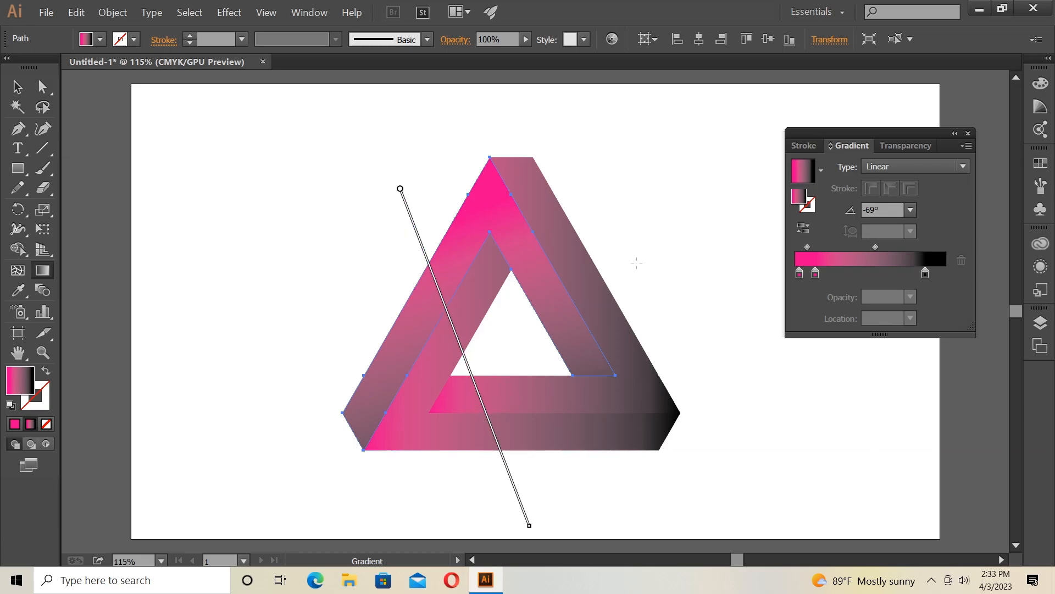
- Change the first colour stop of the outer-left bent shape's gradient to black
click(800, 276)
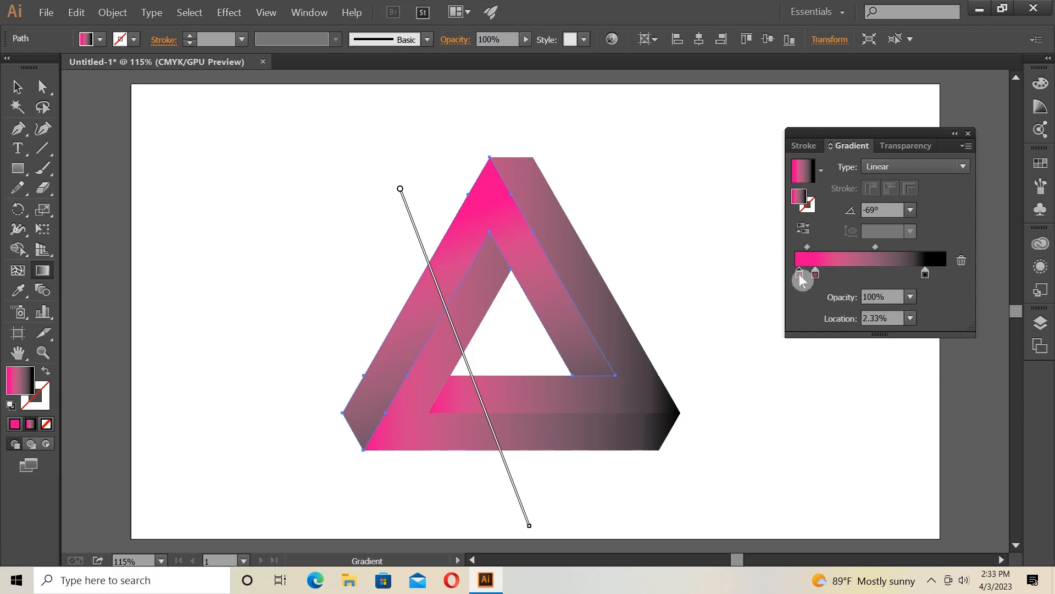
double_click(800, 276)
click(765, 324)
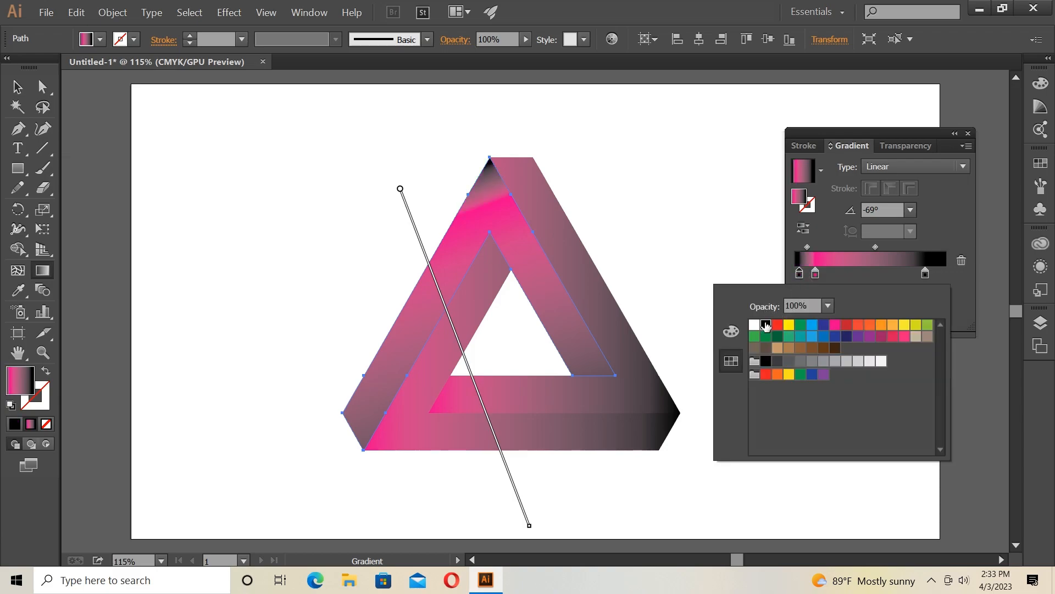
click(721, 242)
- Shift the pink stop and its leading midpoint along the outer-left bent shape's gradient, and pull the end black stop inward
mouse_move(418, 239)
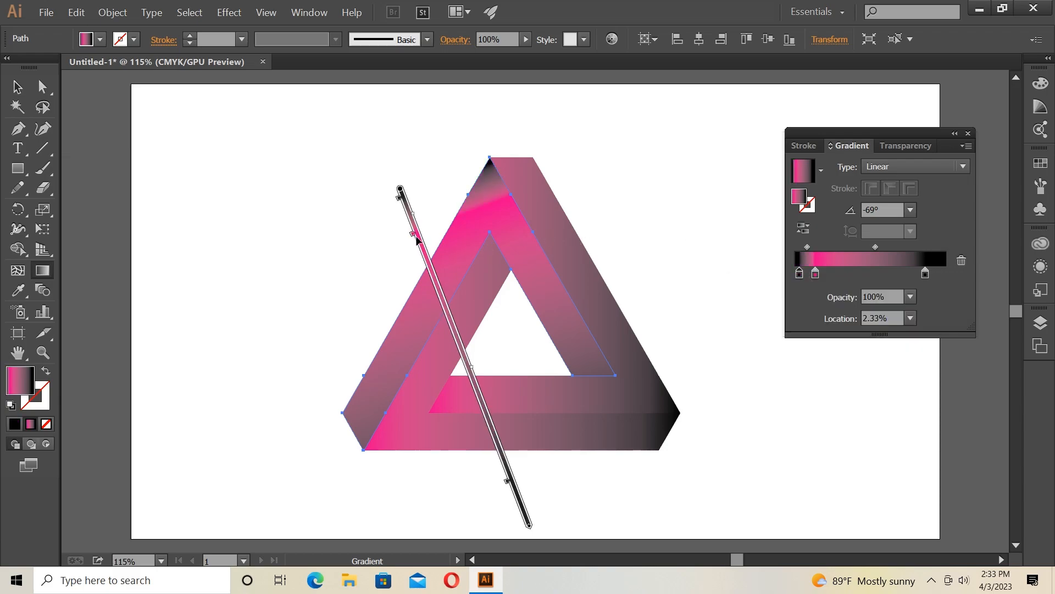
drag(414, 236, 433, 299)
mouse_move(400, 198)
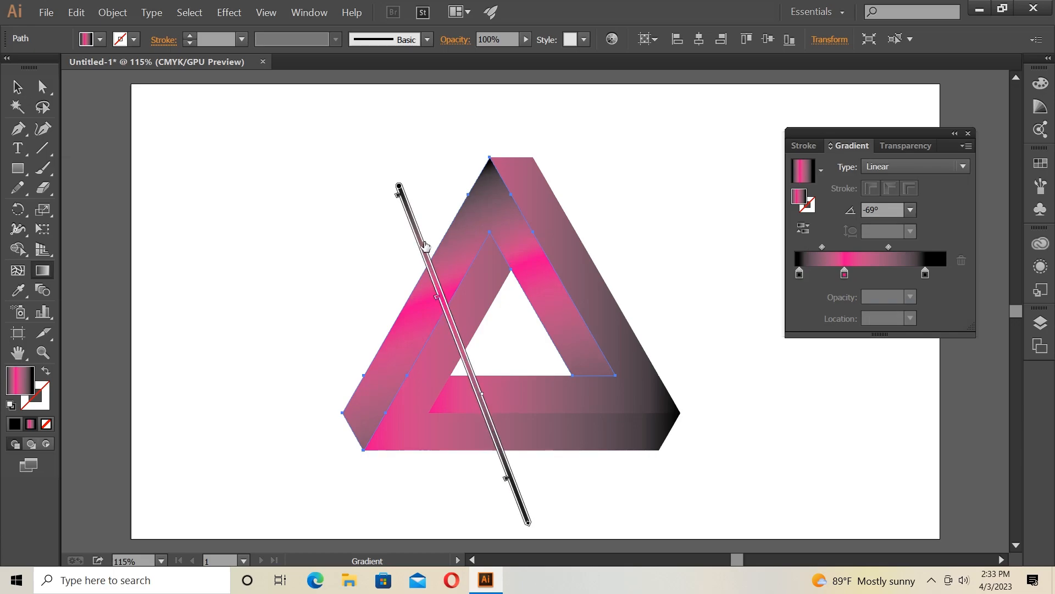
drag(426, 245, 419, 209)
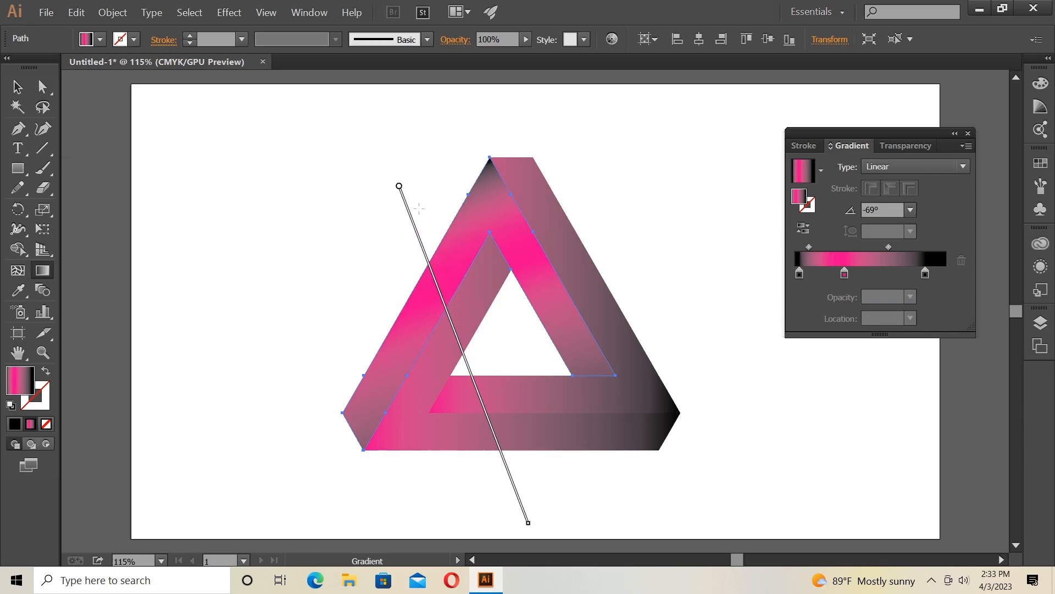
drag(437, 300, 439, 314)
drag(442, 313, 448, 325)
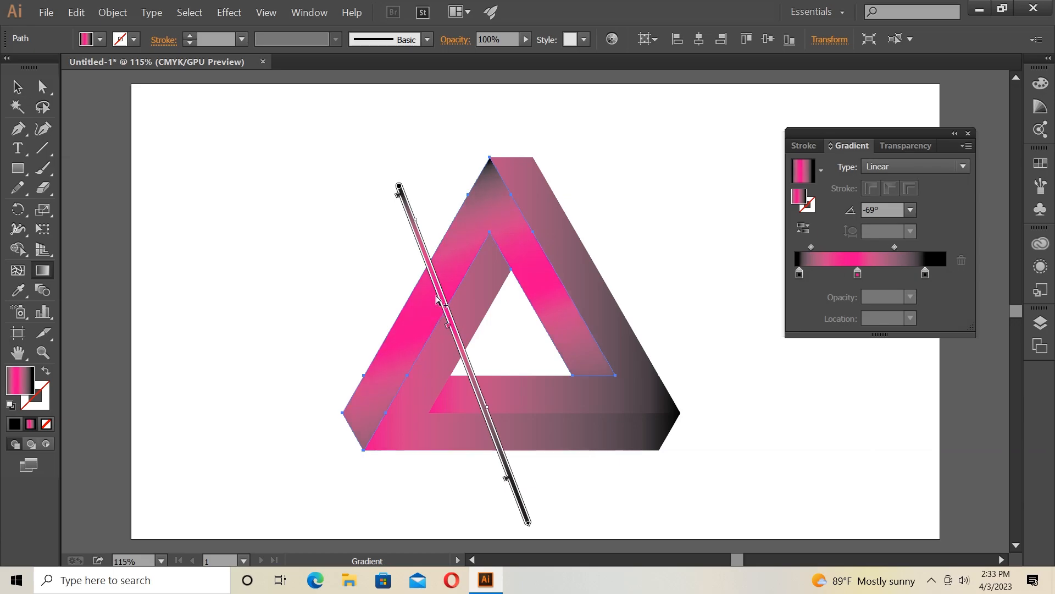
drag(415, 223, 419, 240)
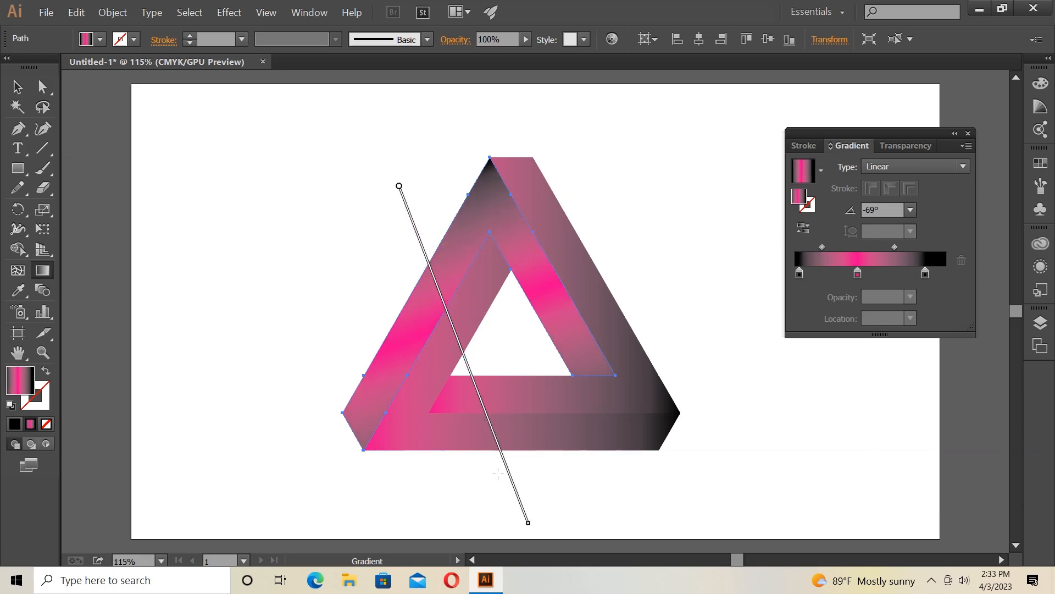
drag(506, 479, 492, 438)
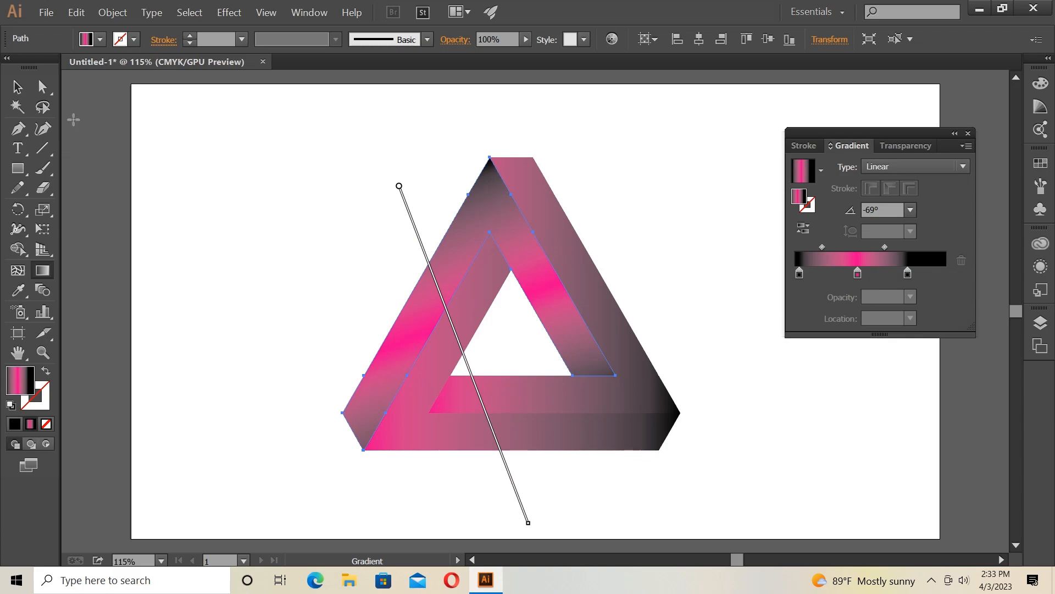
- Select the bent shape forming the outer-right and inner-bottom bands and redraw its gradient downward at about -105.2°
click(17, 86)
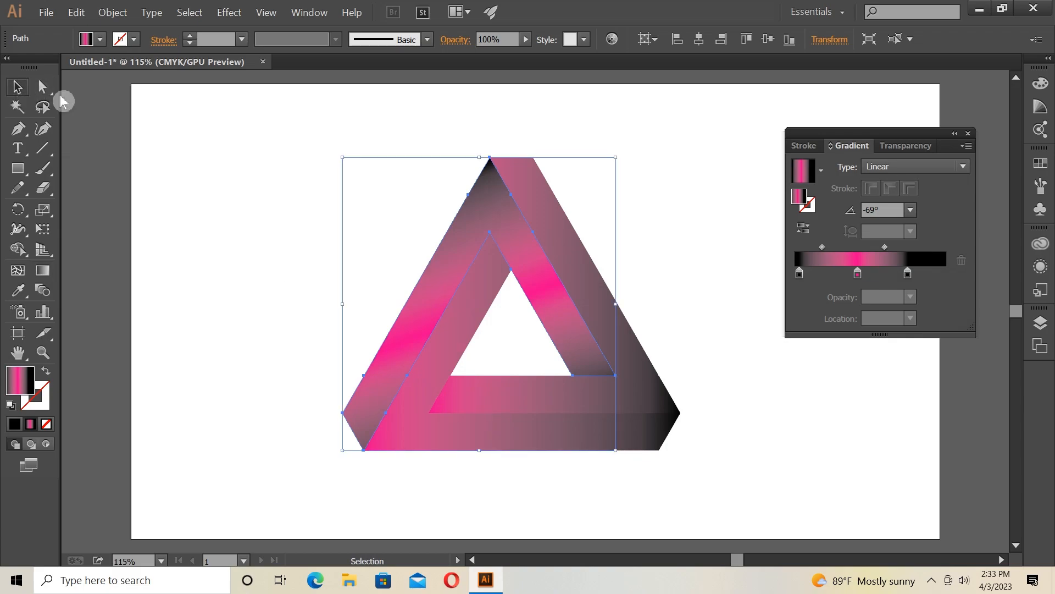
click(649, 395)
click(42, 270)
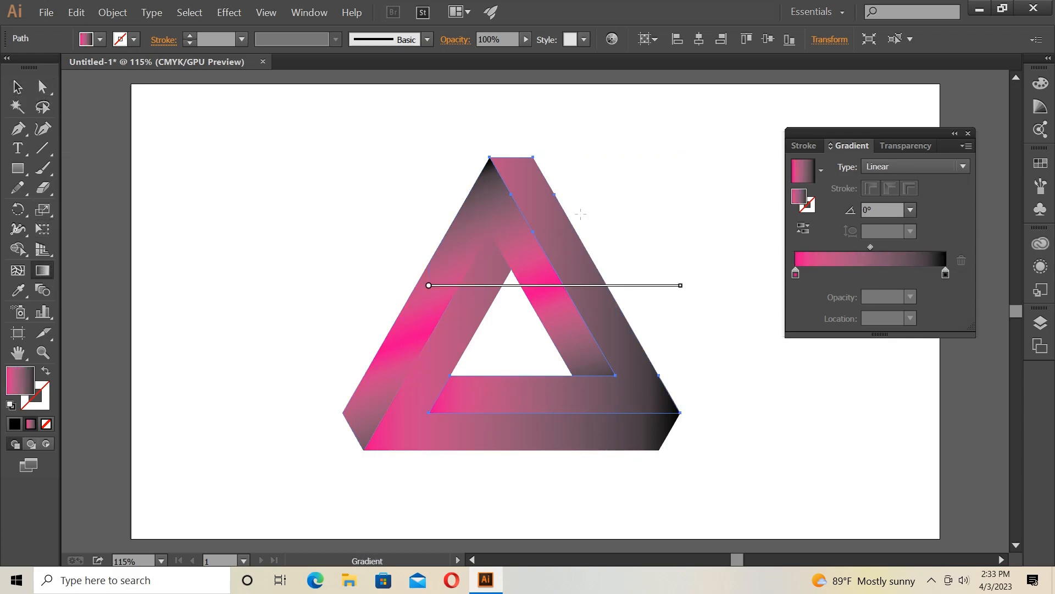
drag(576, 161, 511, 424)
drag(616, 174, 534, 475)
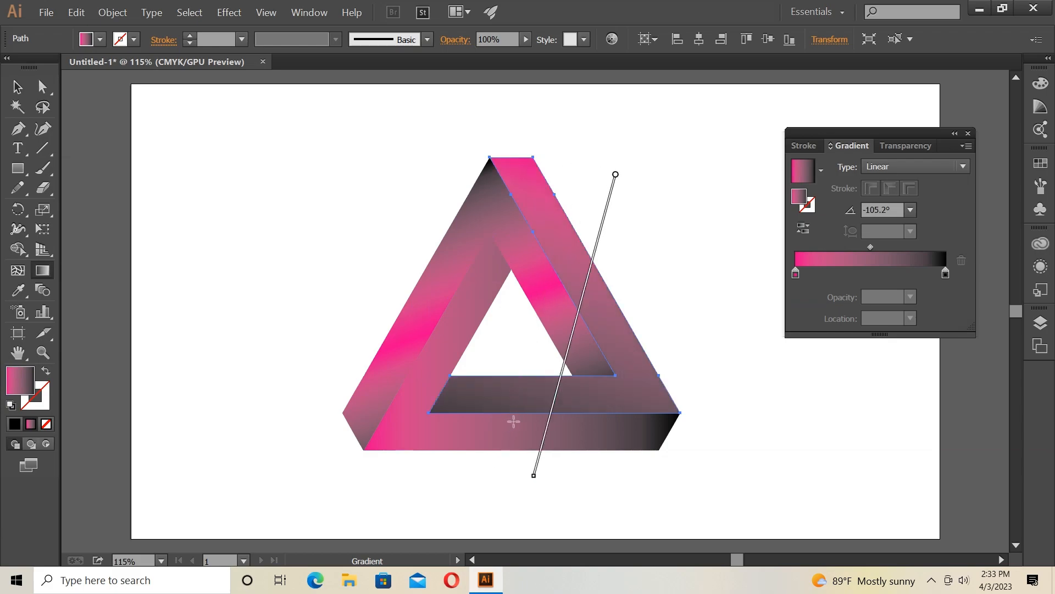
mouse_move(569, 346)
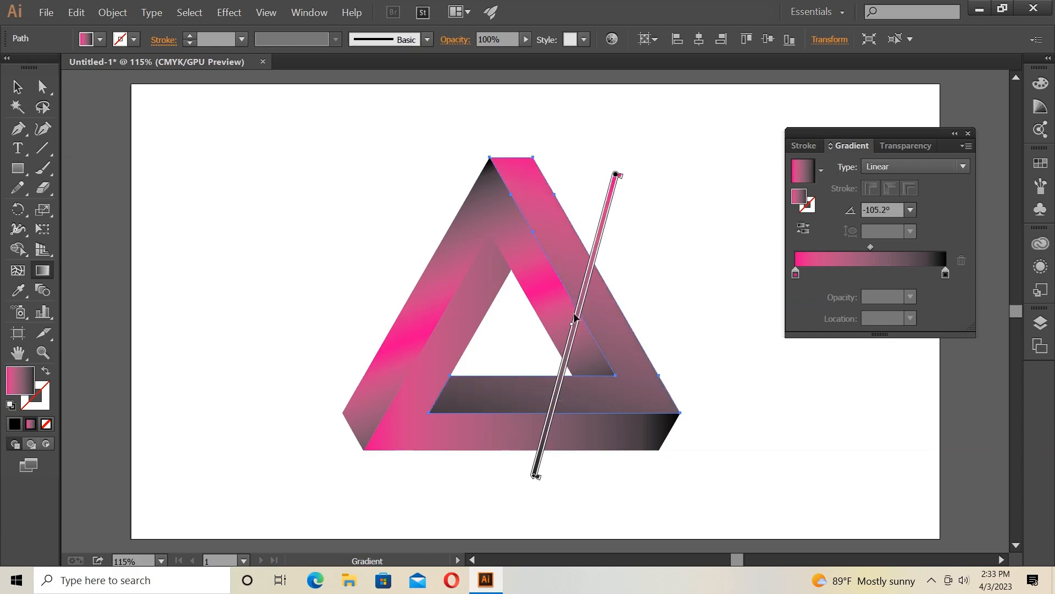
- Add a second pink stop to the outer-right bent shape's gradient and redraw the gradient at about -110.2°
drag(619, 176, 598, 267)
click(605, 215)
drag(560, 368, 575, 333)
drag(537, 473, 621, 452)
drag(518, 322, 540, 383)
drag(620, 189, 512, 484)
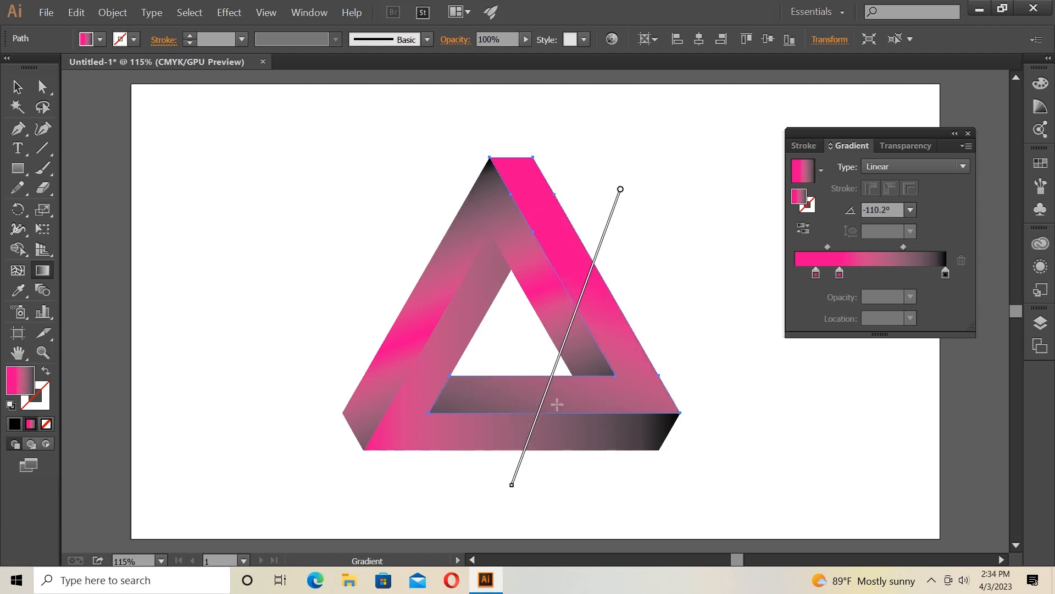
- Move the later pink stop further along the outer-right bent shape's gradient and pull its black stop inward
drag(593, 276, 581, 308)
drag(517, 487, 524, 463)
drag(542, 399, 551, 376)
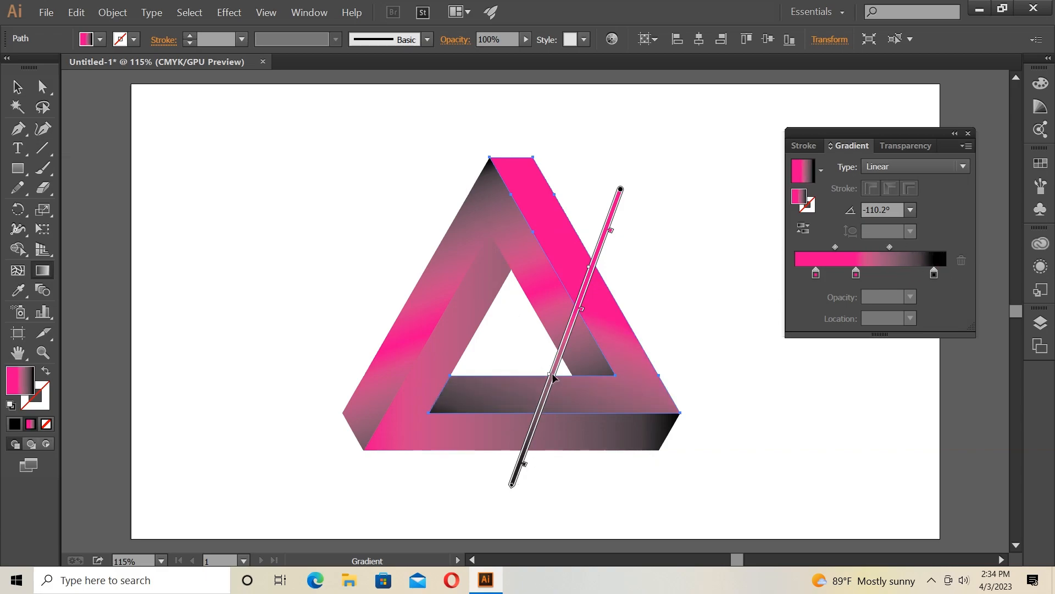
drag(581, 308, 574, 330)
- Add a black stop near the start of the outer-right bent shape's gradient and bring its two pink stops closer together
click(620, 202)
double_click(801, 274)
click(766, 325)
click(701, 256)
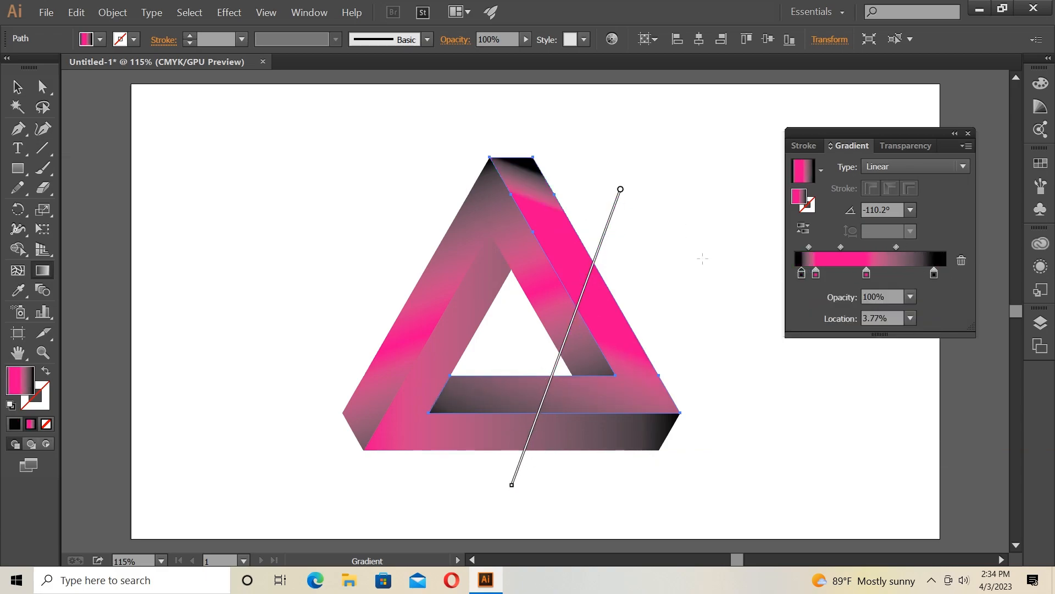
drag(621, 201, 616, 200)
drag(610, 230, 598, 262)
drag(573, 329, 578, 318)
- Select the lower-left bent shape, redraw its gradient diagonally from the outer corner toward the upper right, and shift its end stops inward
click(18, 87)
click(418, 377)
click(43, 271)
drag(340, 274, 631, 495)
drag(411, 507, 449, 474)
drag(639, 281, 607, 315)
- Reselect the outer-right bent shape, redraw its gradient at about -106.3°, and move its first pink stop further along
ctrl+click(636, 394)
drag(618, 171, 517, 521)
drag(598, 257, 588, 291)
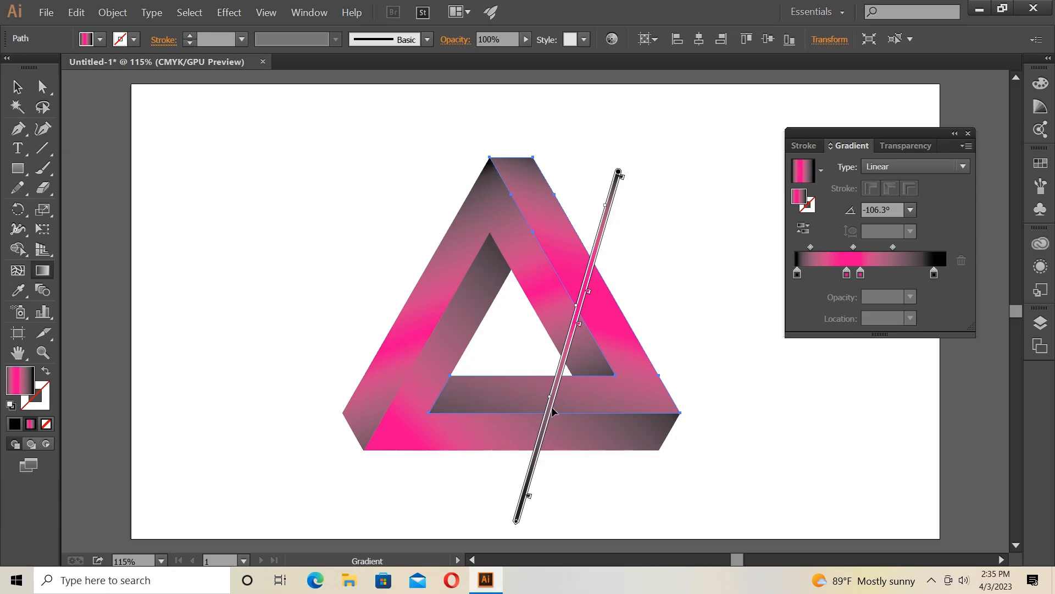
- Add a third pink stop to the outer-right bent shape's gradient, and slide it and the end black stop inward
click(896, 273)
double_click(896, 273)
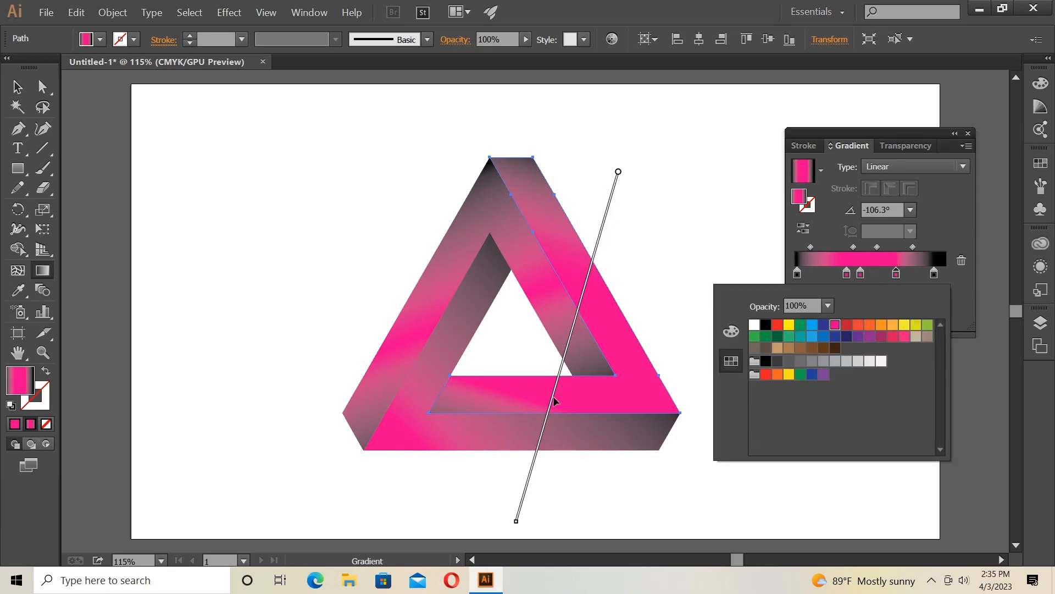
click(566, 363)
mouse_move(580, 323)
mouse_down()
mouse_move(573, 346)
mouse_move(579, 322)
mouse_up()
drag(554, 408, 565, 371)
drag(527, 499, 539, 457)
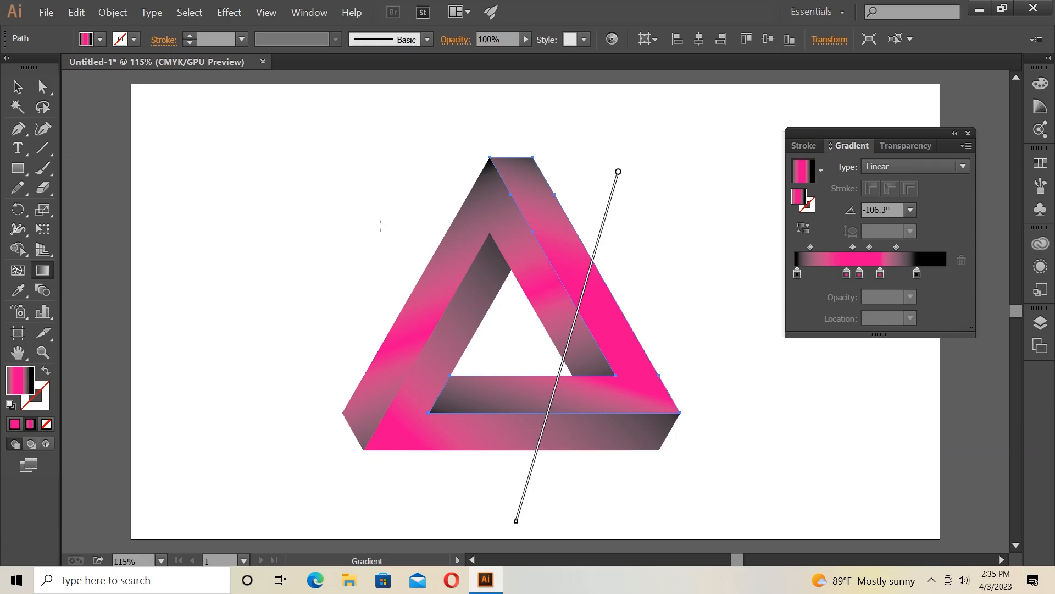
- Select all three gradient-filled bent shapes and group them
click(17, 86)
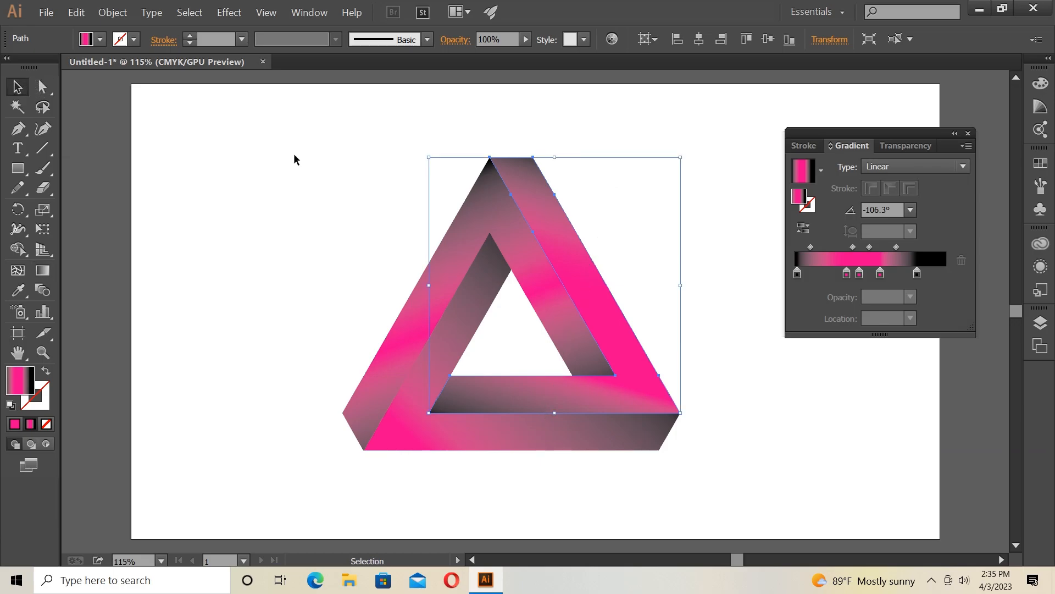
drag(332, 158, 555, 507)
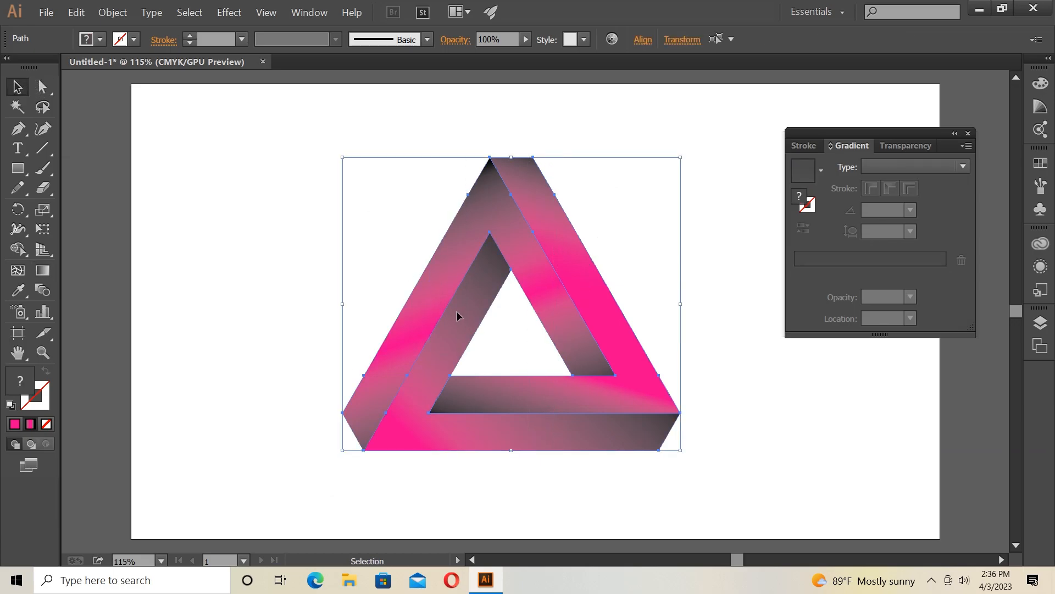
right_click(422, 254)
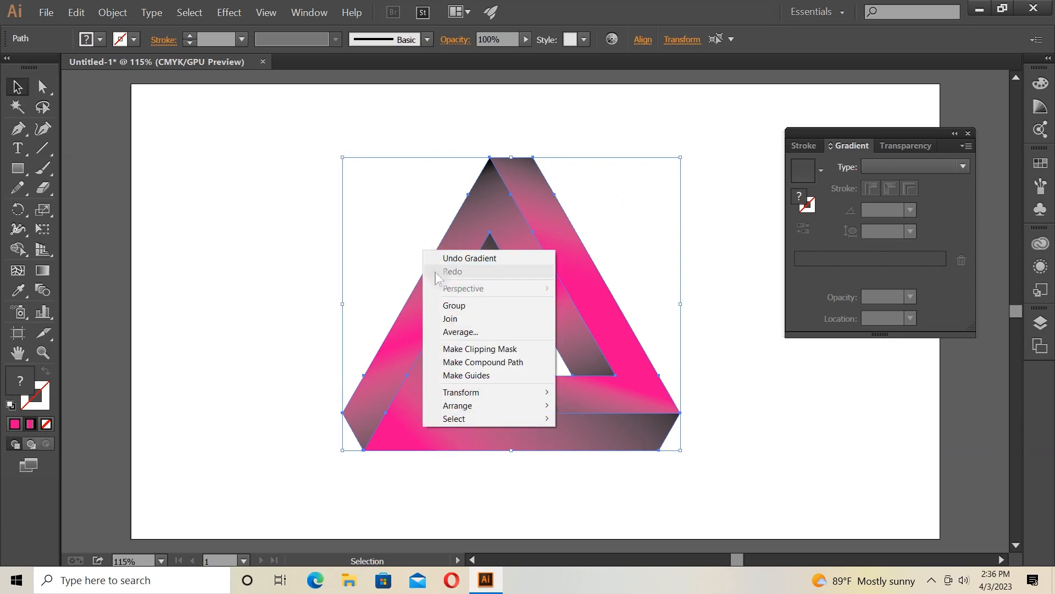
click(446, 304)
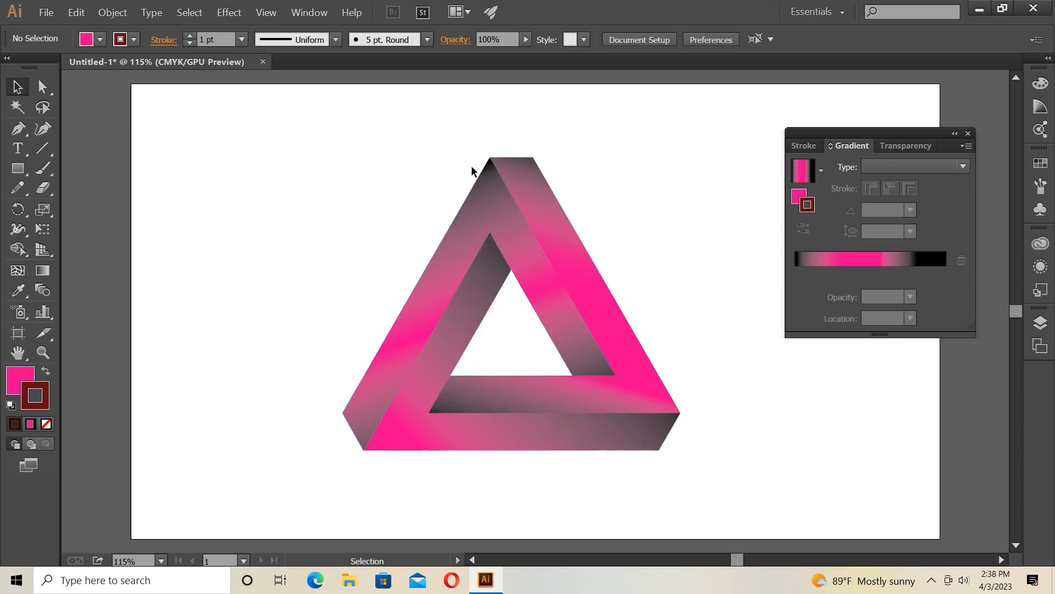
- Draw a line segment along the seam from the triangle's upper apex to the inner lower-right corner
click(44, 150)
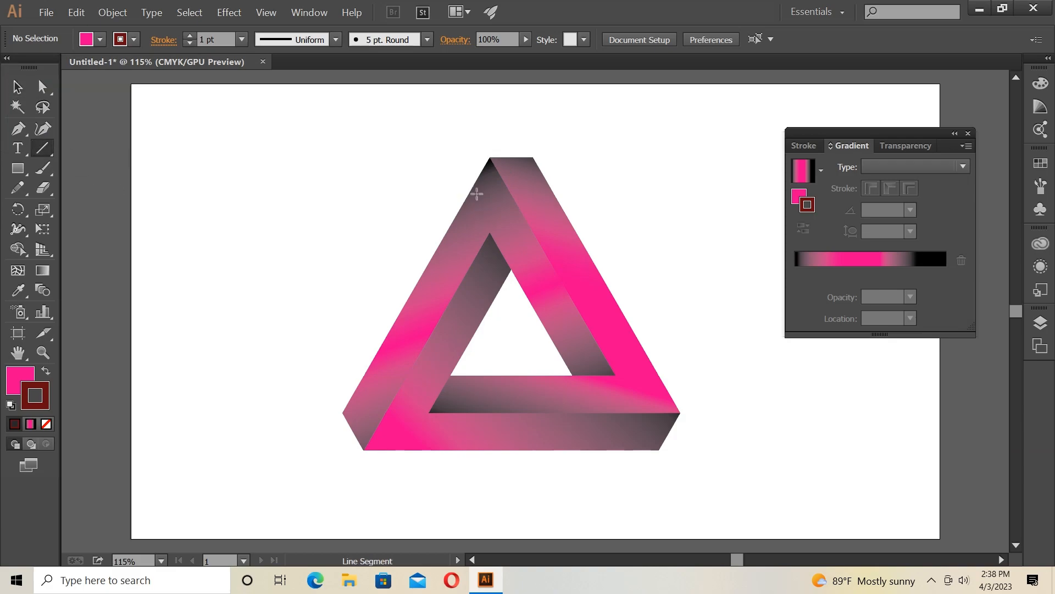
drag(490, 158, 615, 374)
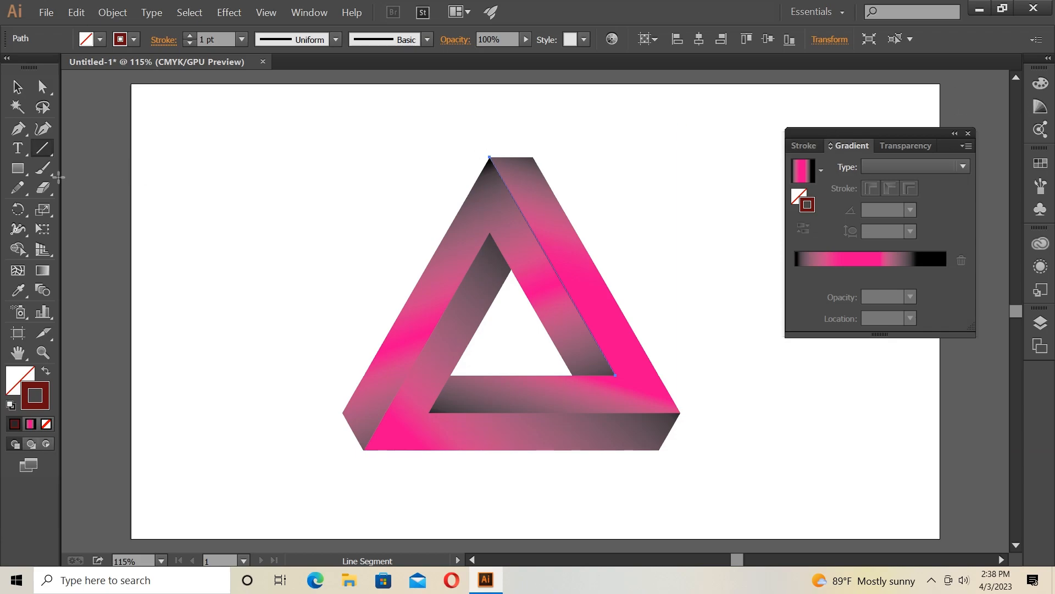
click(16, 89)
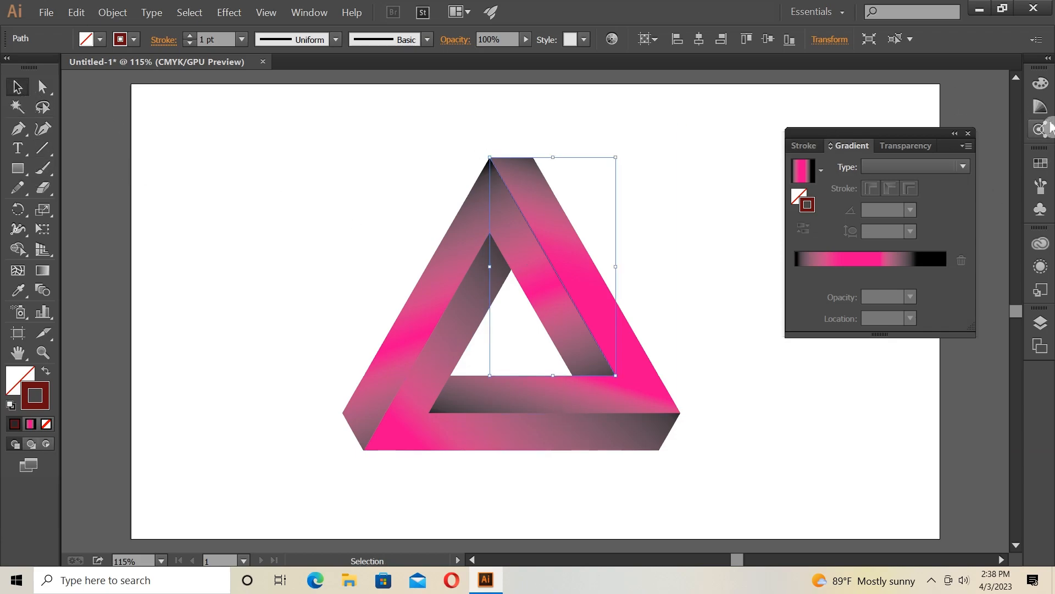
- Try several stroke colours on the seam line from the colour spectrum, settle on a medium pink, and deselect the line
click(1048, 87)
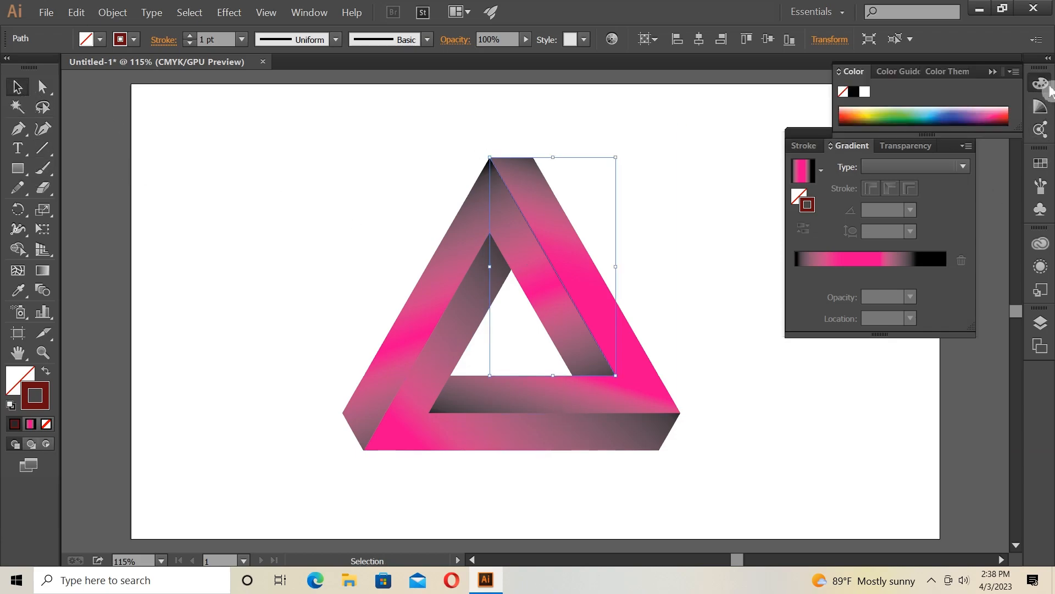
click(990, 109)
drag(992, 110, 957, 112)
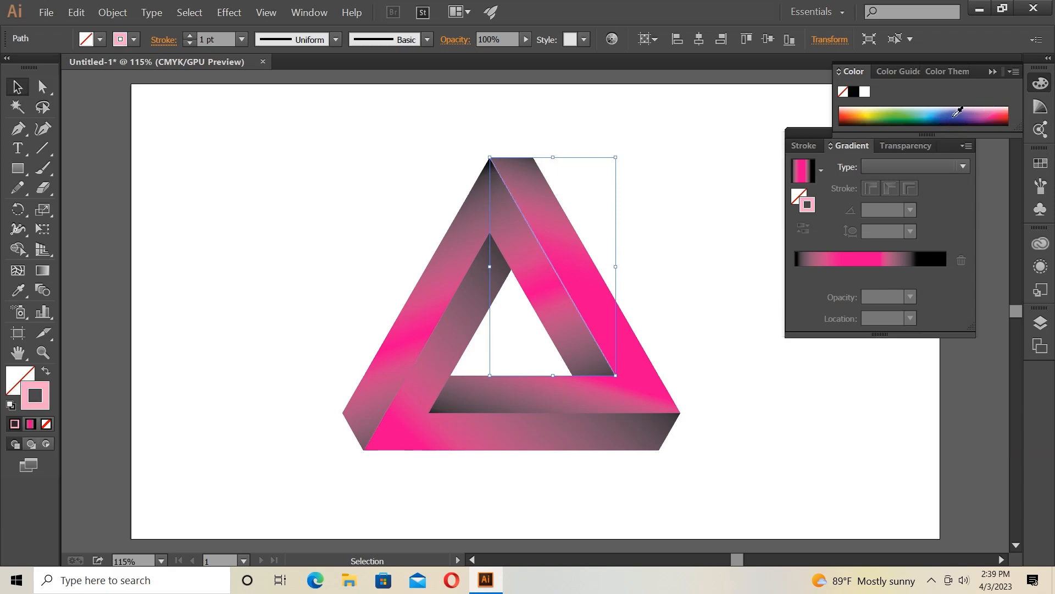
click(998, 108)
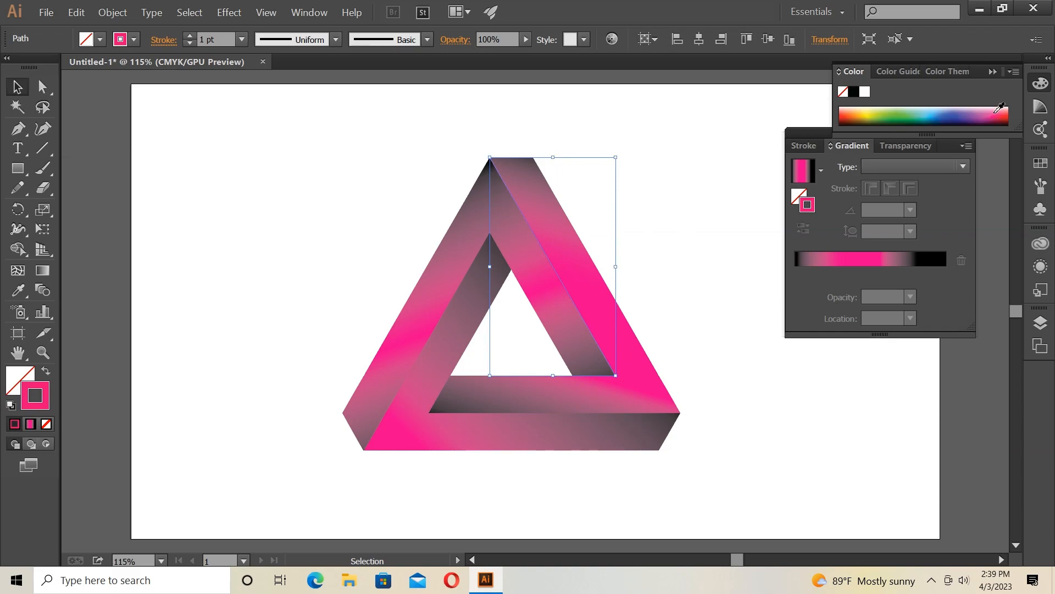
click(981, 112)
click(985, 111)
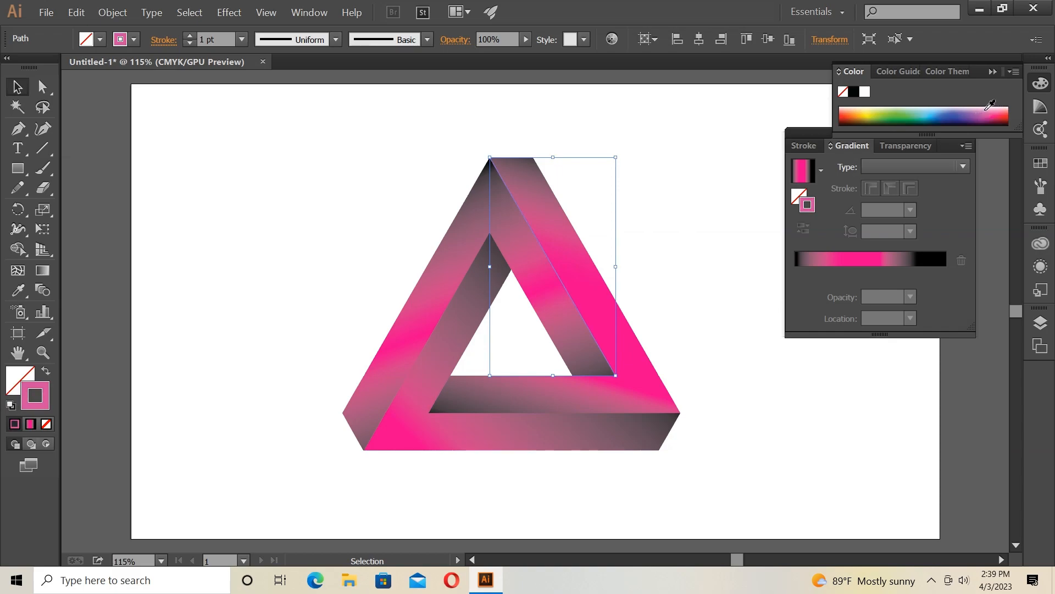
click(707, 199)
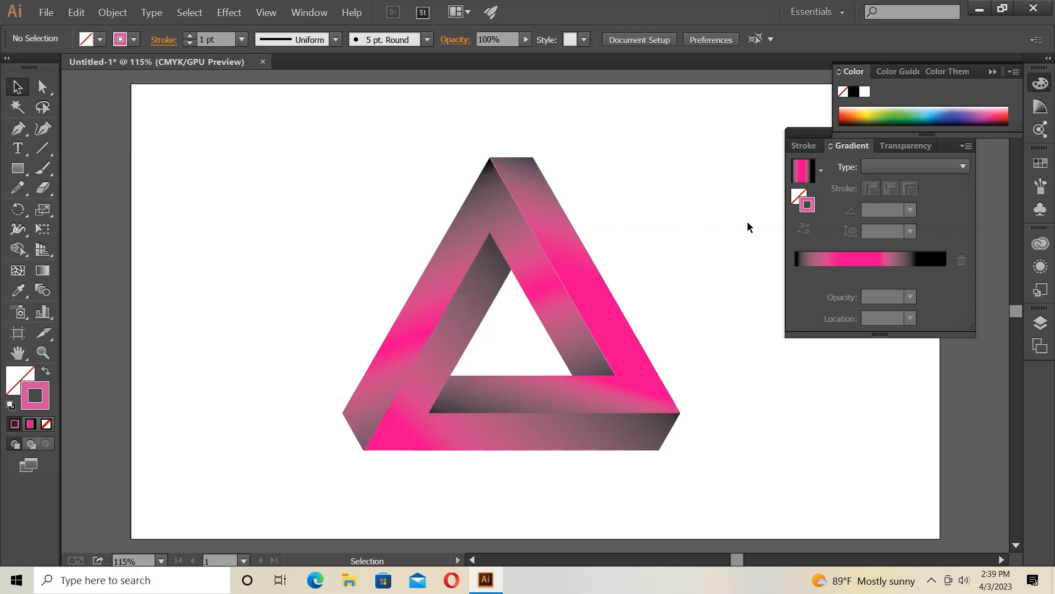
- Select the whole triangle together with the seam line and group them
key(backslash)
click(17, 91)
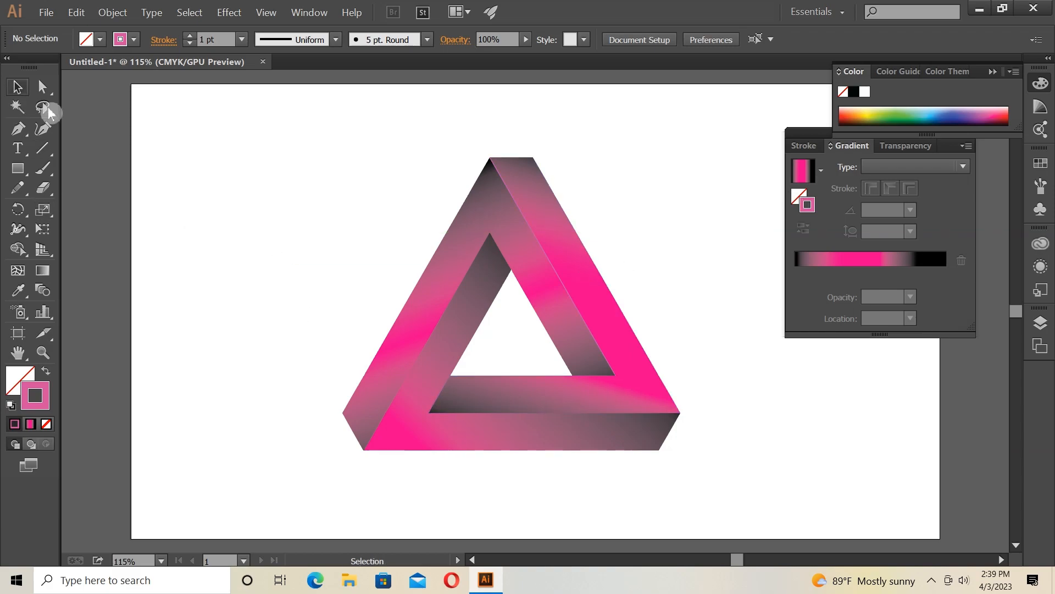
drag(328, 143, 719, 456)
right_click(551, 249)
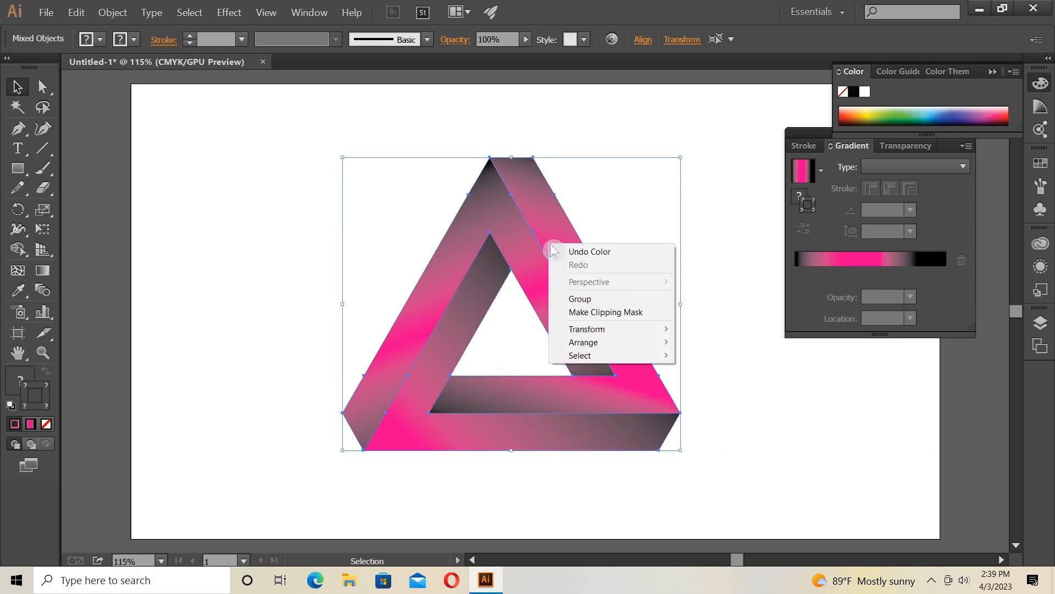
click(583, 298)
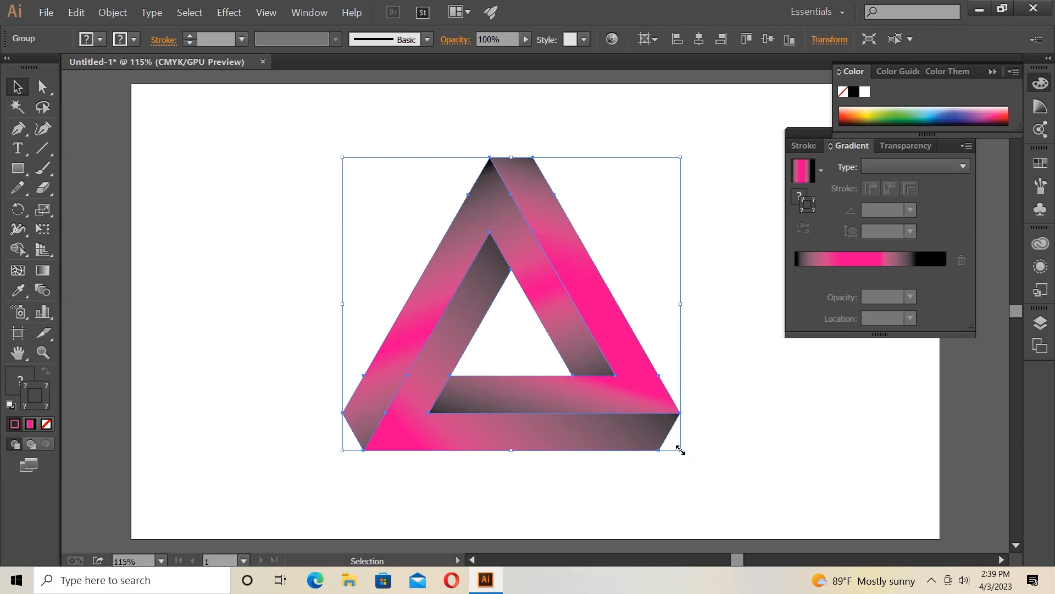
- Rotate the grouped triangle counterclockwise, move it upward, and place a duplicate to its left
drag(677, 451, 698, 340)
drag(472, 288, 468, 216)
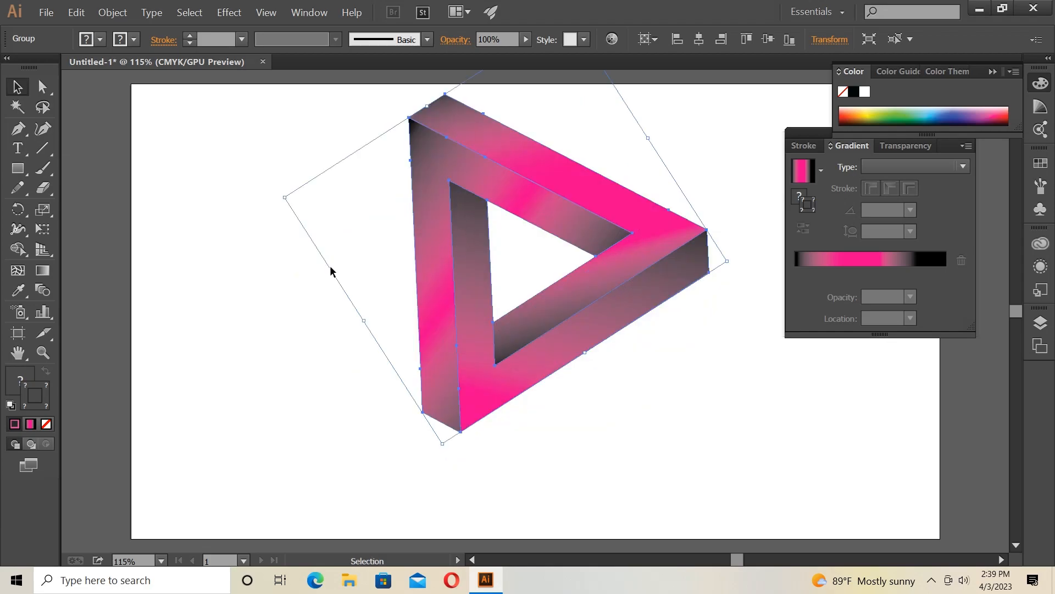
drag(435, 245, 108, 263)
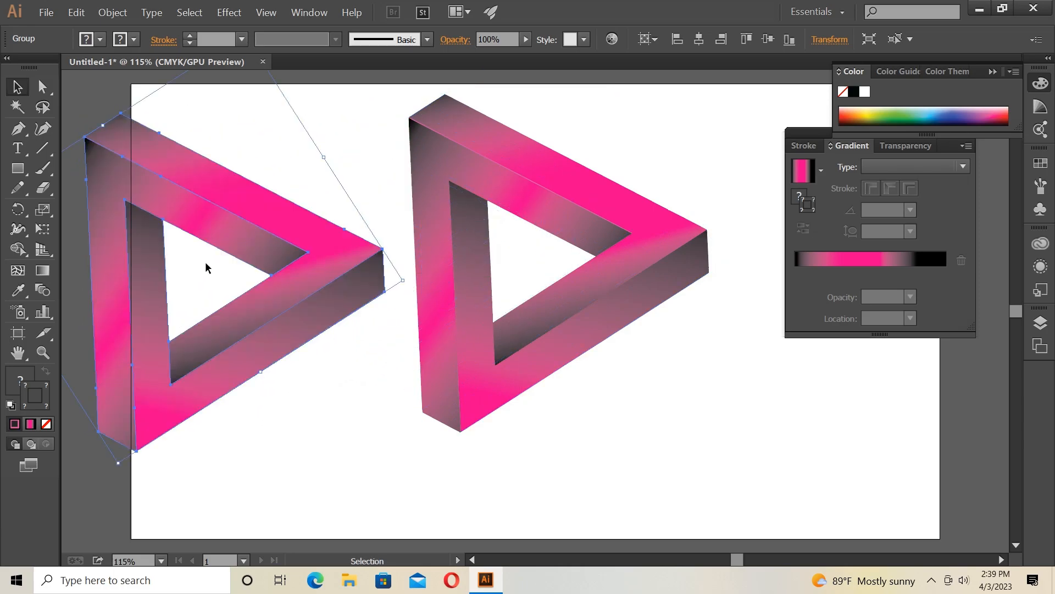
- Fill the duplicate triangle with a white-to-black linear gradient and move it so it overlaps the pink triangle's lower-left side
key(x)
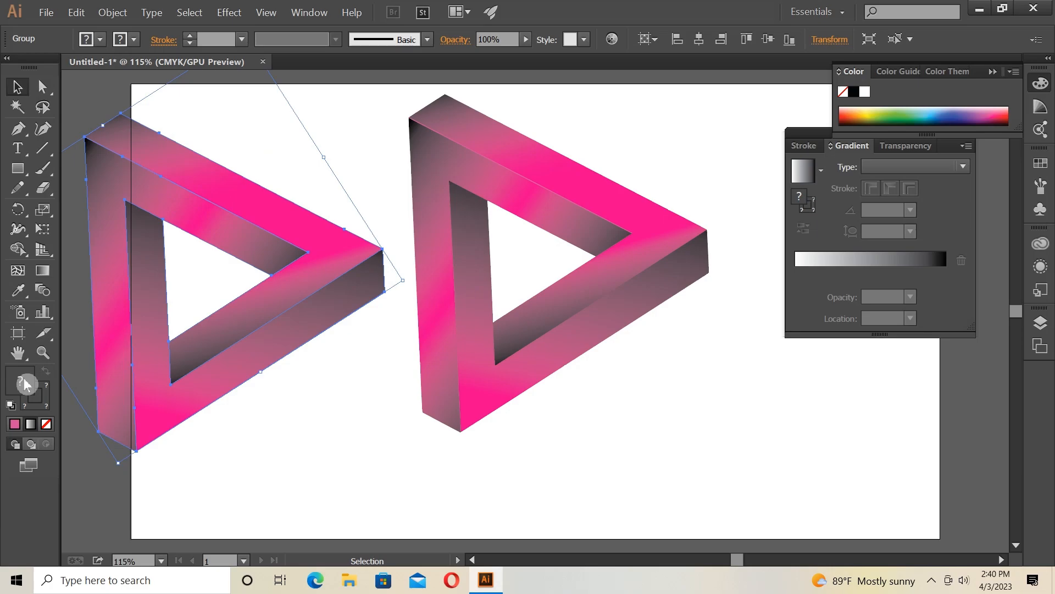
click(821, 172)
click(726, 202)
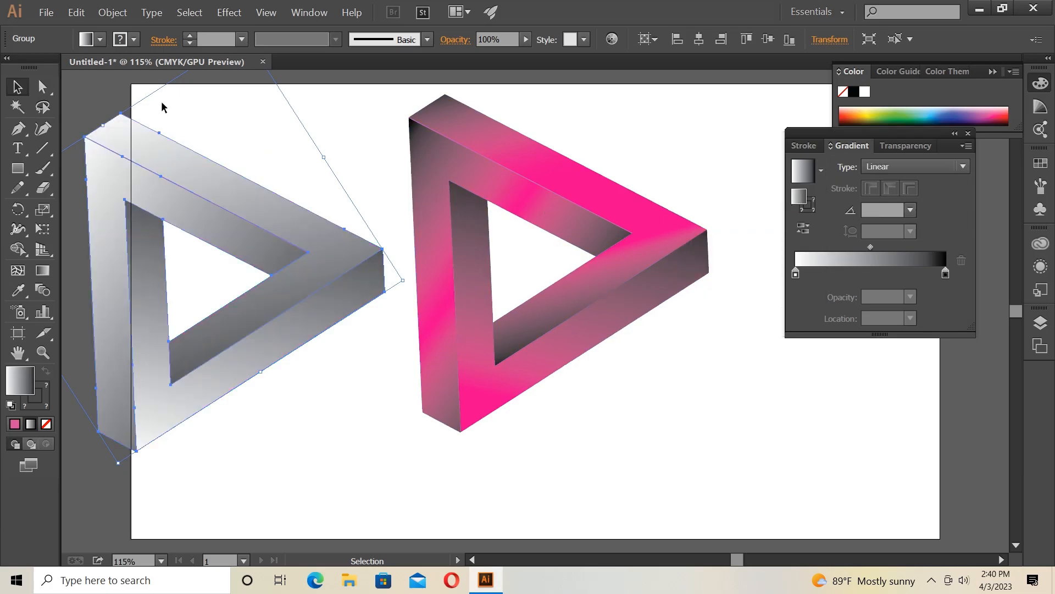
drag(206, 177, 341, 212)
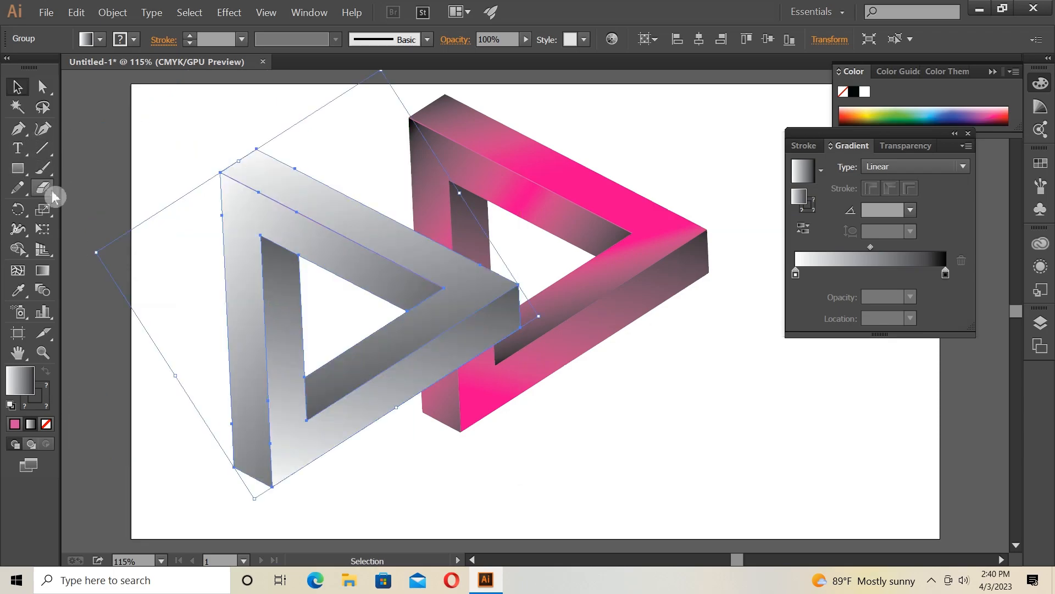
- Squash, rotate and skew the gray triangle with Free Transform into a low, flat cast-shadow shape at the pink triangle's base
click(43, 228)
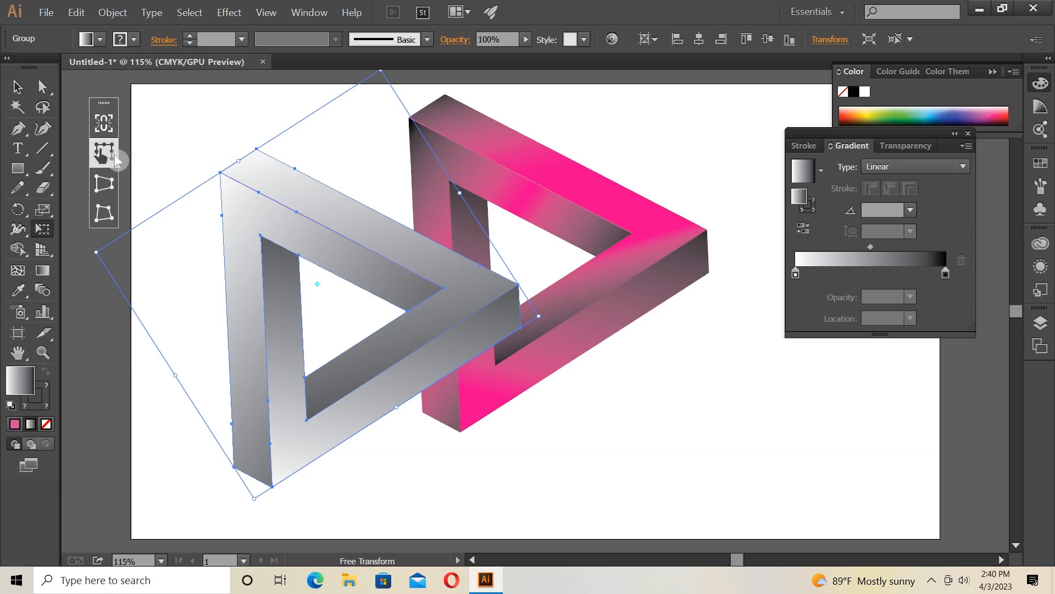
drag(245, 167, 333, 292)
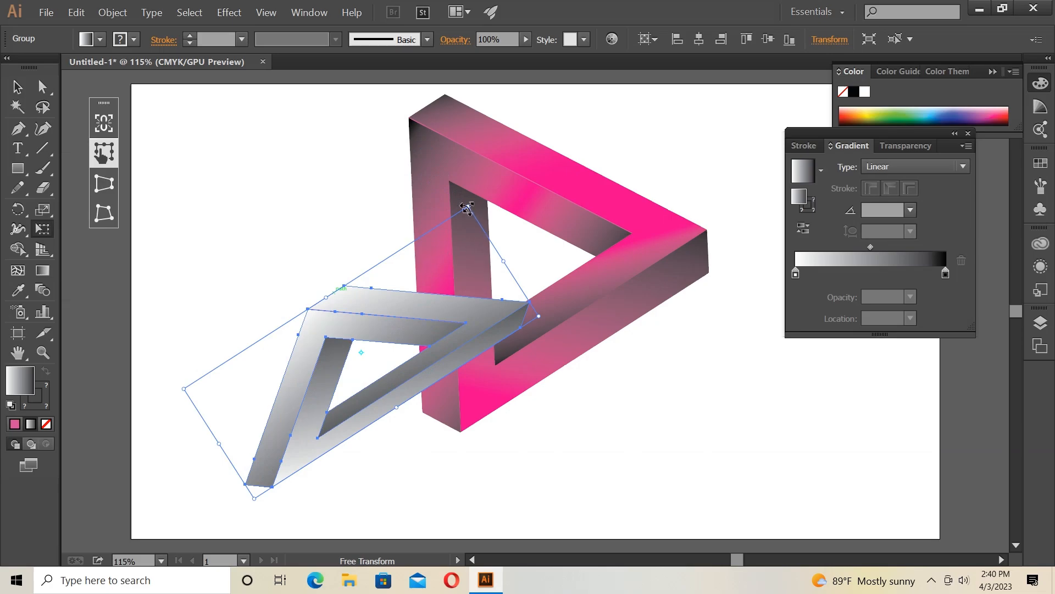
drag(468, 211, 527, 319)
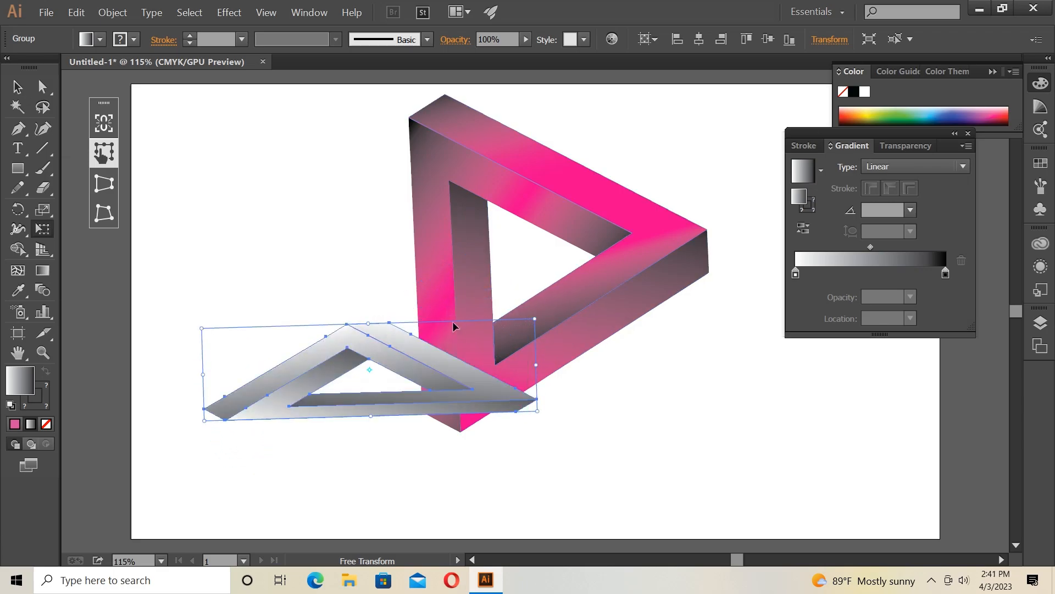
drag(370, 322, 454, 335)
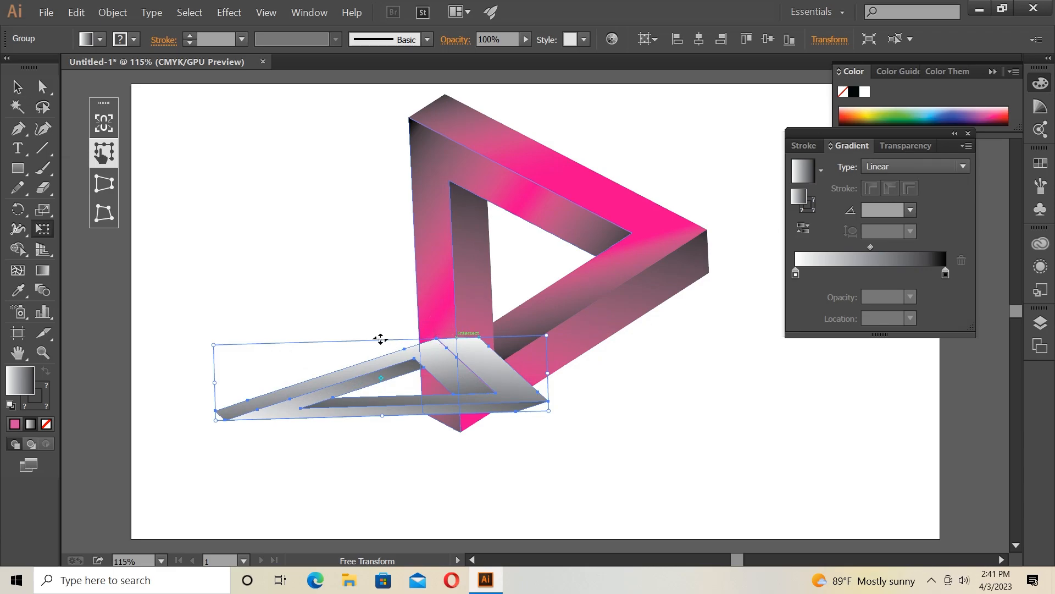
mouse_move(384, 340)
mouse_down()
mouse_move(405, 353)
mouse_move(382, 356)
mouse_move(395, 355)
mouse_move(391, 346)
mouse_up()
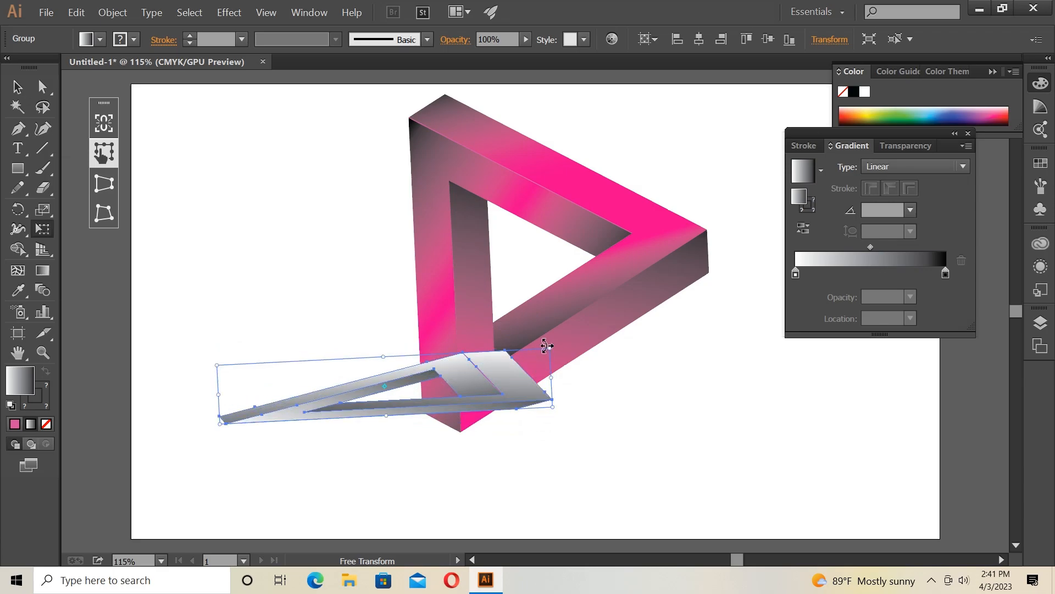
drag(546, 346, 545, 347)
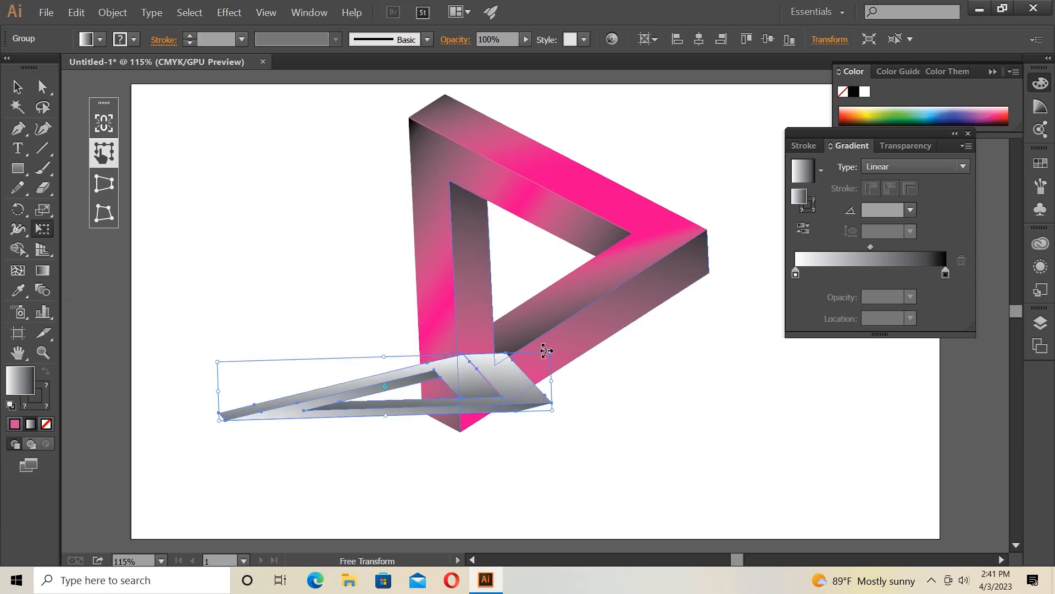
drag(383, 356, 387, 361)
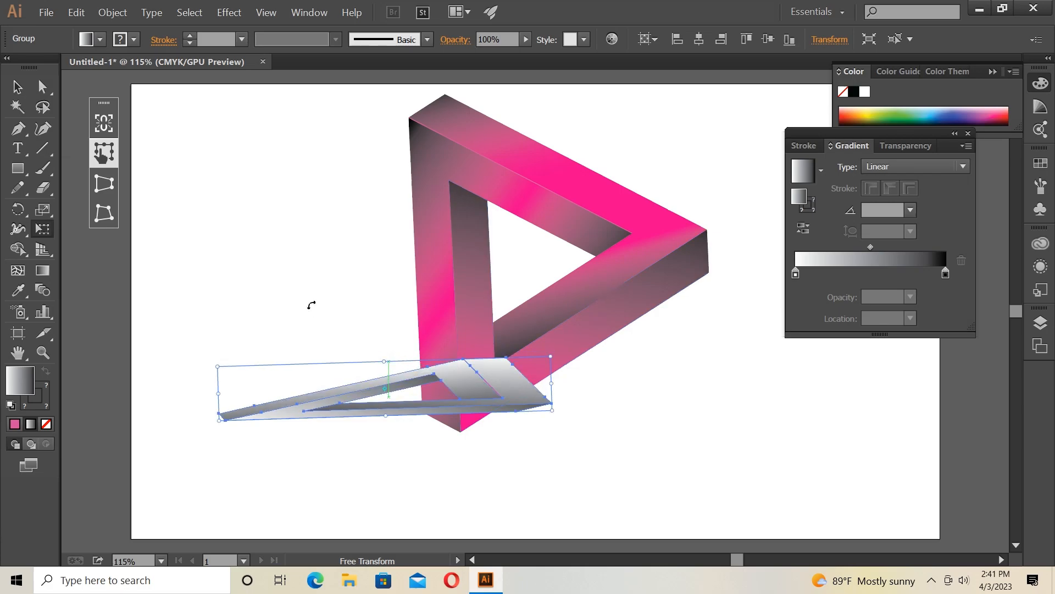
key(v)
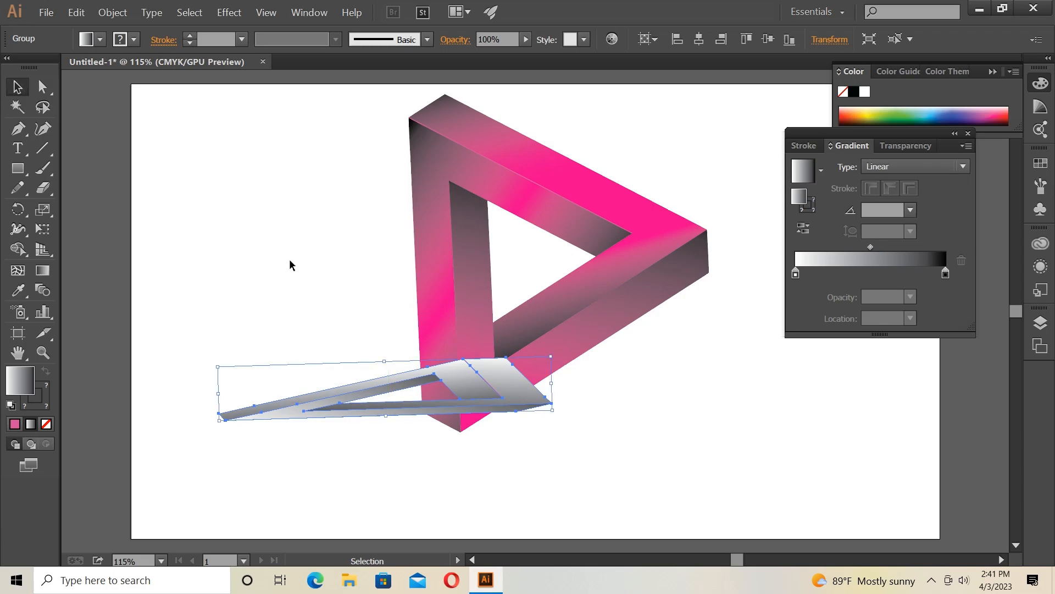
- Reverse the shadow's linear gradient by setting its start stop to black and its end stop to white
click(797, 277)
double_click(797, 277)
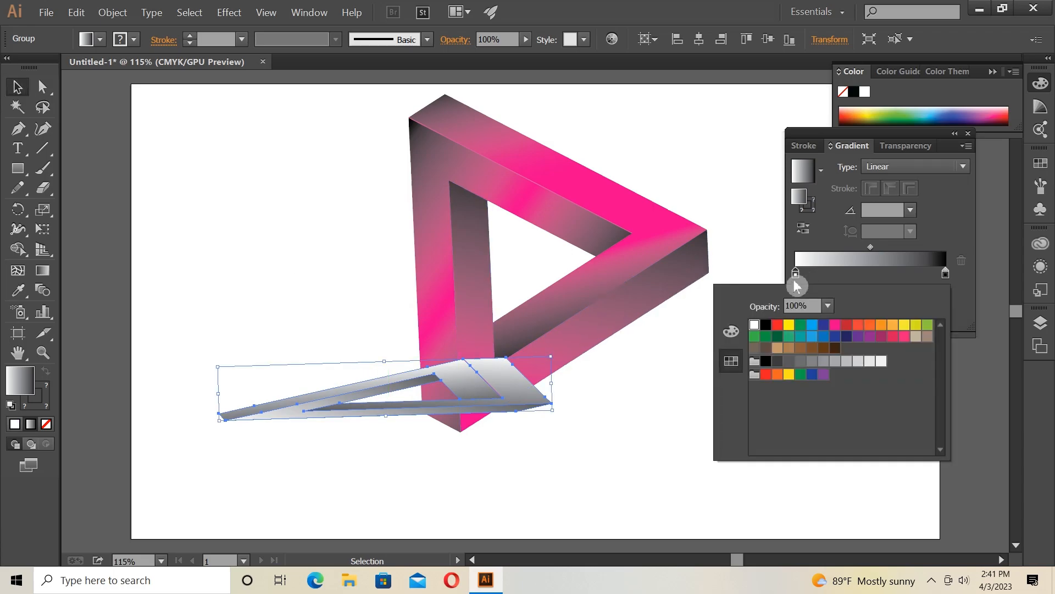
click(769, 324)
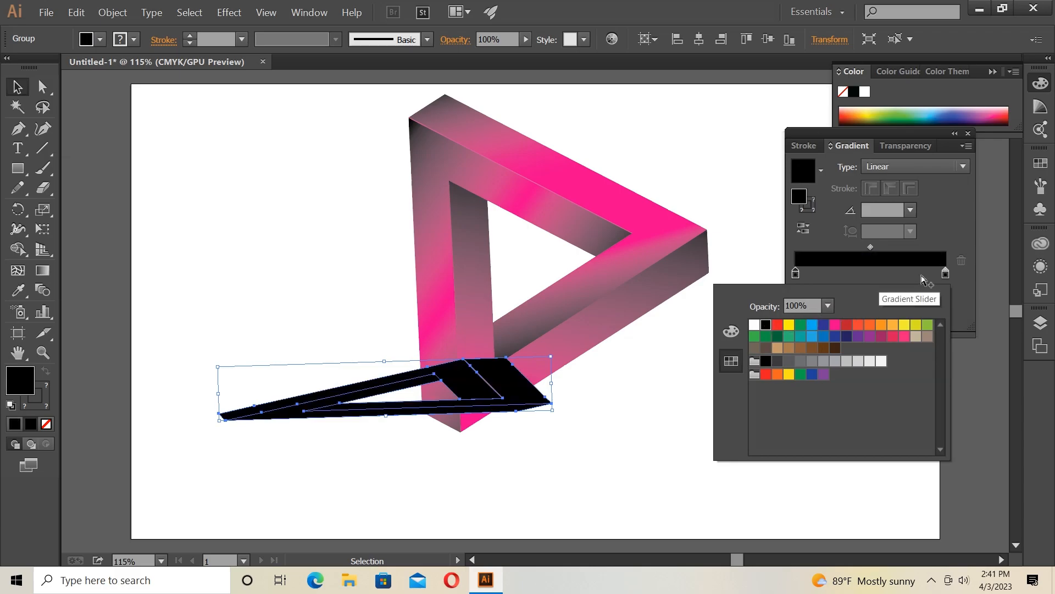
click(954, 277)
double_click(954, 278)
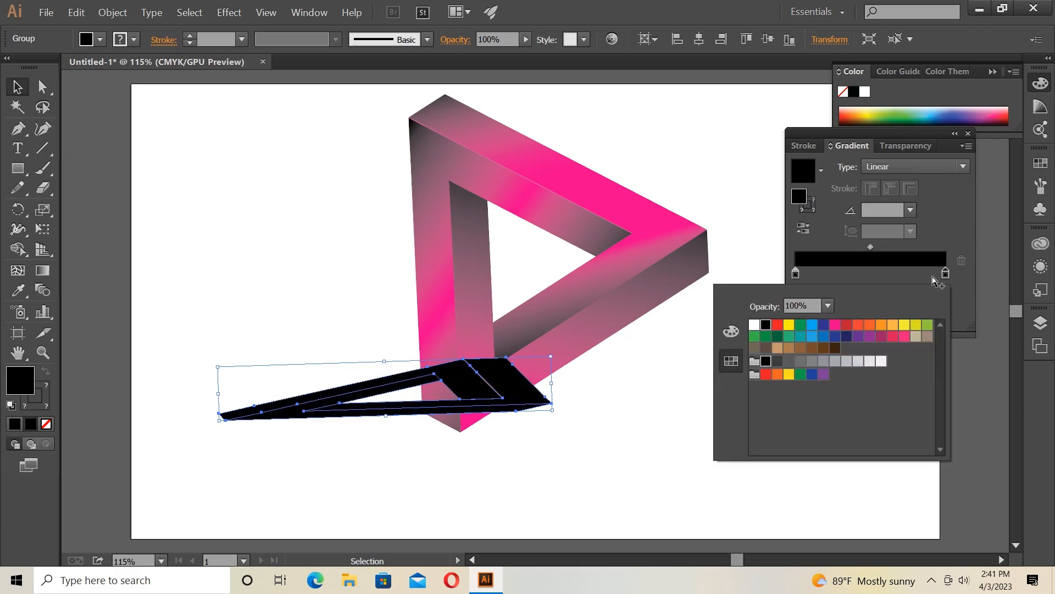
click(754, 324)
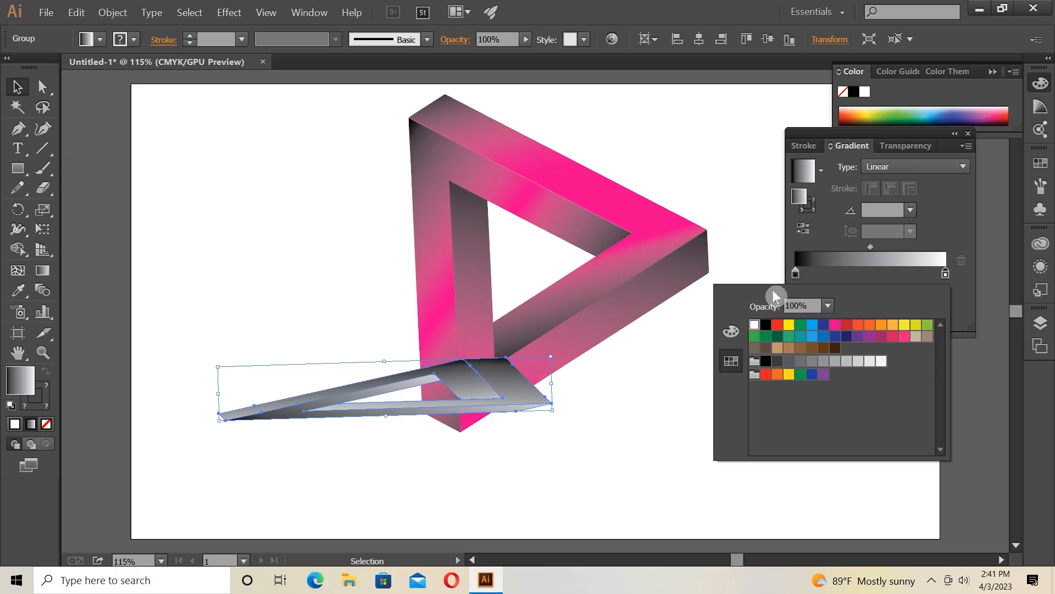
click(779, 264)
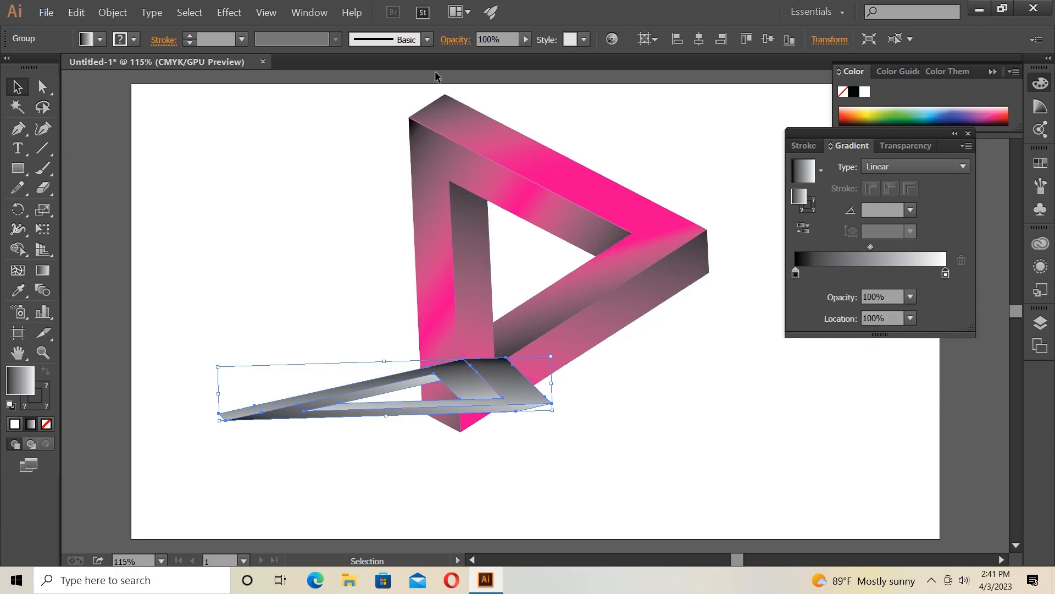
- Try Multiply on the shadow, then set its blend mode to Darken and lower its opacity to 52%
click(308, 14)
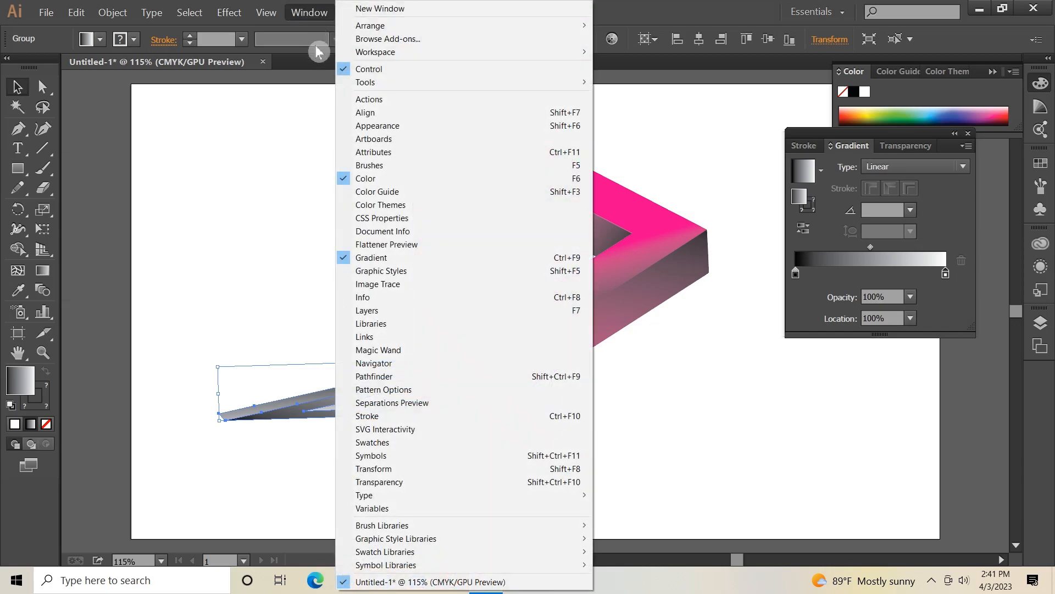
click(405, 482)
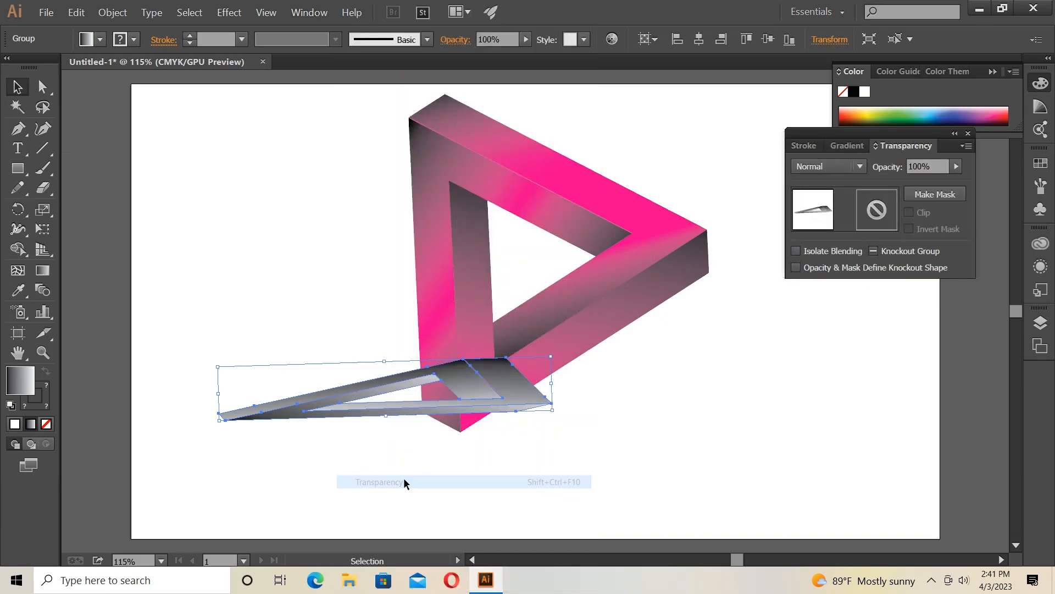
click(916, 165)
click(957, 168)
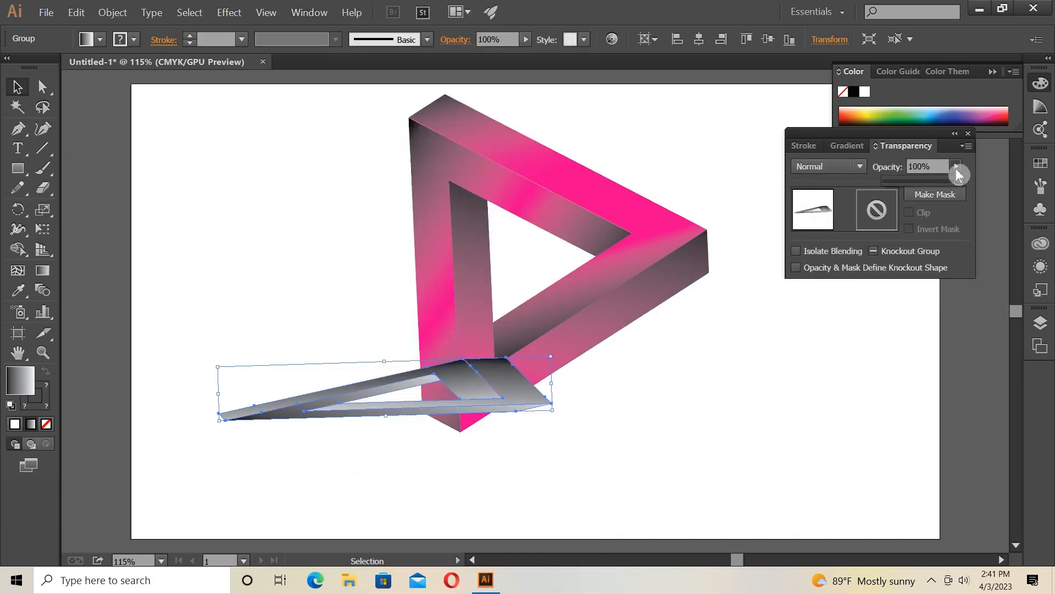
drag(959, 180, 952, 180)
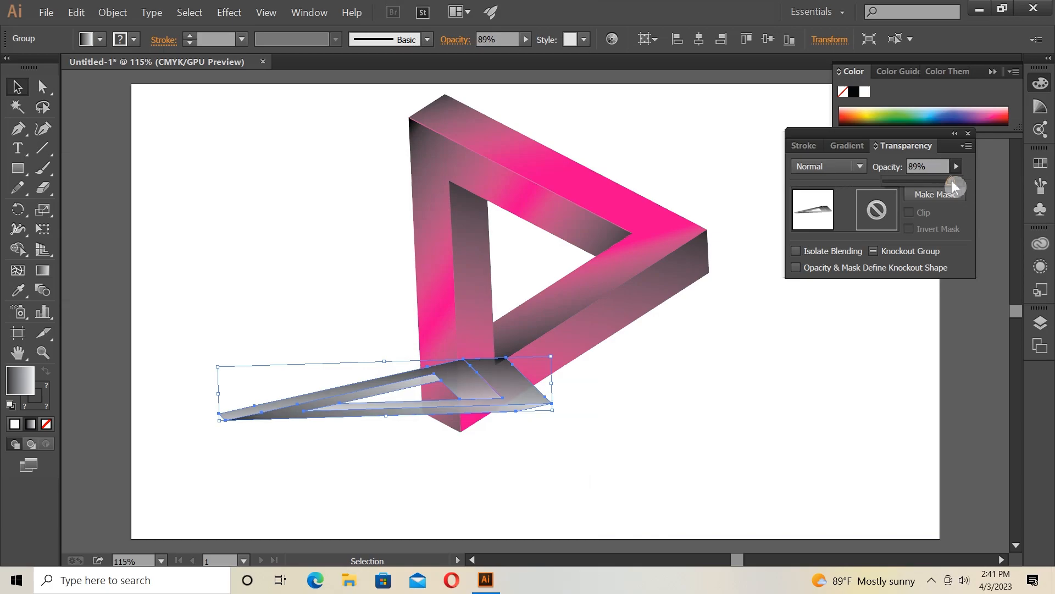
click(845, 168)
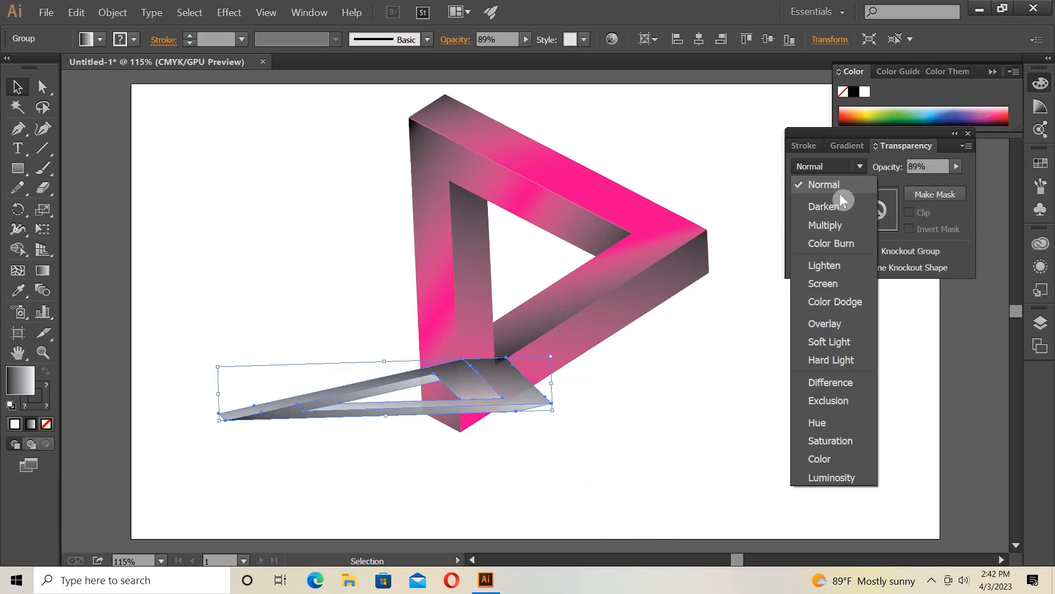
click(835, 225)
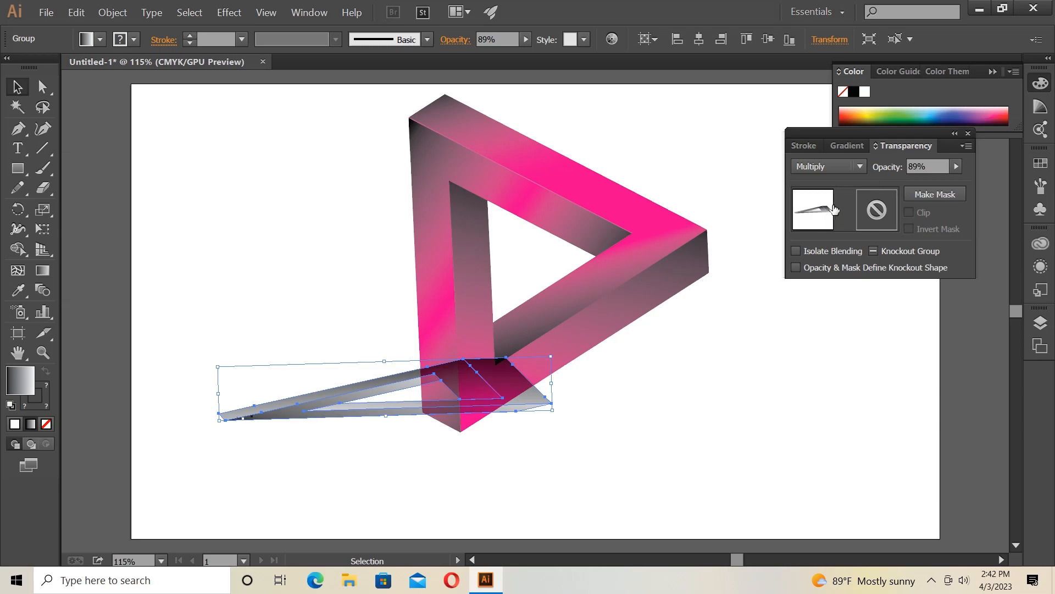
click(860, 167)
click(816, 203)
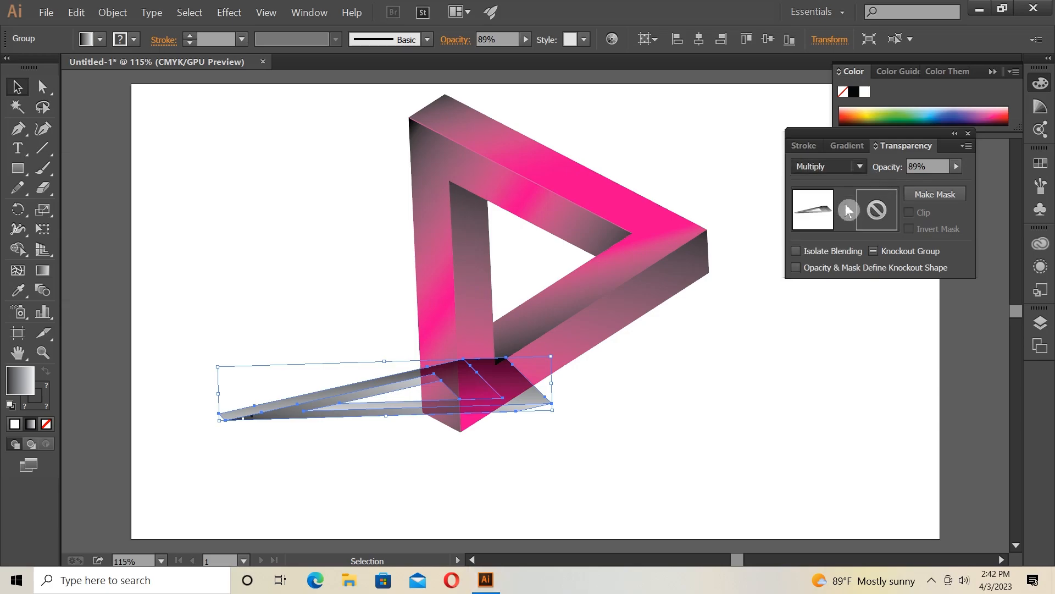
click(957, 166)
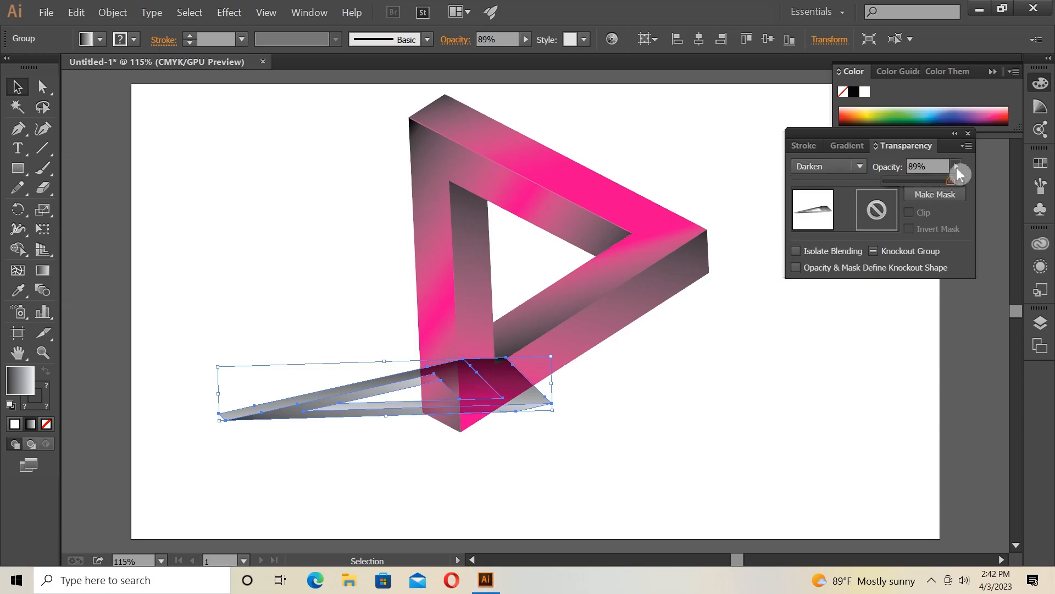
drag(948, 181, 933, 184)
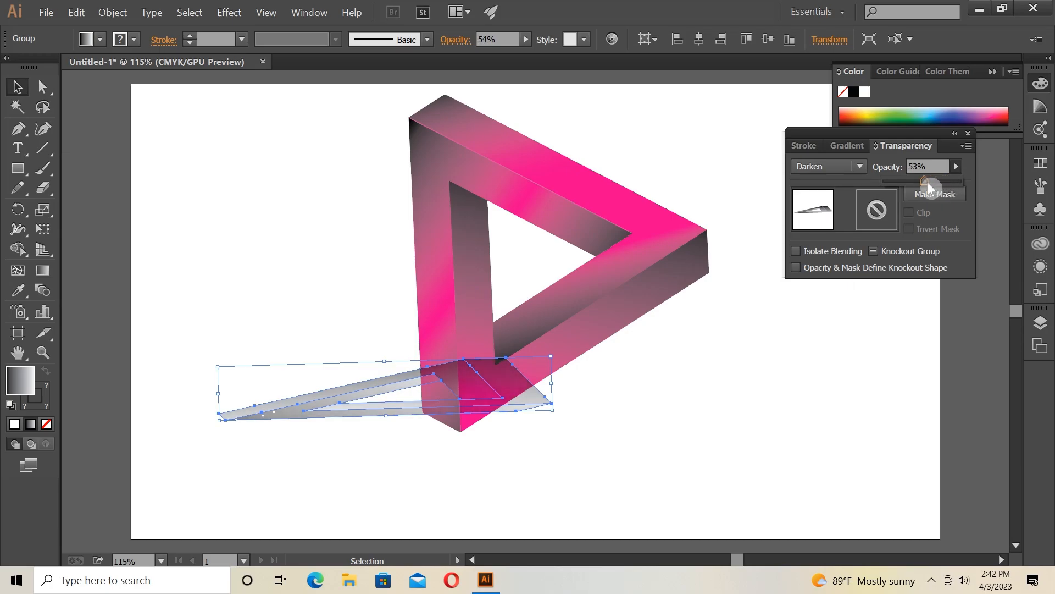
click(349, 387)
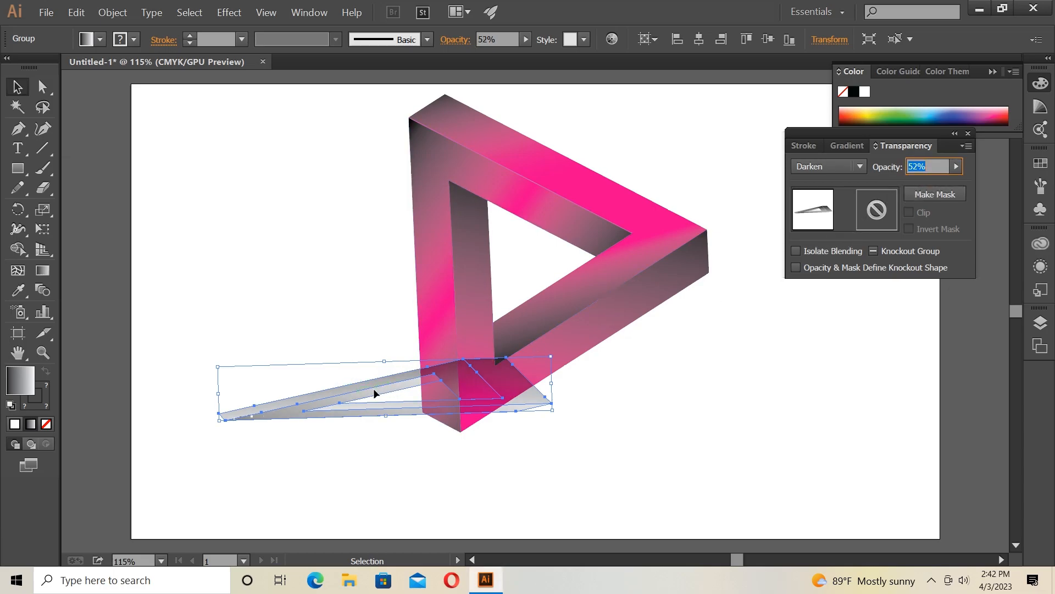
- Move the shadow to the right of the pink triangle's base so its pointed tip meets the triangle's bottom corner
click(371, 388)
drag(370, 388, 610, 405)
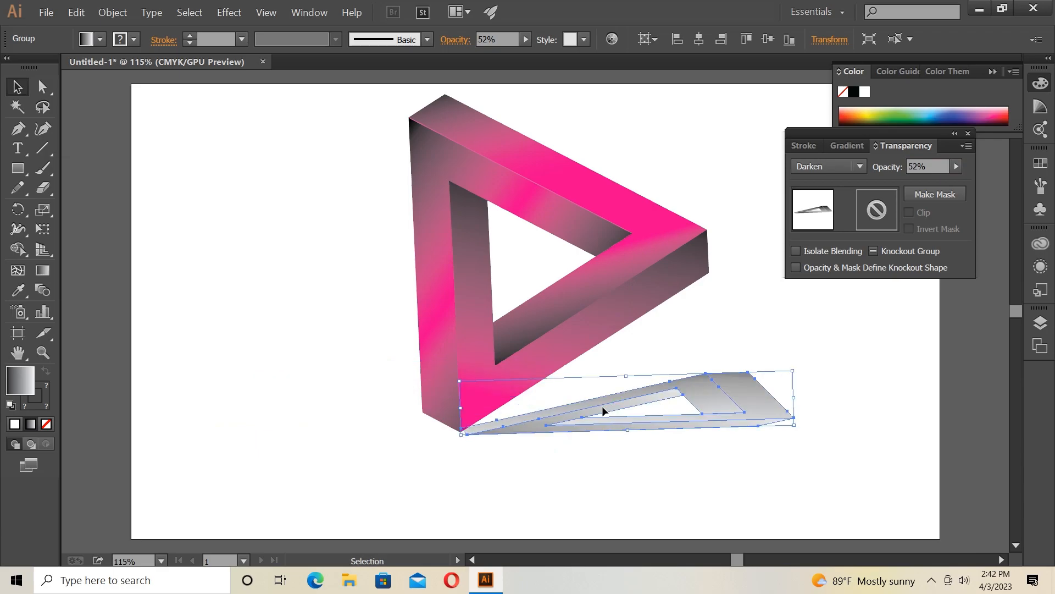
drag(523, 419, 520, 417)
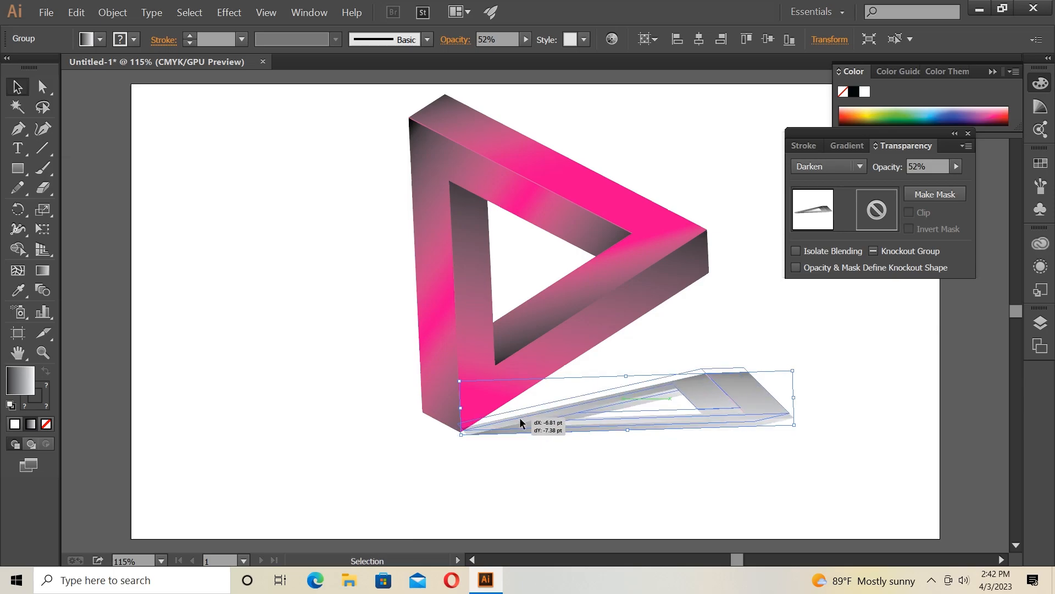
click(343, 433)
drag(547, 415, 544, 416)
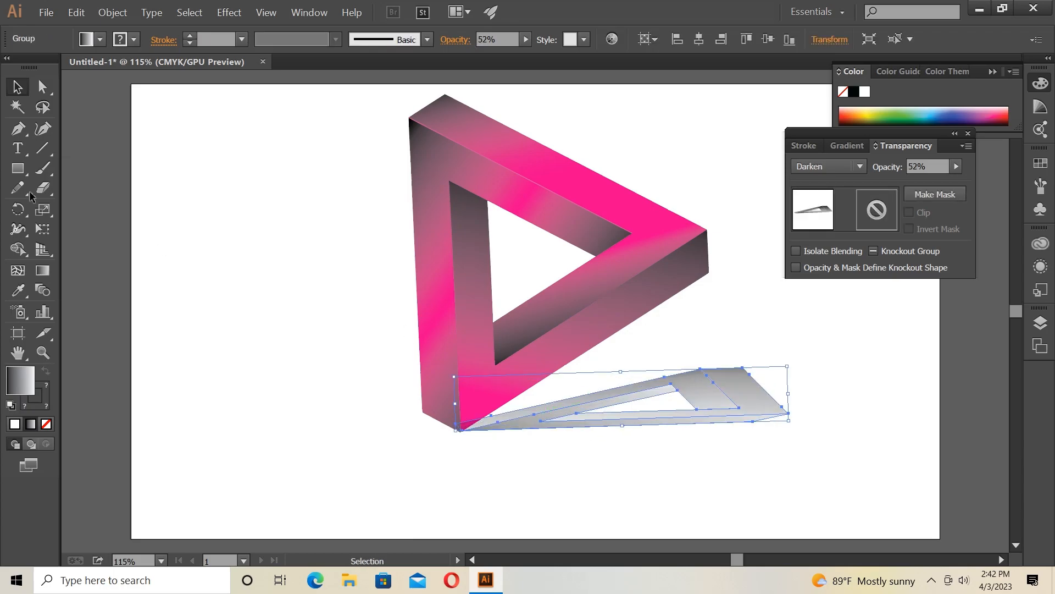
- Flatten the shadow slightly with Free Transform and nudge it against the triangle's bottom corner, leaving it selected
click(42, 228)
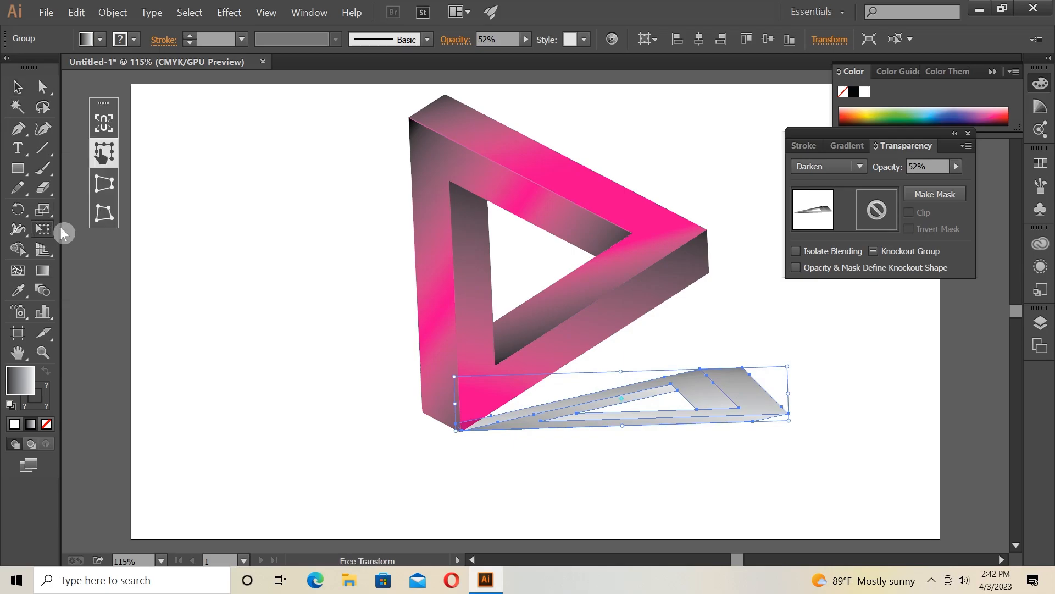
drag(621, 372, 627, 383)
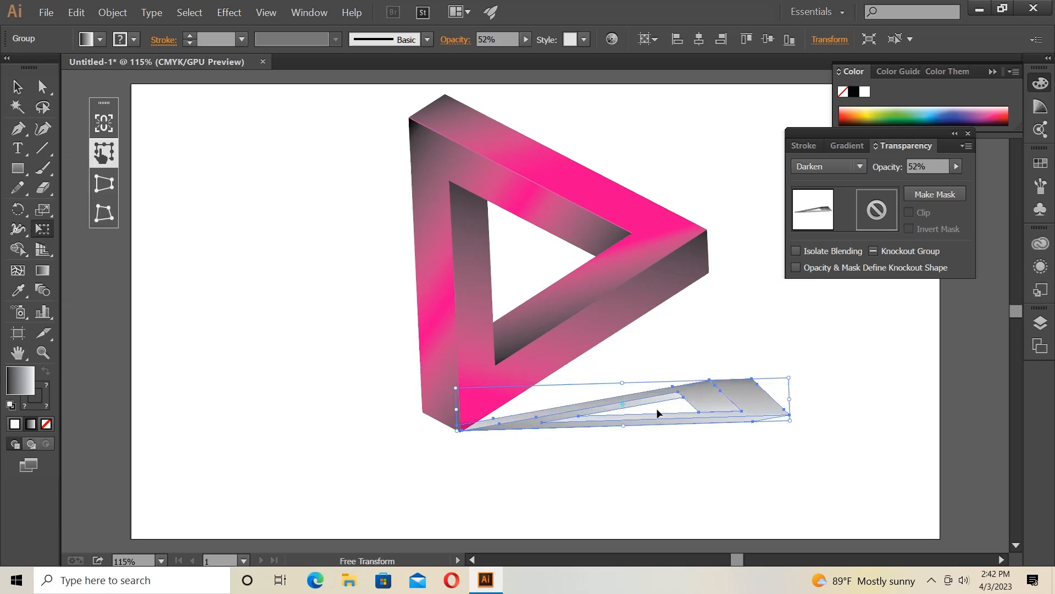
drag(694, 395, 695, 395)
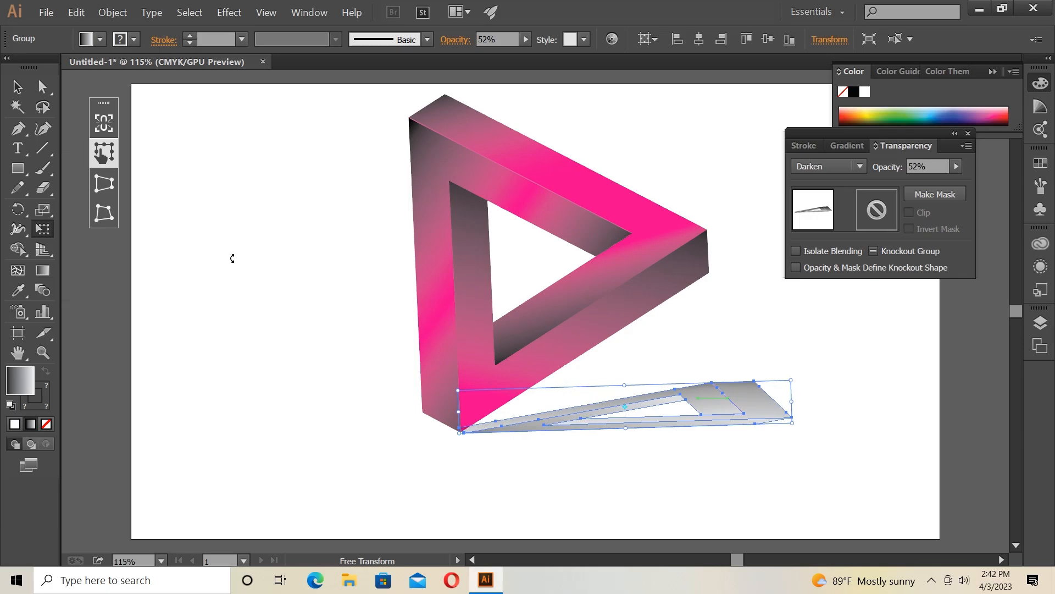
click(17, 86)
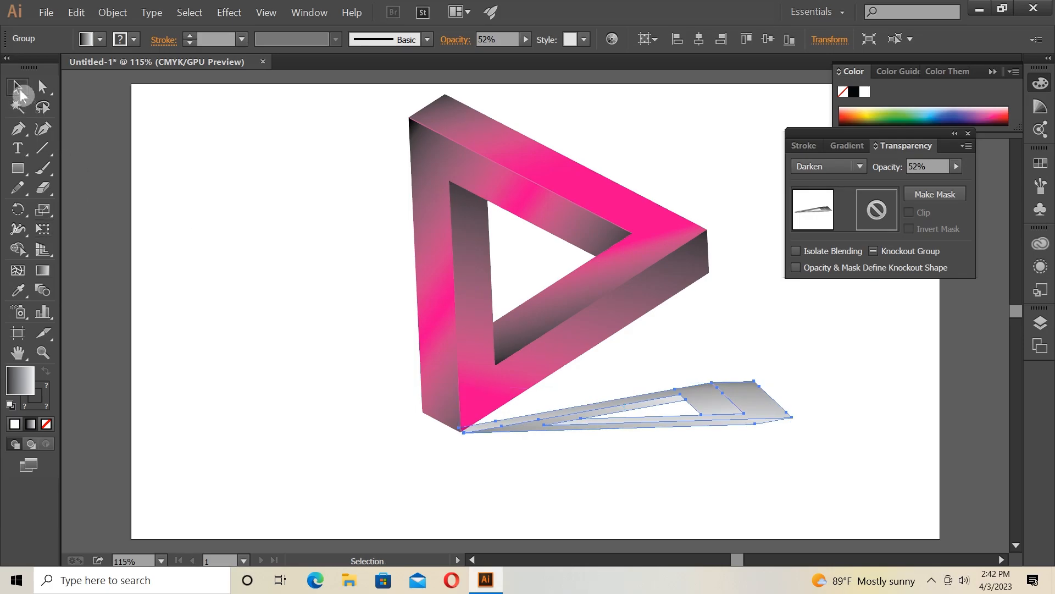
click(259, 274)
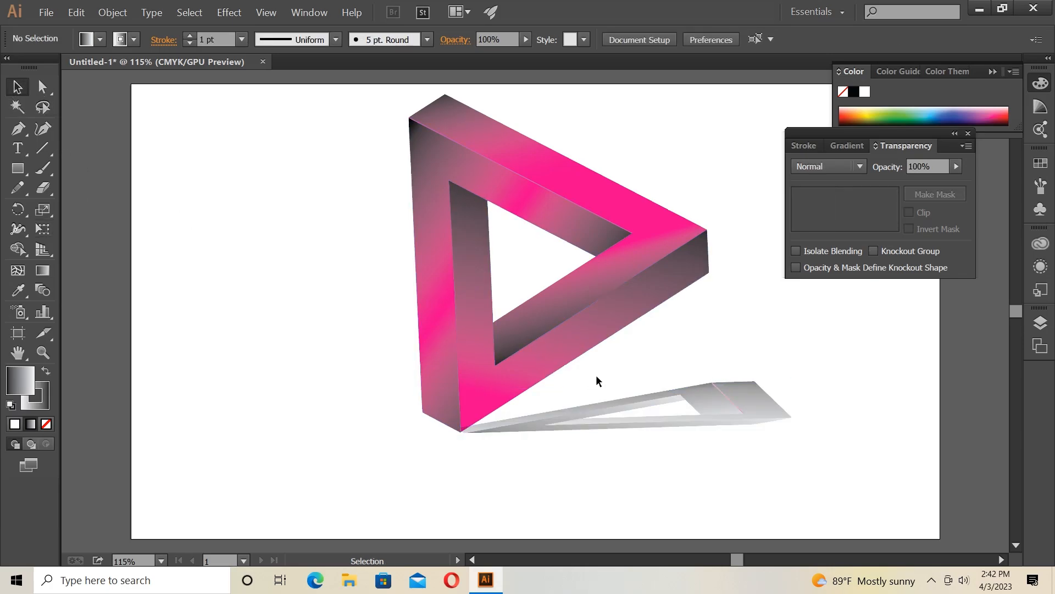
click(704, 404)
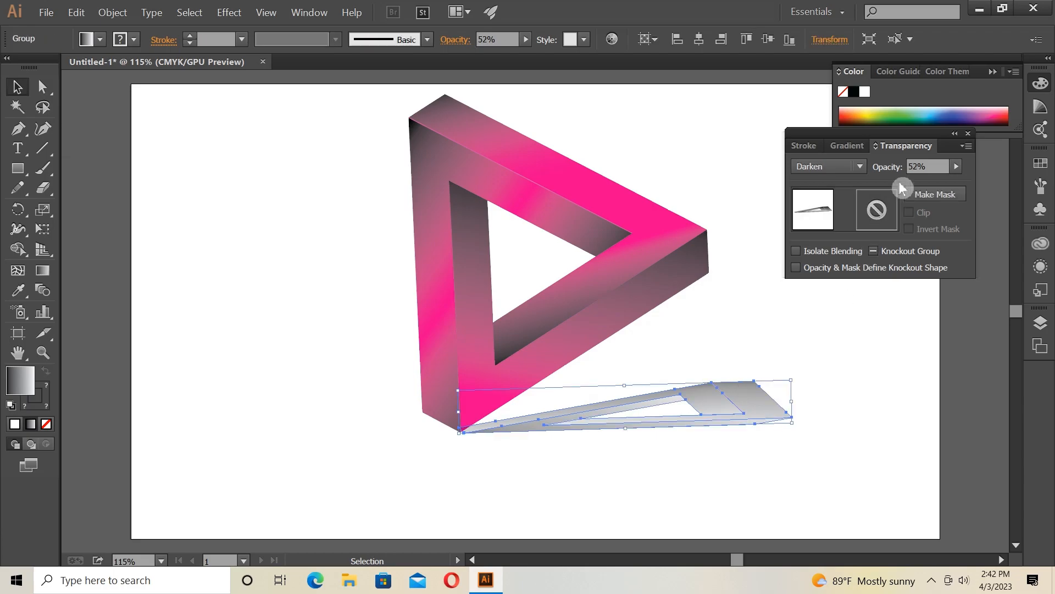
- Lower the shadow's opacity to 23% and deselect it
click(955, 170)
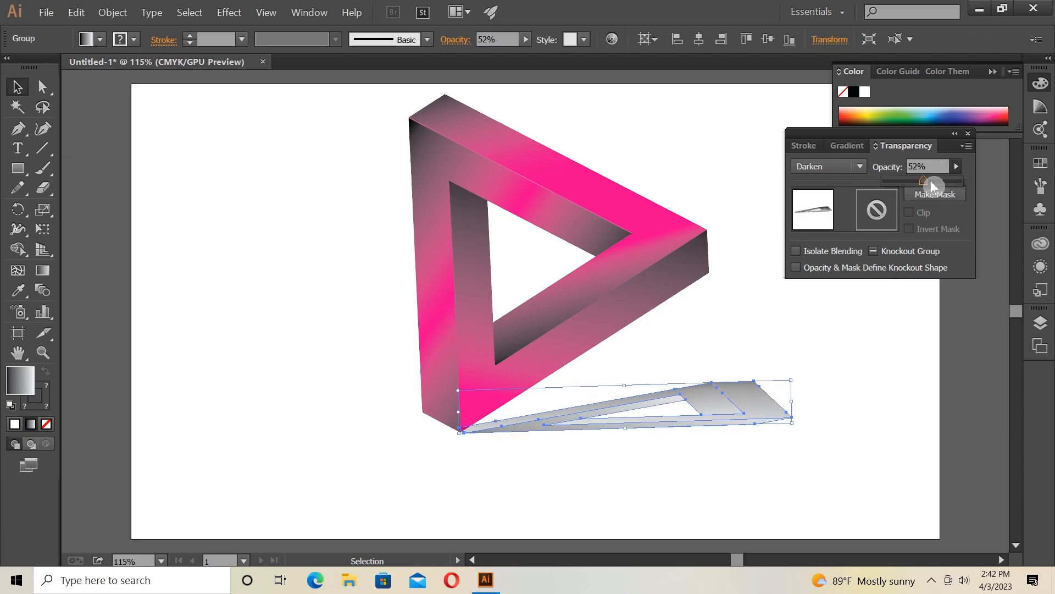
drag(908, 189, 908, 190)
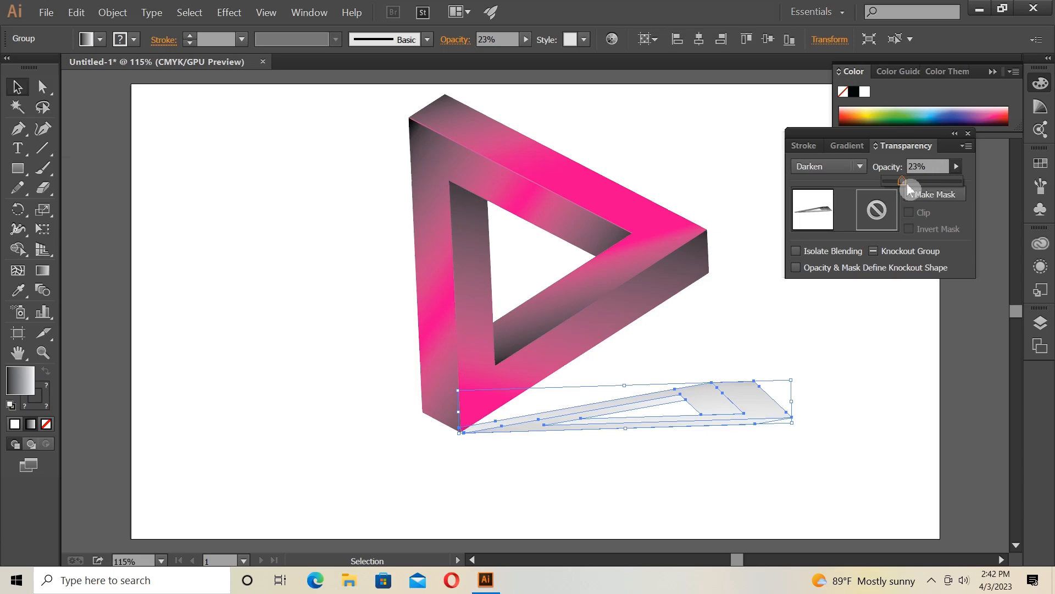
click(830, 334)
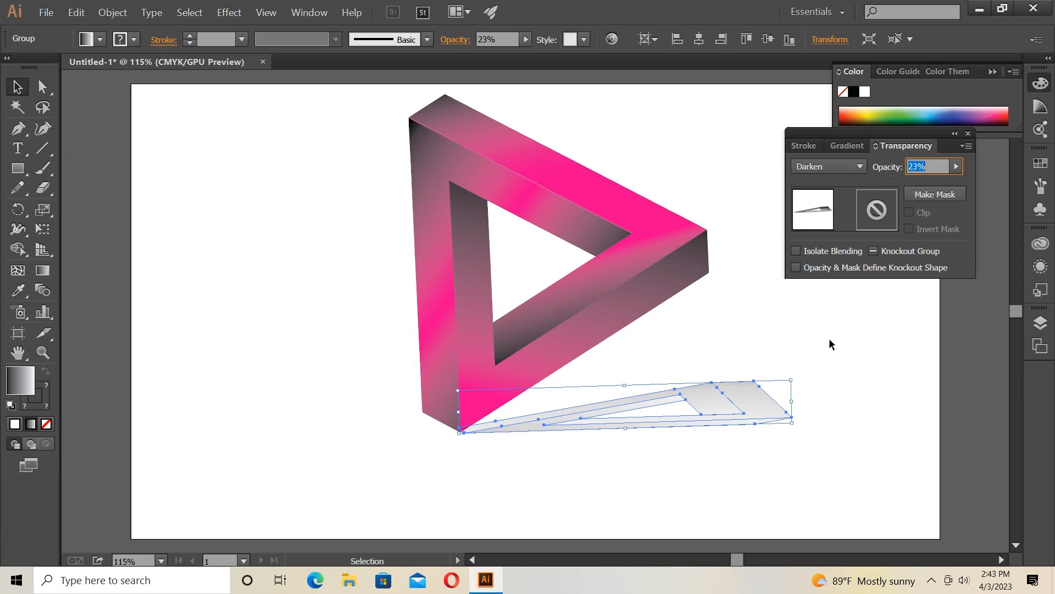
click(858, 357)
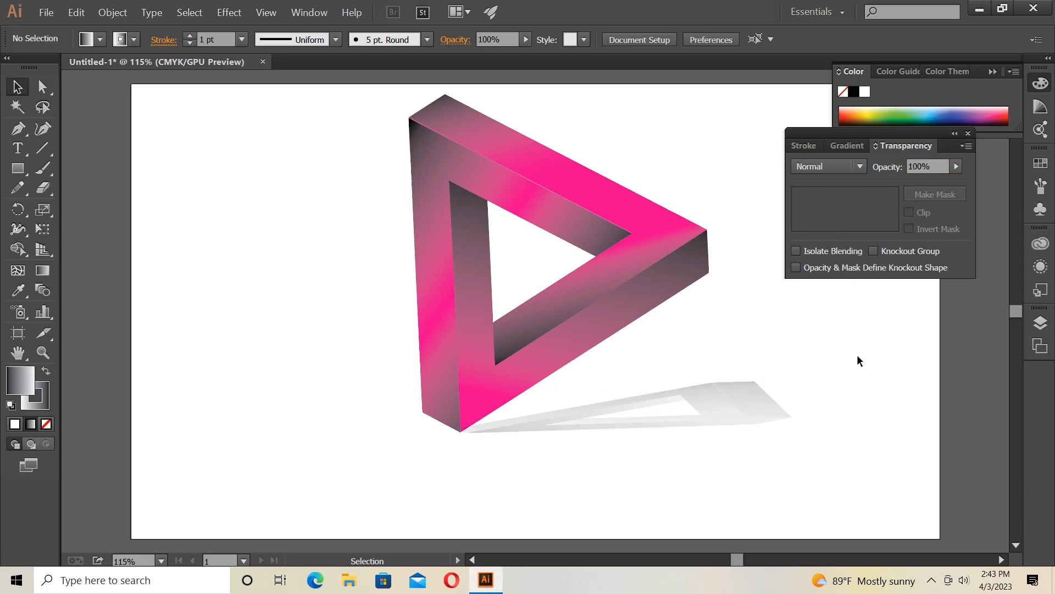
- Remove the stroke from the shadow group, then clear the open transparency and color controls away from the artboard
click(729, 410)
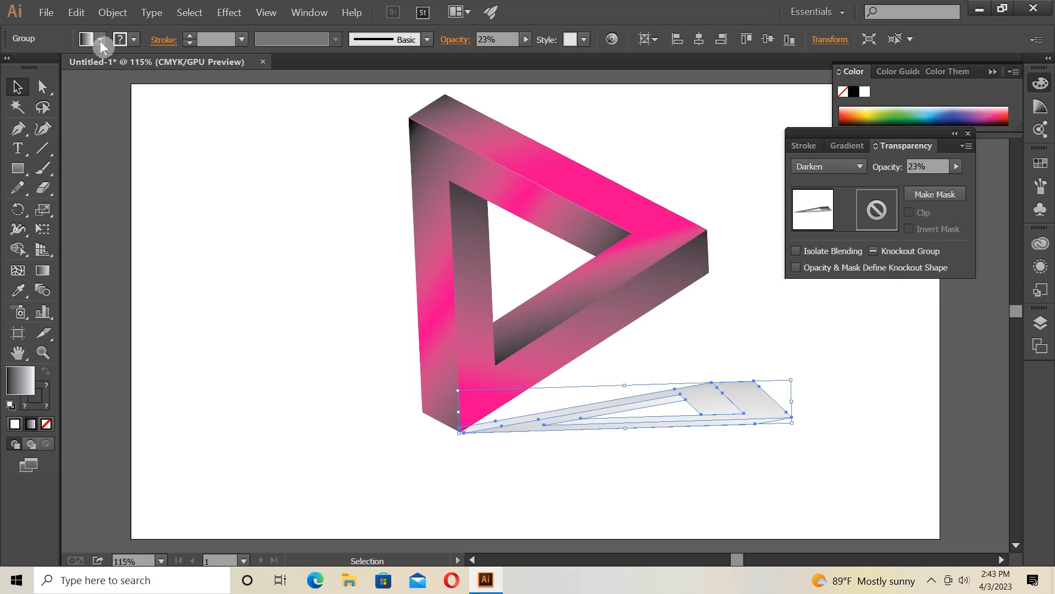
click(135, 40)
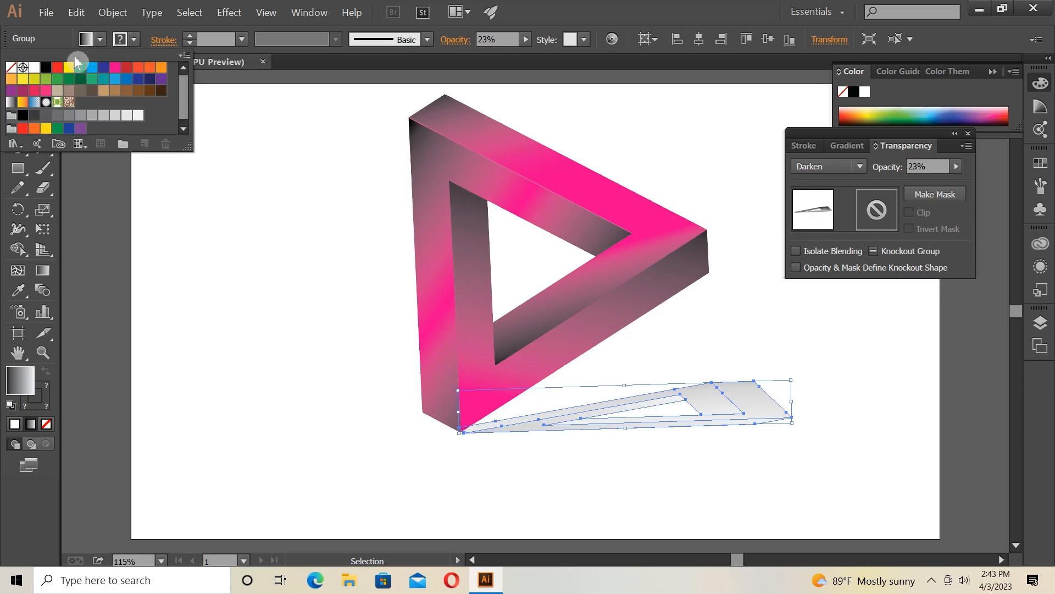
click(11, 68)
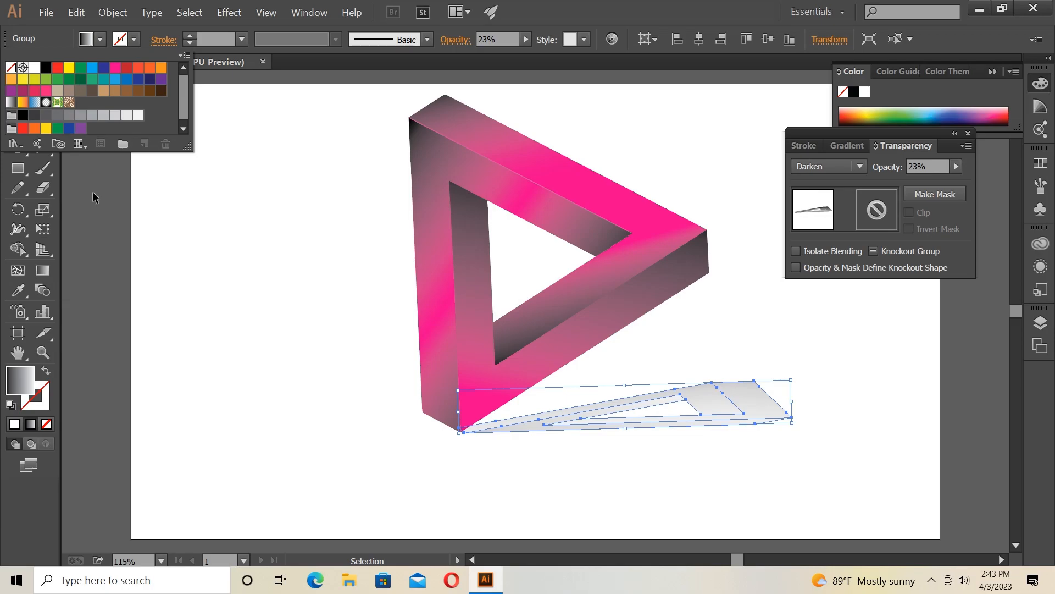
click(104, 210)
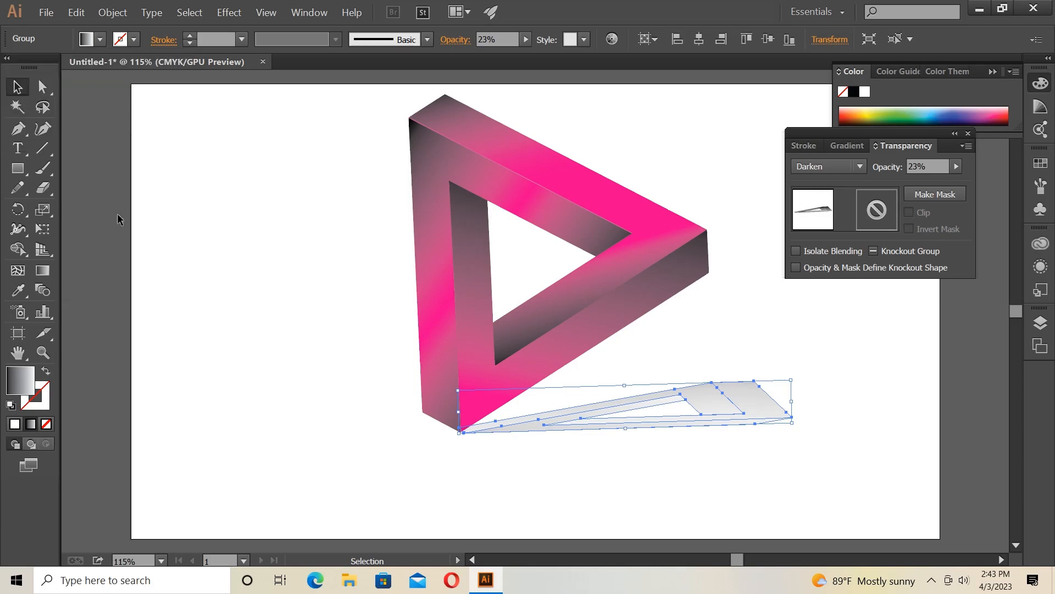
click(660, 522)
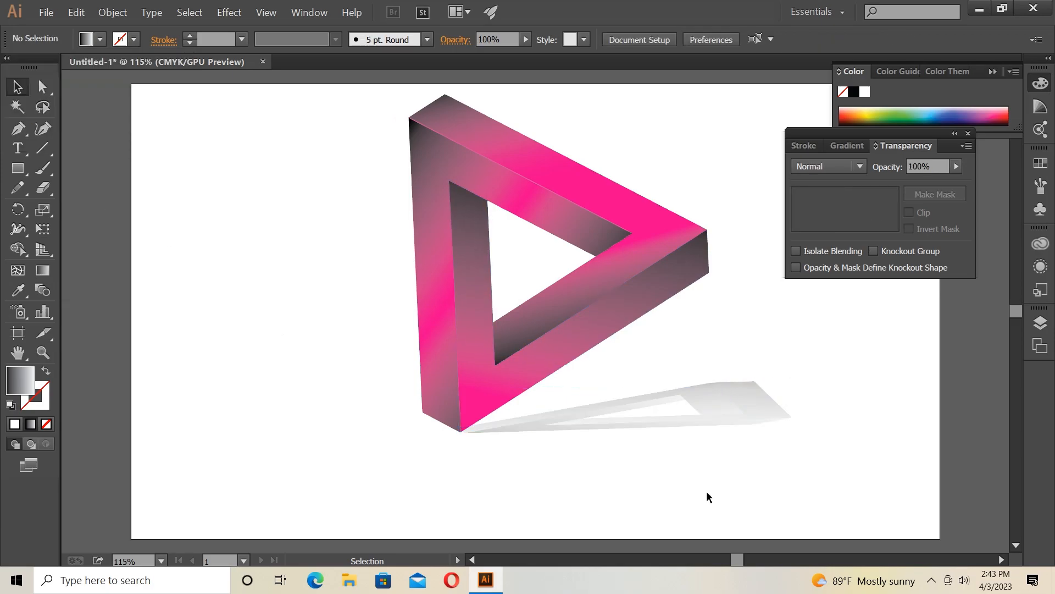
click(969, 134)
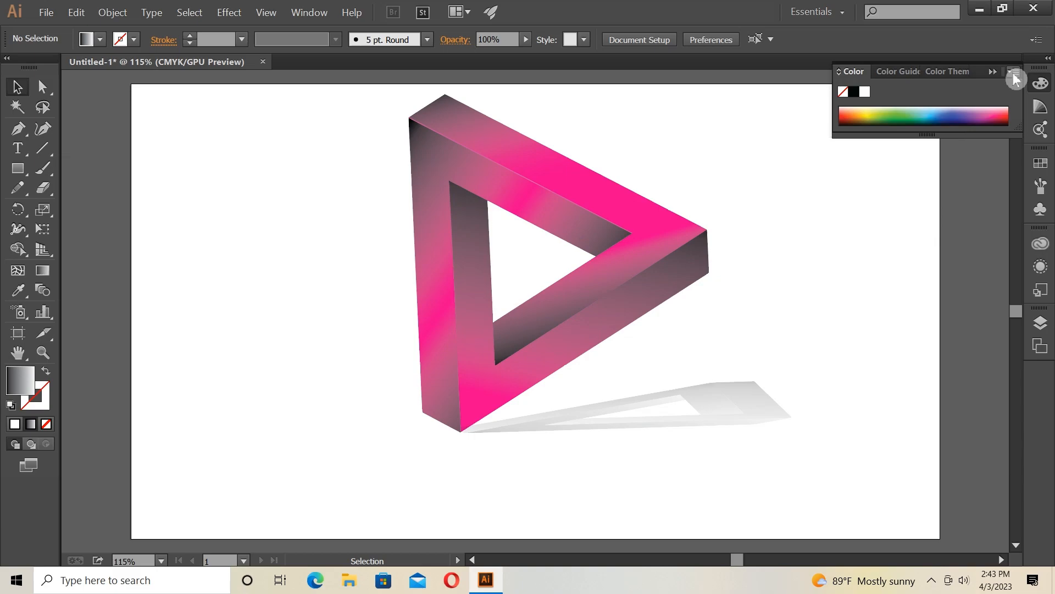
click(995, 71)
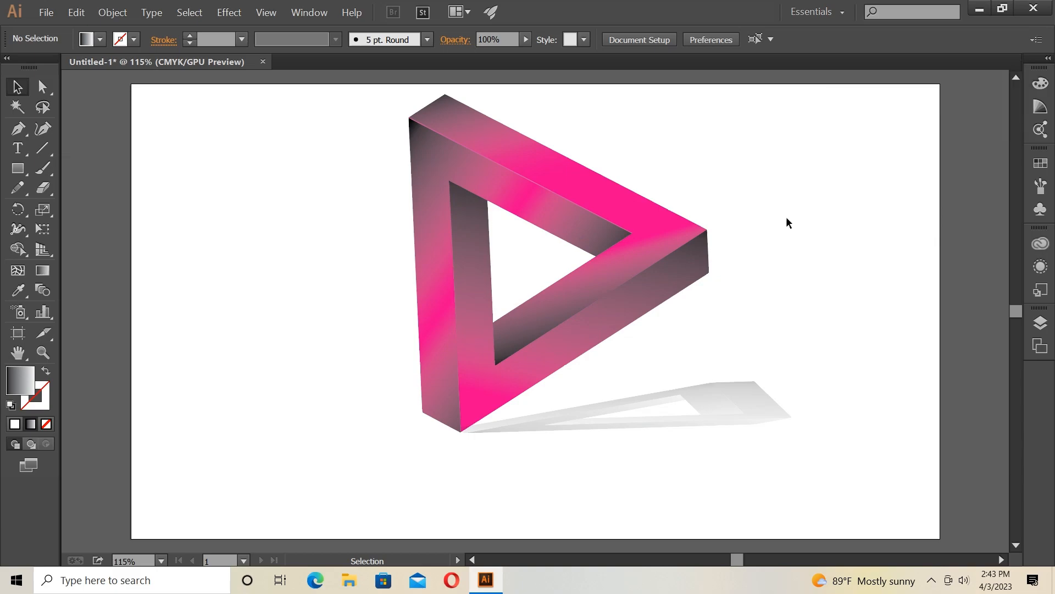
- Group the pink triangle with its shadow and center the group horizontally and vertically on the artboard, leaving it deselected
drag(377, 118, 751, 435)
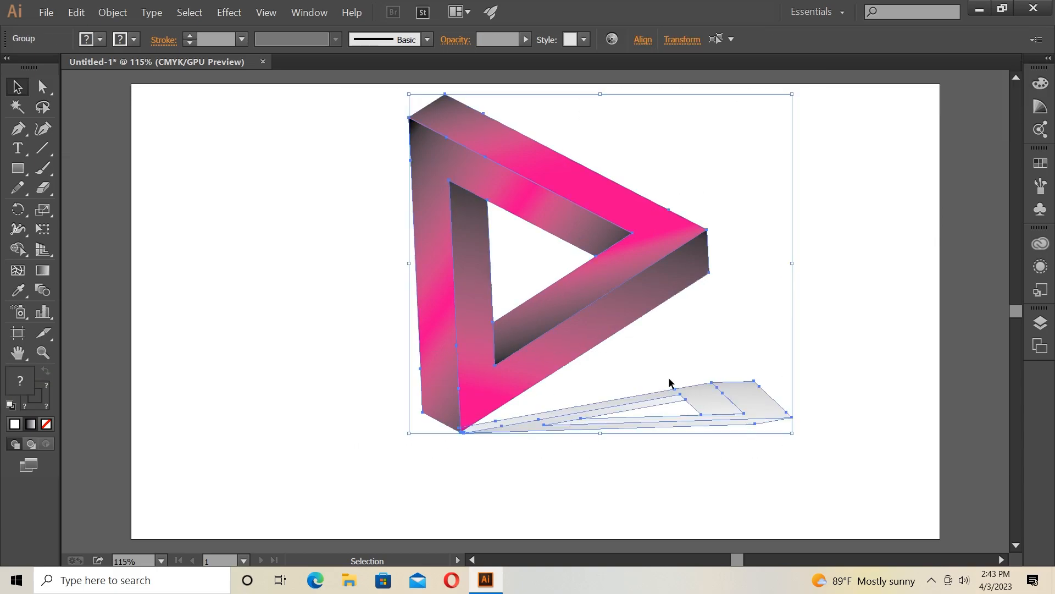
right_click(576, 310)
click(608, 358)
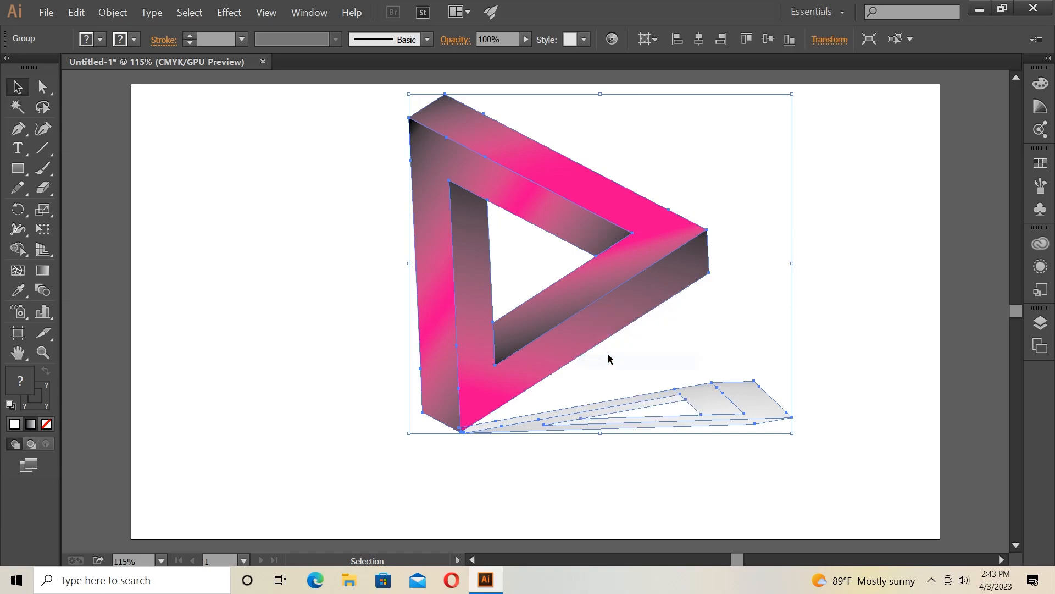
click(700, 40)
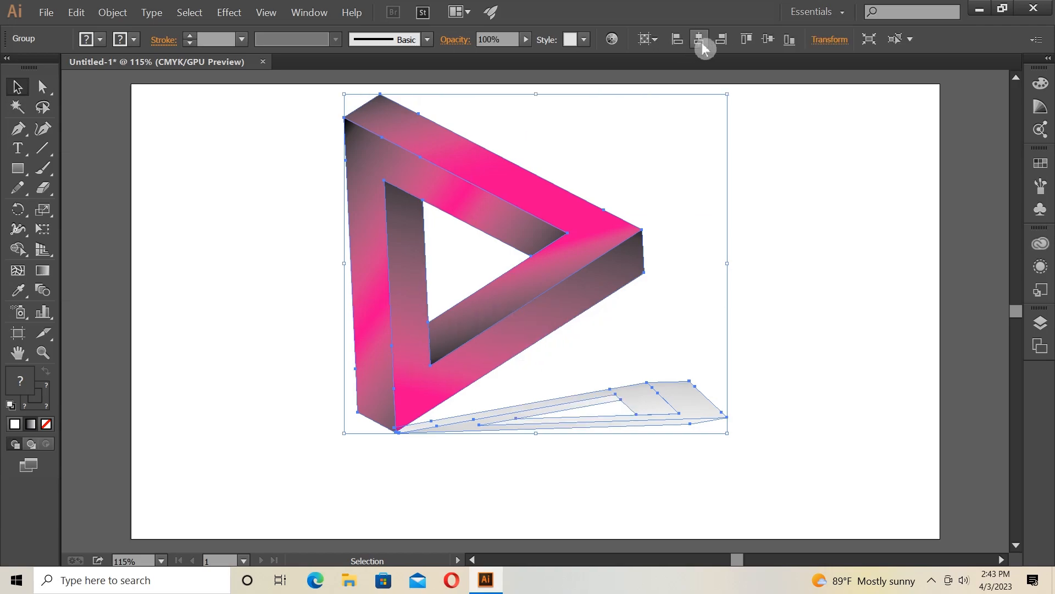
click(768, 39)
click(809, 241)
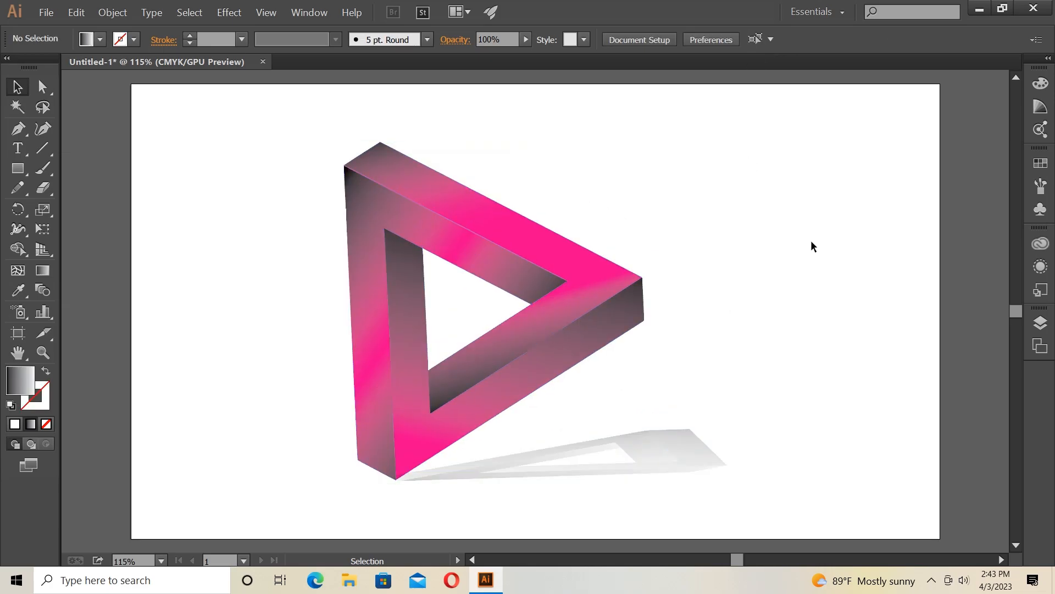